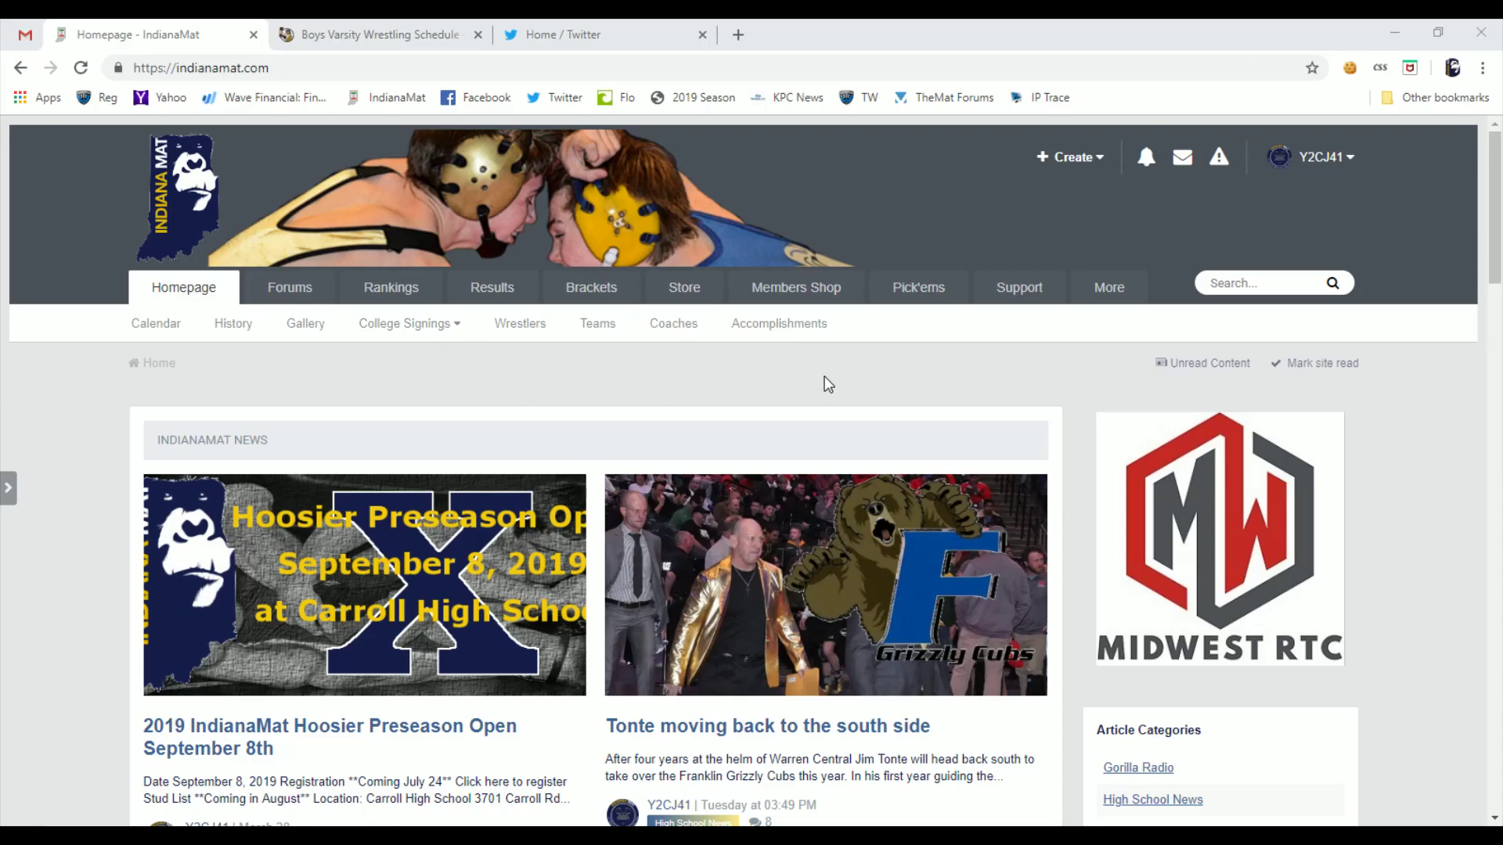
Buy and use a Mystery Points Box from the members shop
mouse_move(794, 286)
left_click(806, 294)
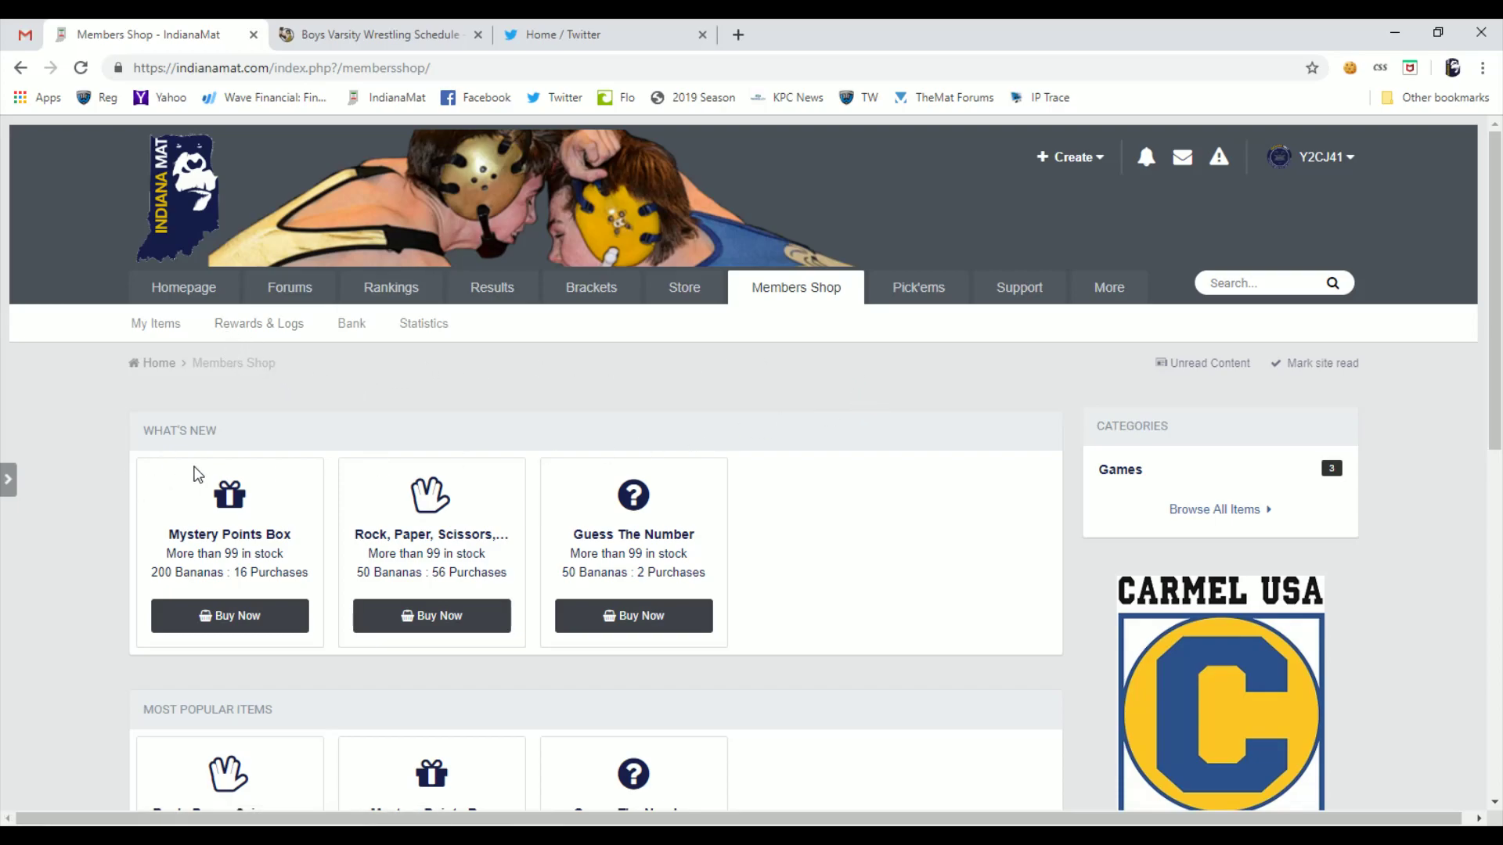
left_click(201, 612)
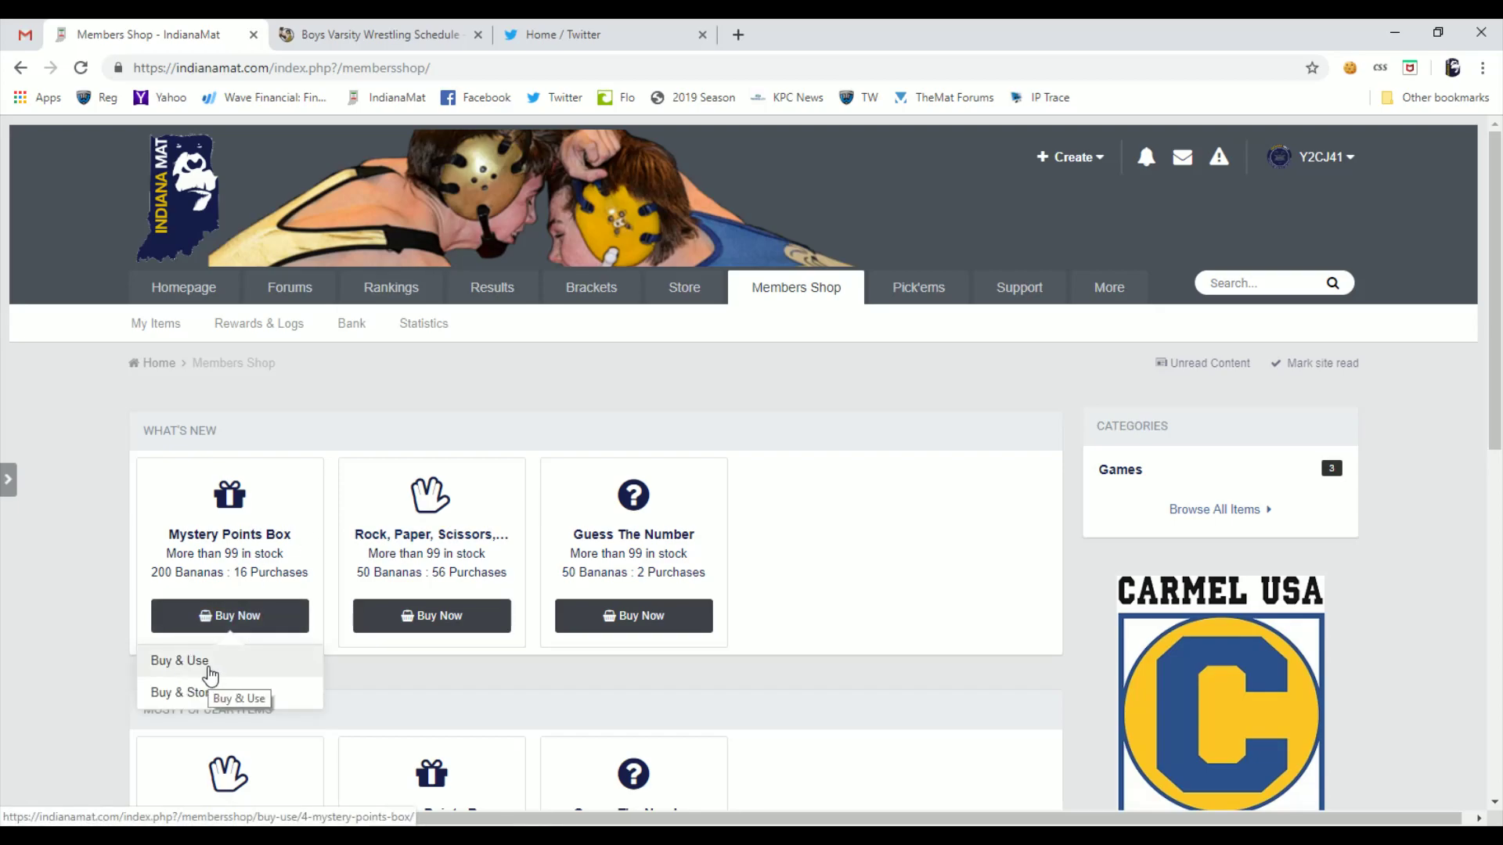
left_click(207, 665)
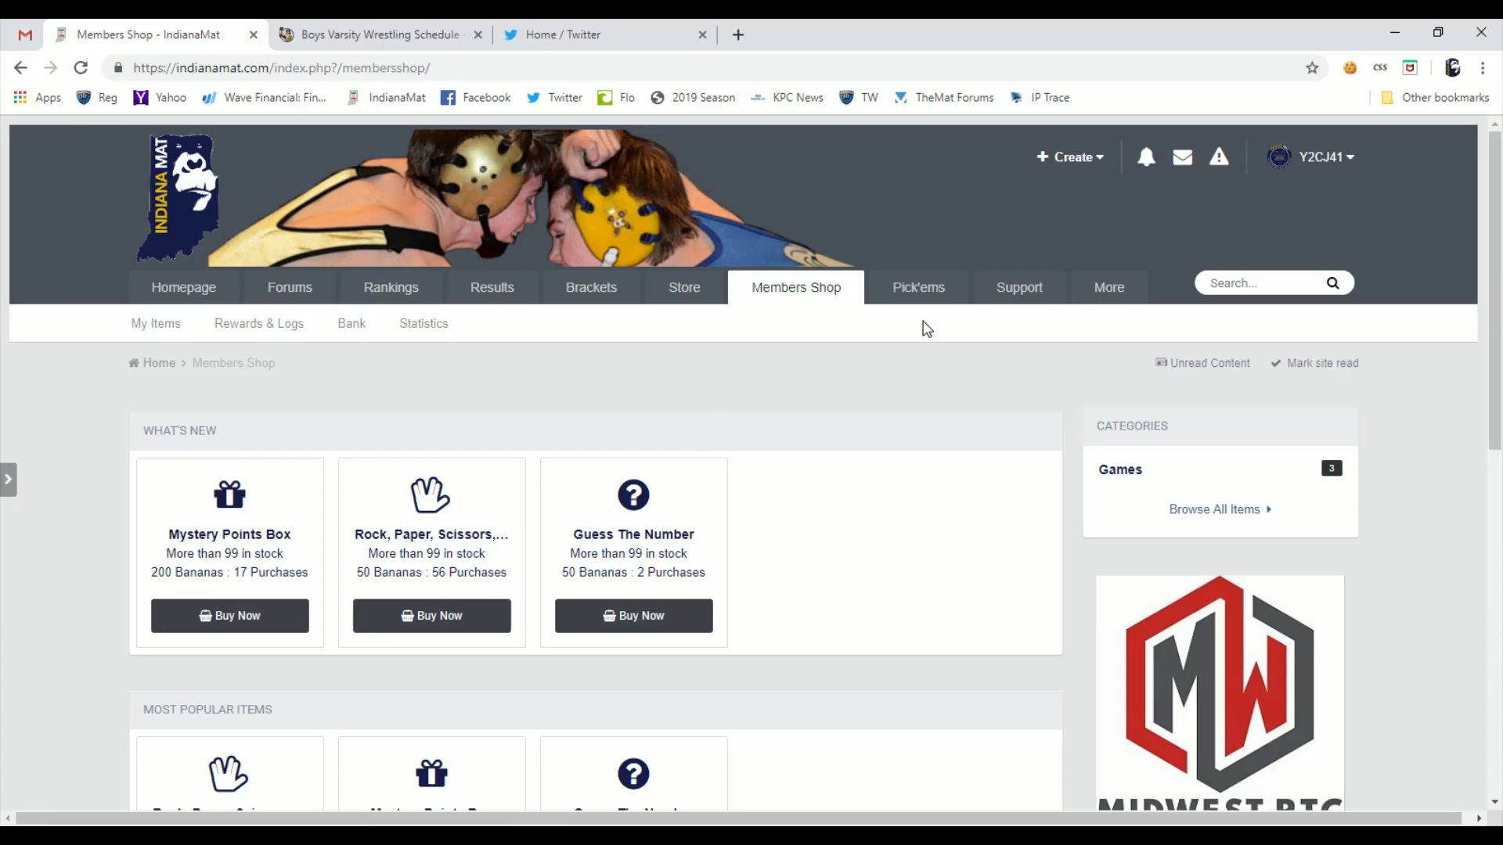
Go to the sports betting shop with its staff picks
left_click(905, 293)
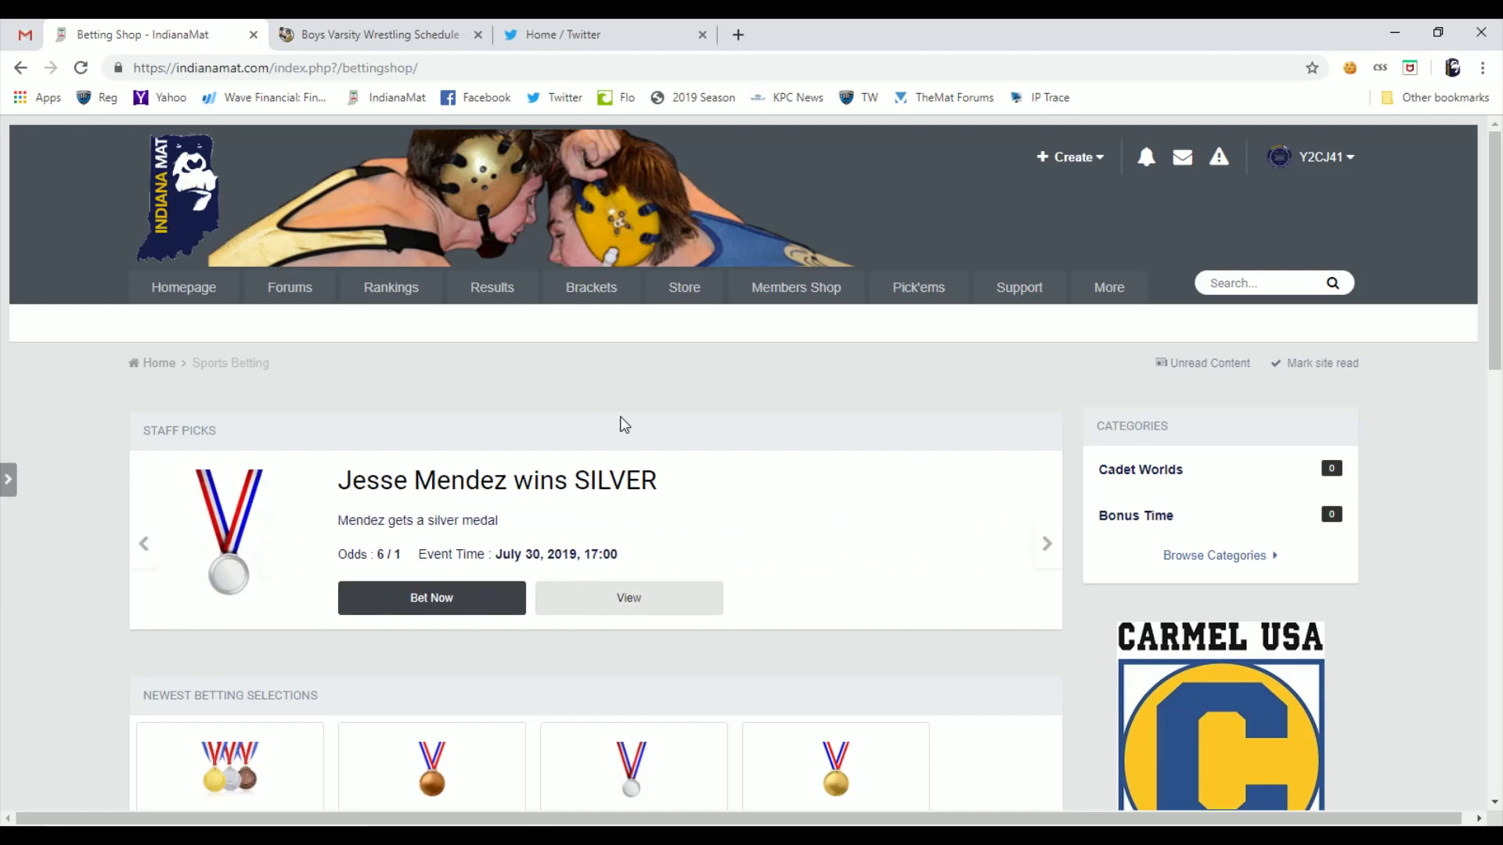
mouse_move(184, 288)
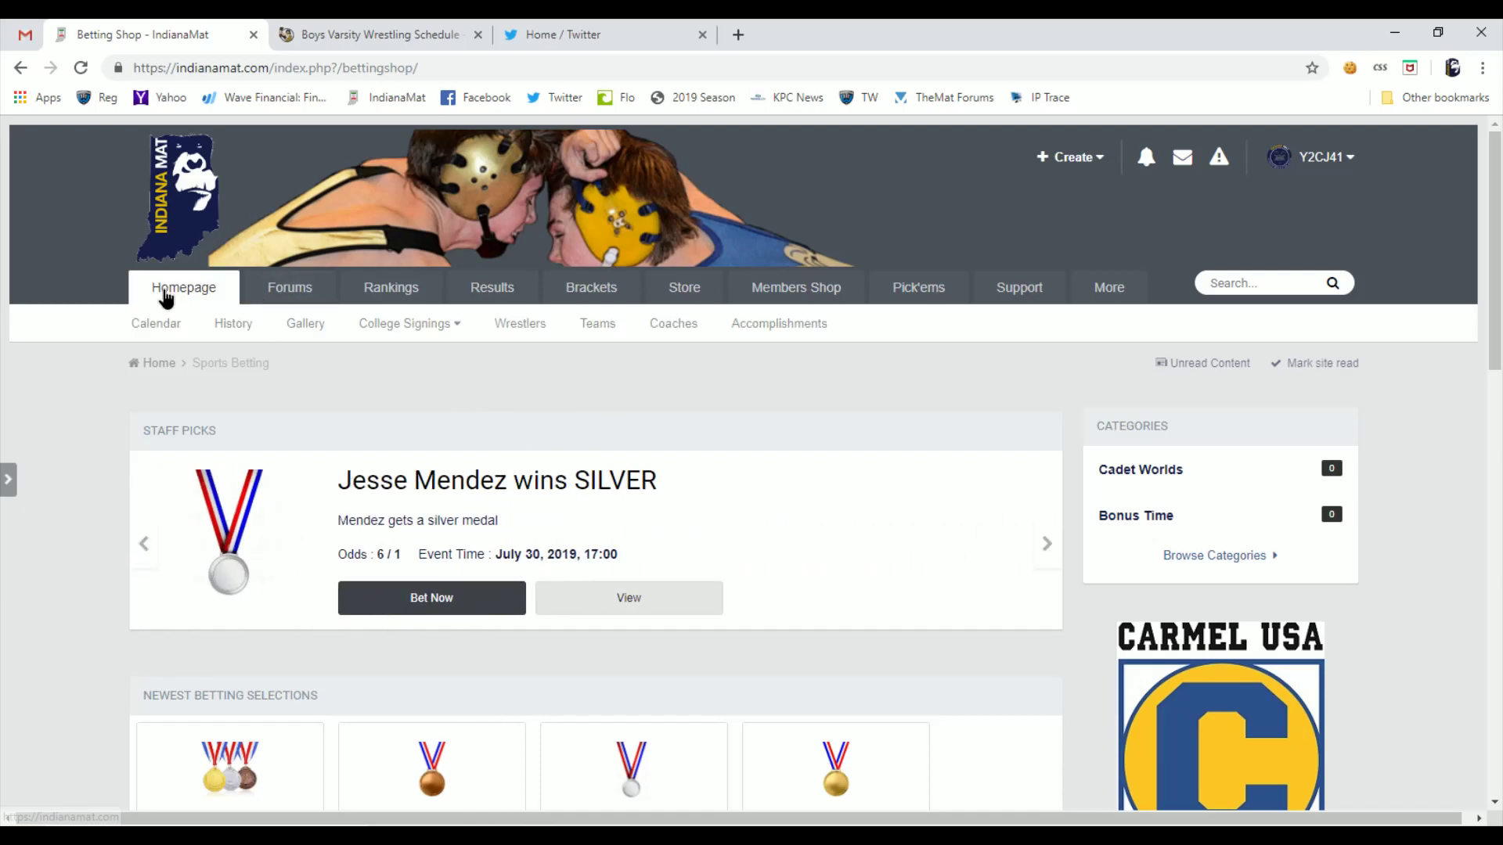
Navigate through Teams > Indiana to the Carroll(Fort Wayne) team page and its schedule
left_click(164, 300)
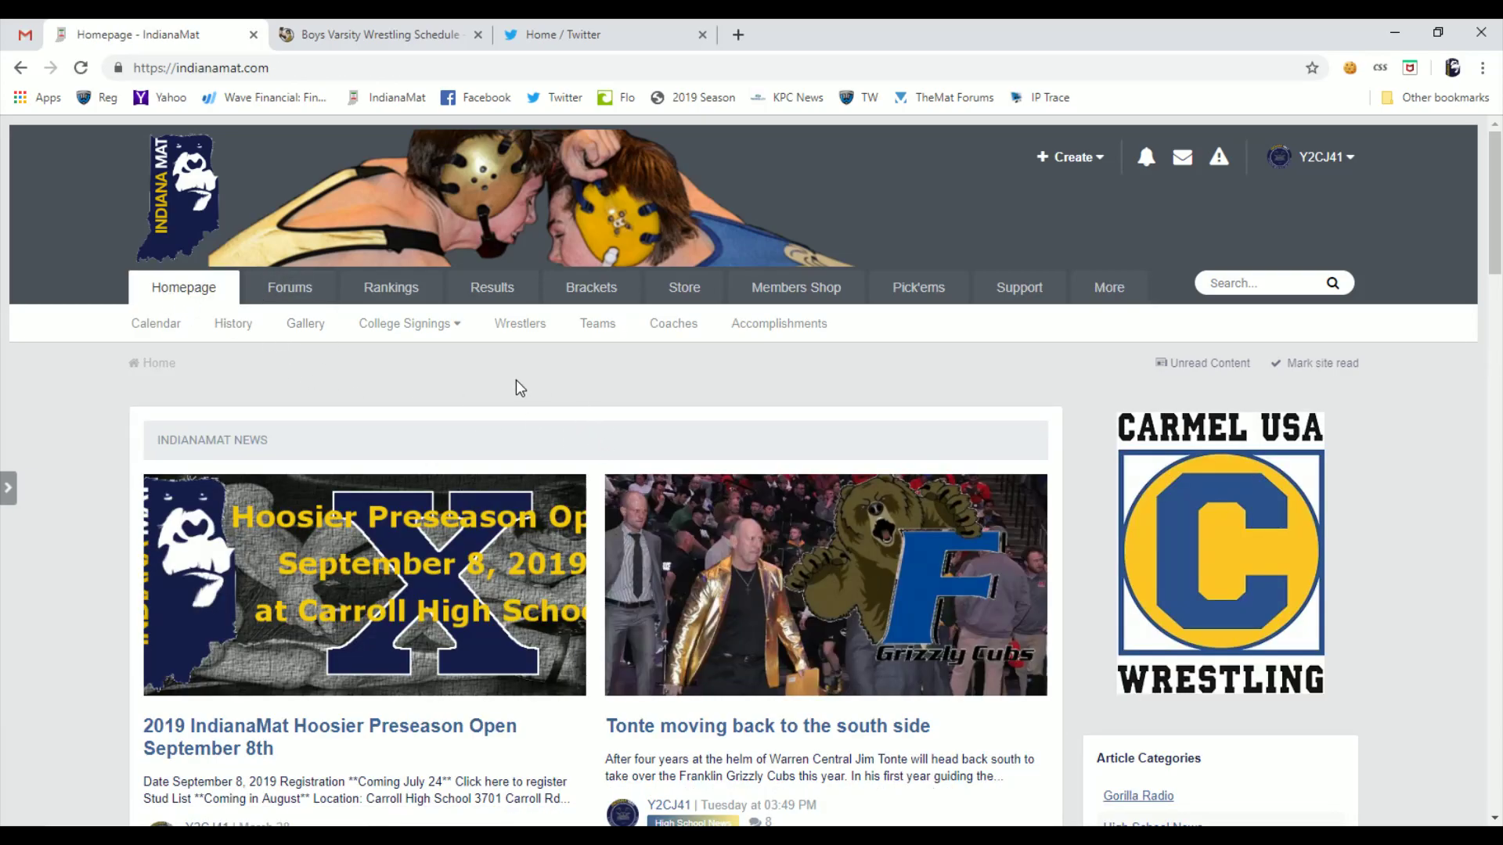
left_click(589, 326)
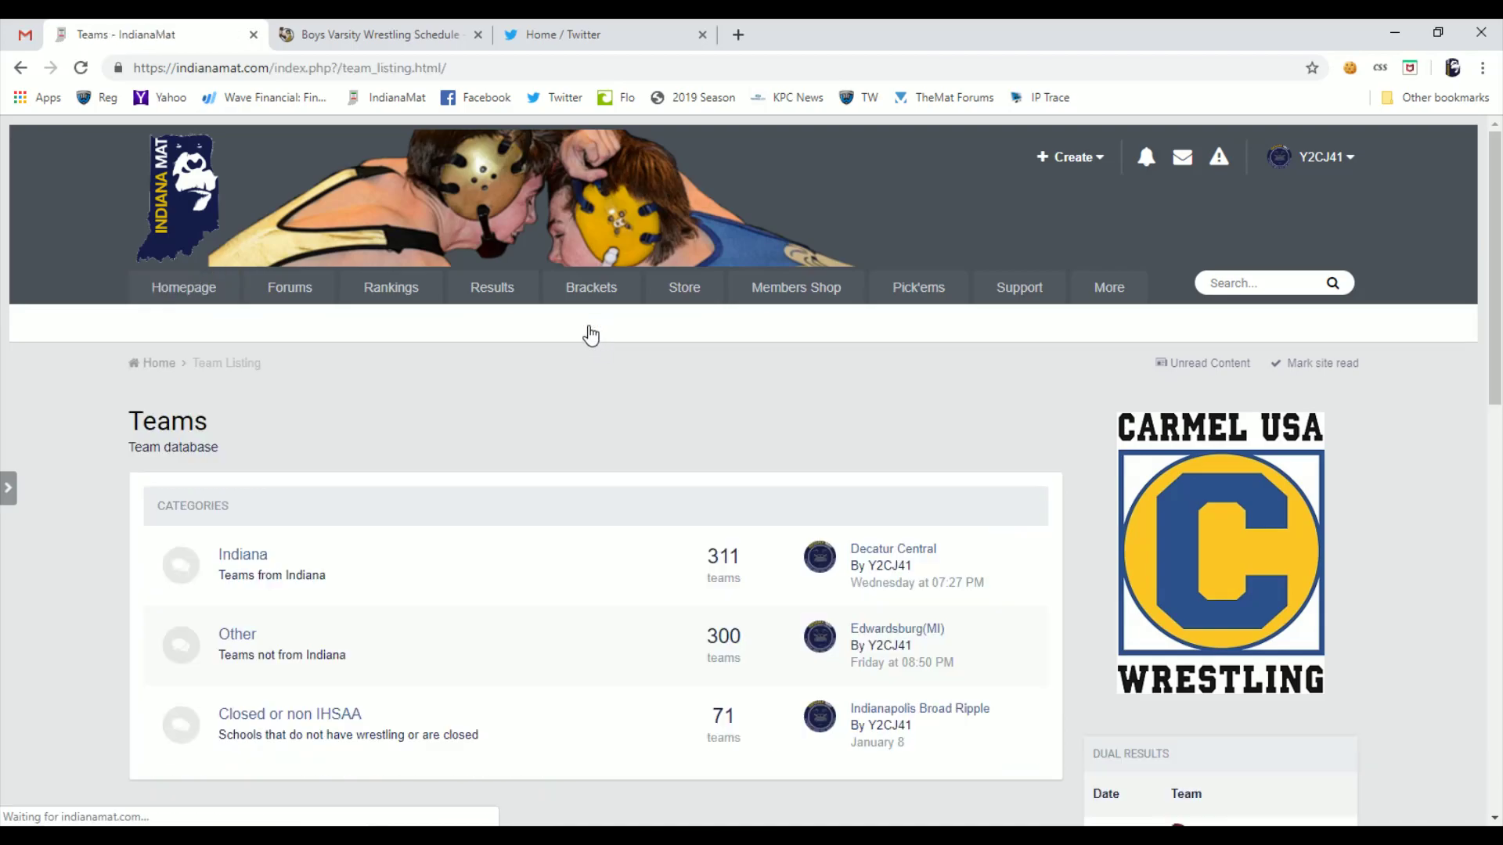
left_click(232, 560)
scroll(314, 489, "down", 5)
scroll(314, 482, "down", 5)
scroll(270, 506, "down", 3)
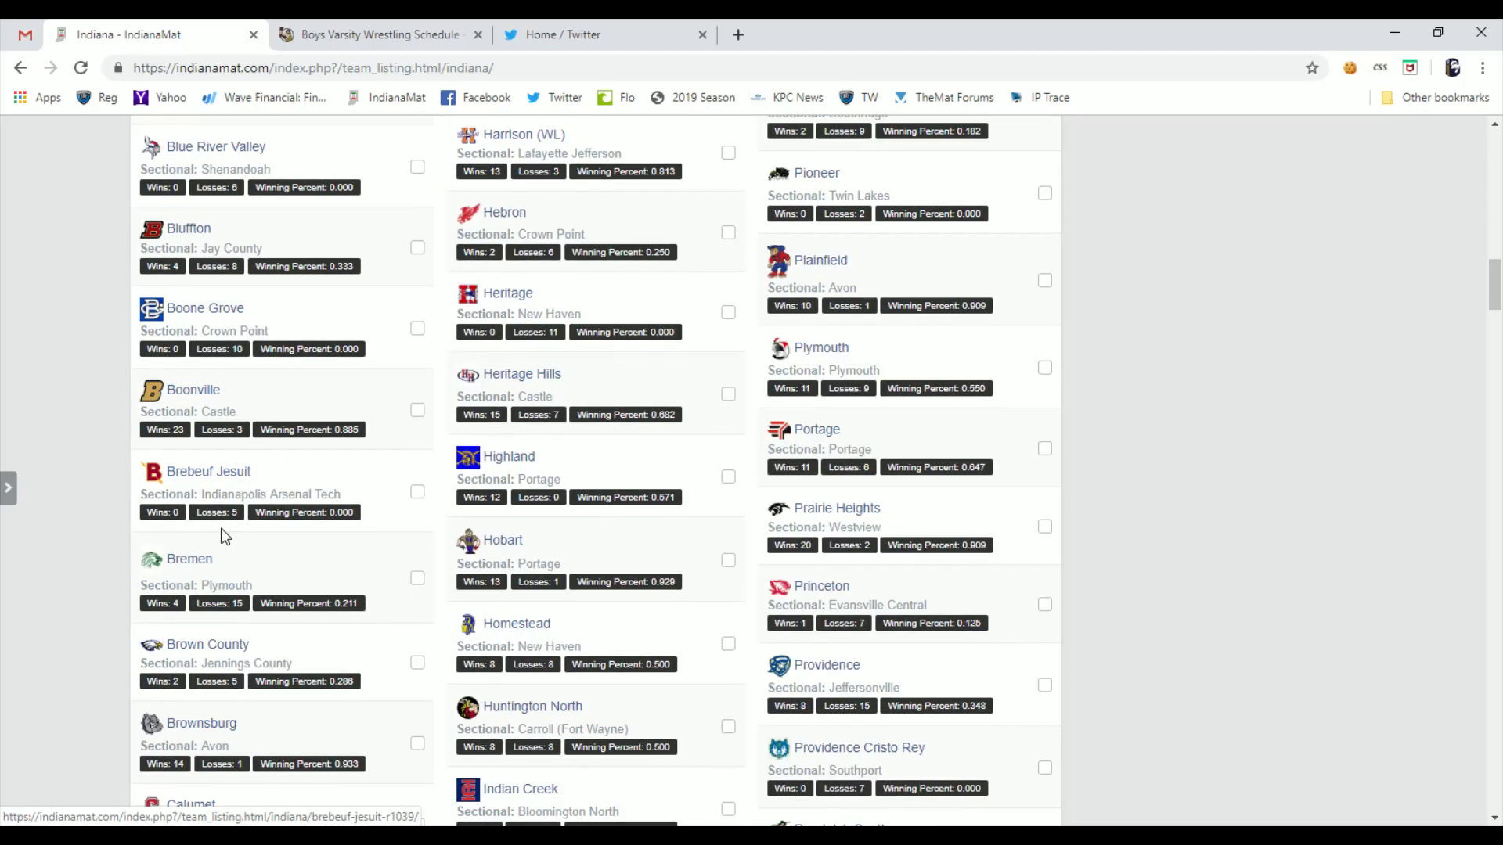
scroll(221, 526, "down", 3)
scroll(224, 526, "down", 1)
scroll(223, 530, "down", 2)
scroll(223, 532, "down", 1)
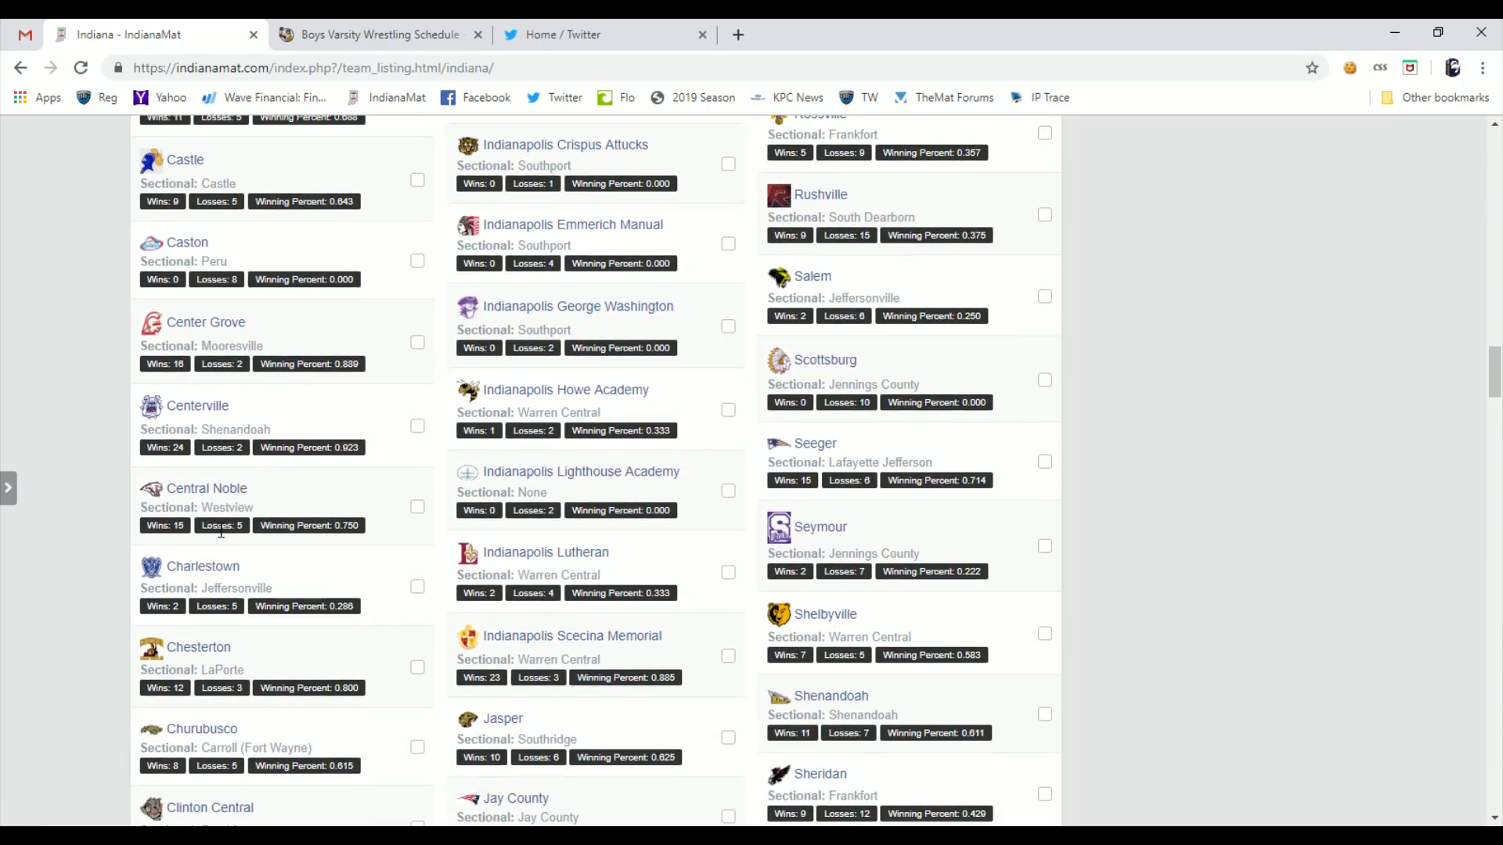
scroll(226, 541, "down", 1)
scroll(225, 535, "up", 3)
scroll(230, 374, "up", 1)
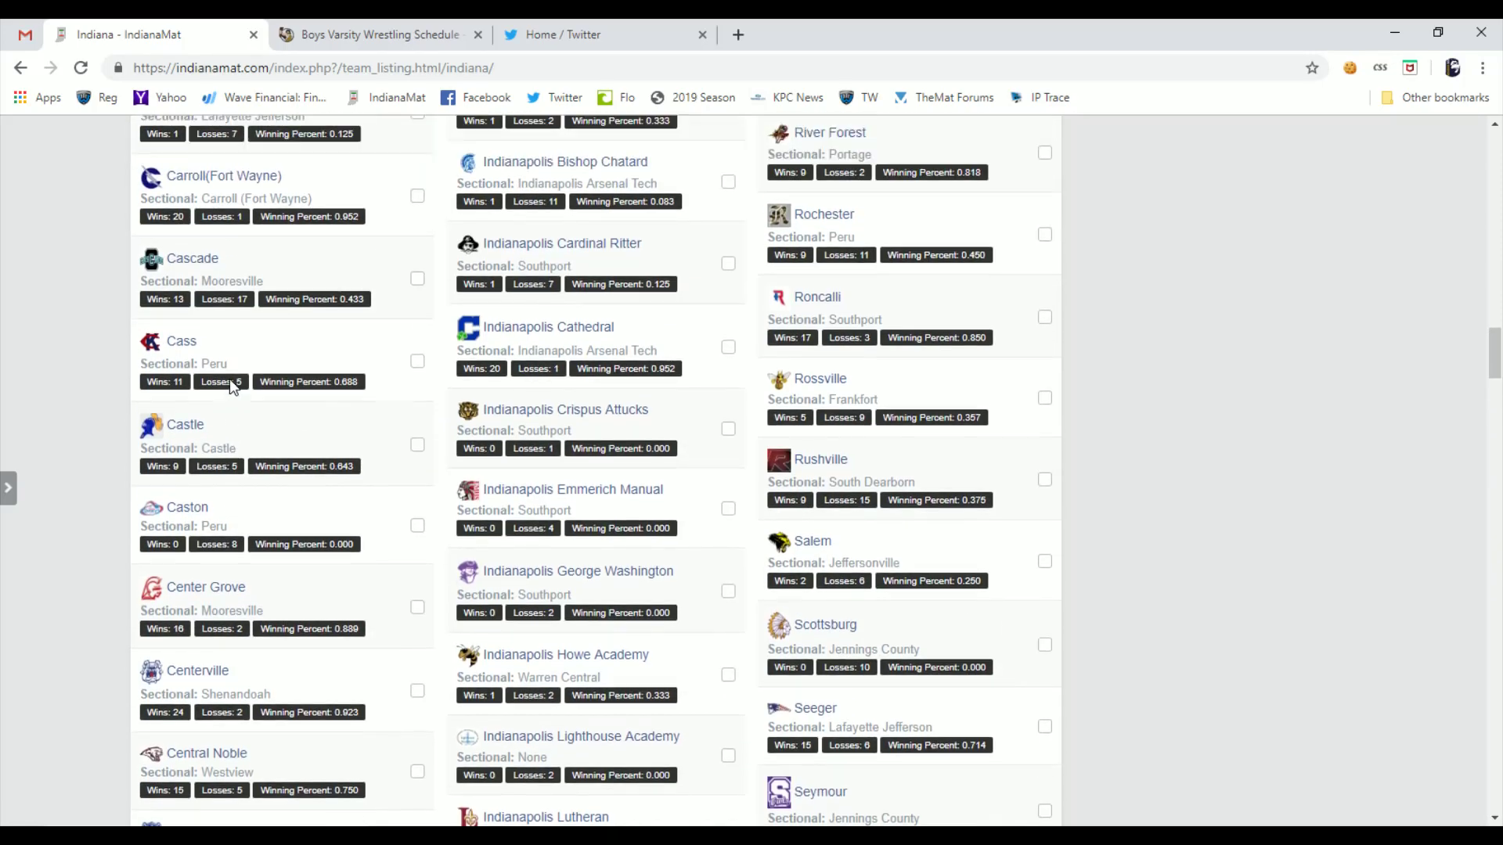
scroll(268, 287, "up", 1)
left_click(241, 288)
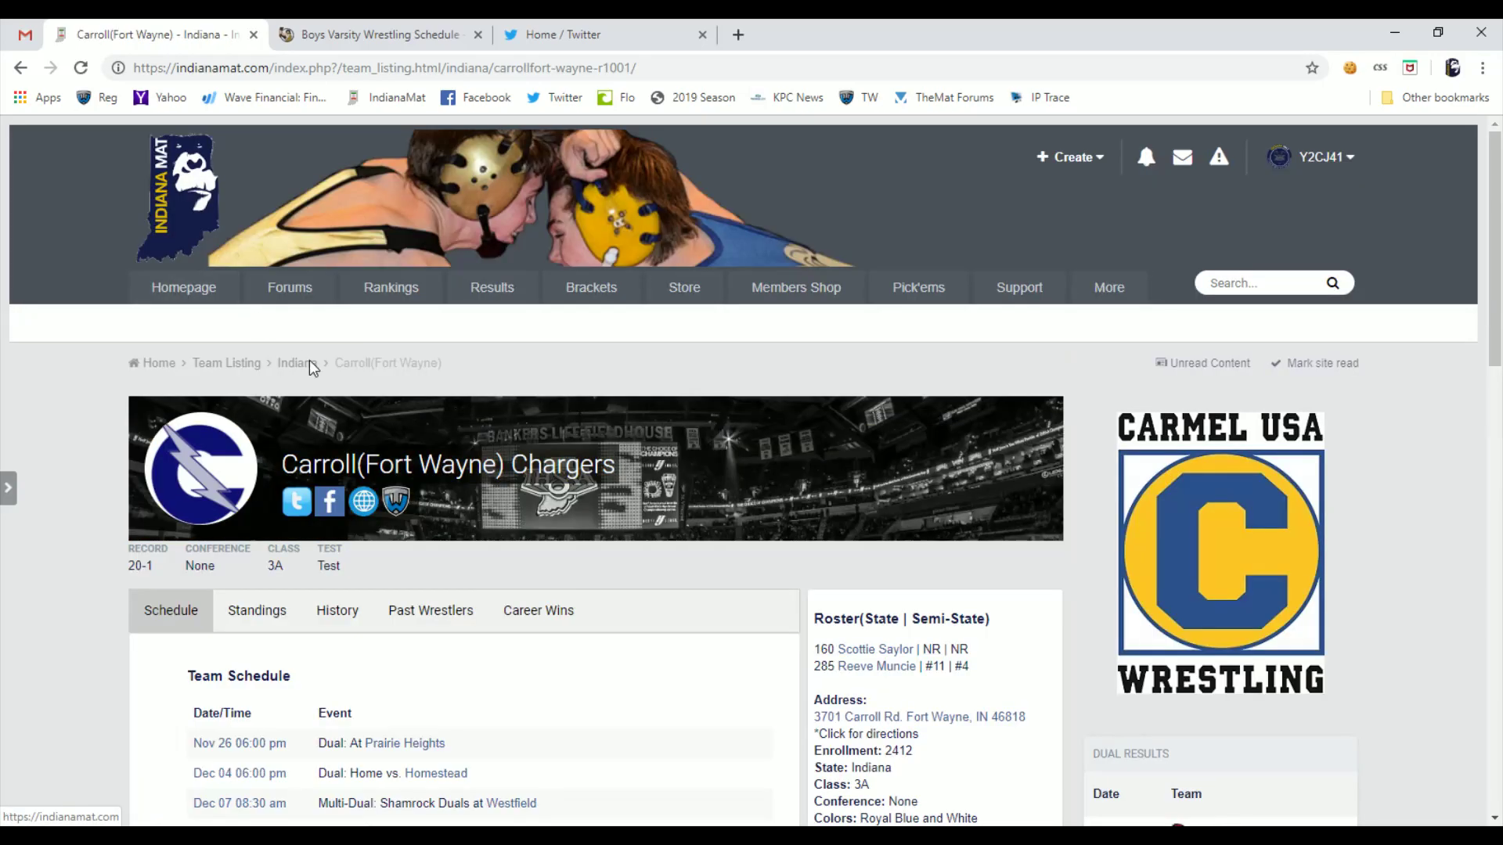
scroll(416, 447, "down", 1)
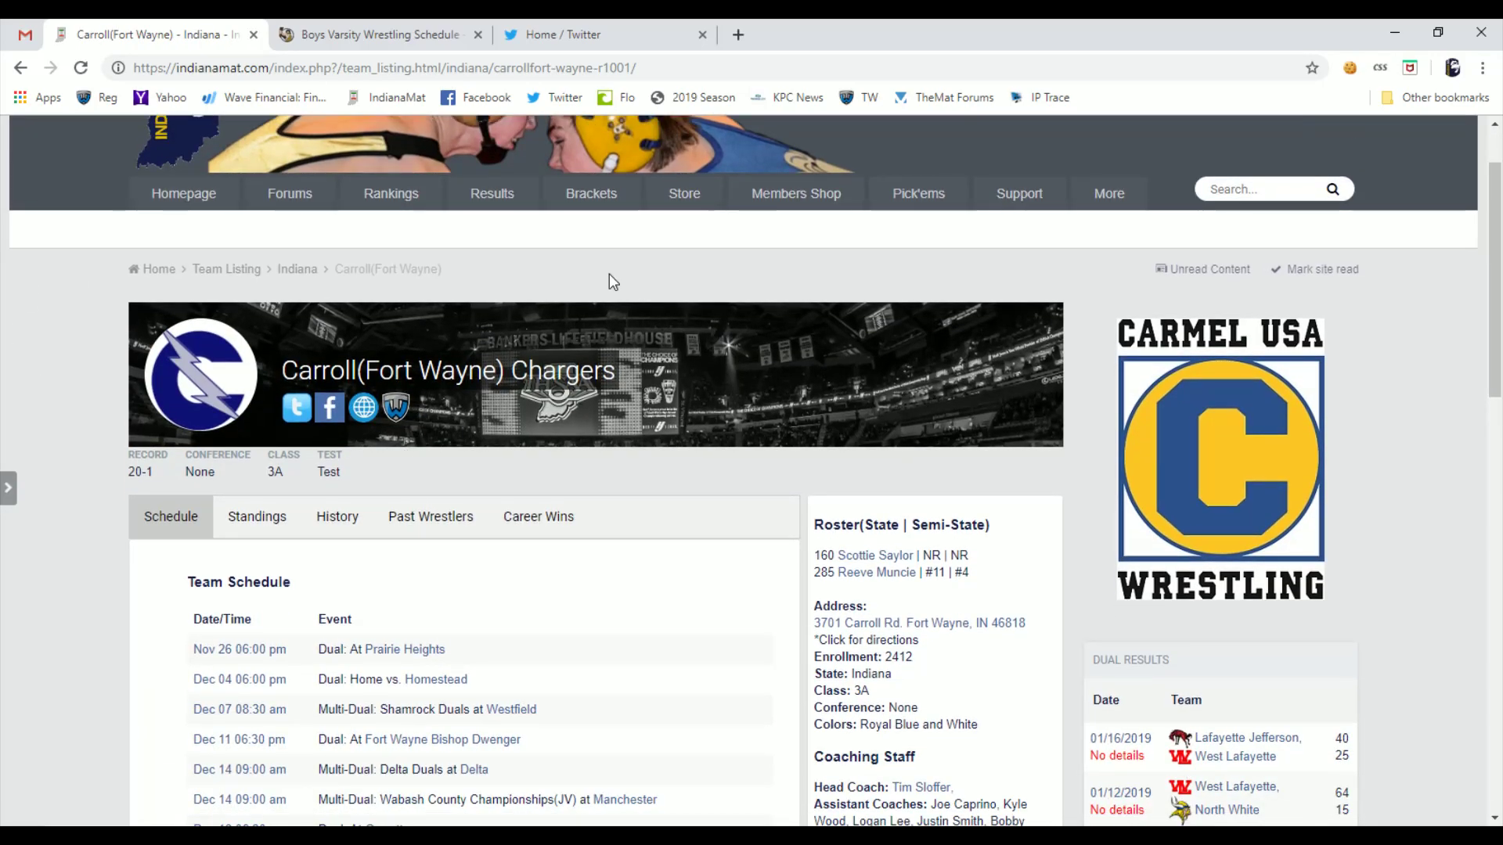
scroll(511, 541, "down", 2)
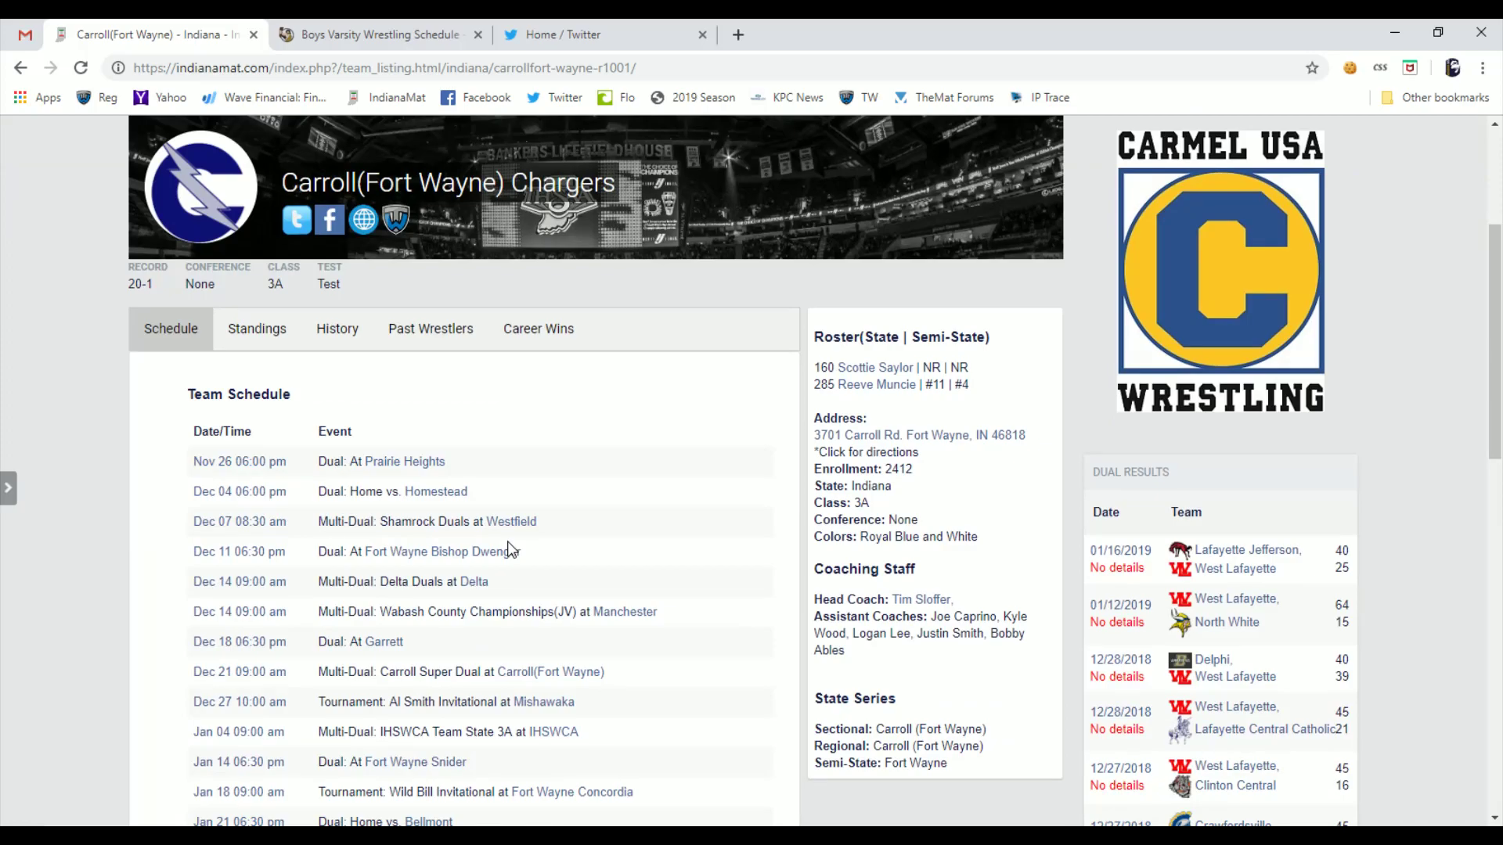
scroll(507, 546, "up", 1)
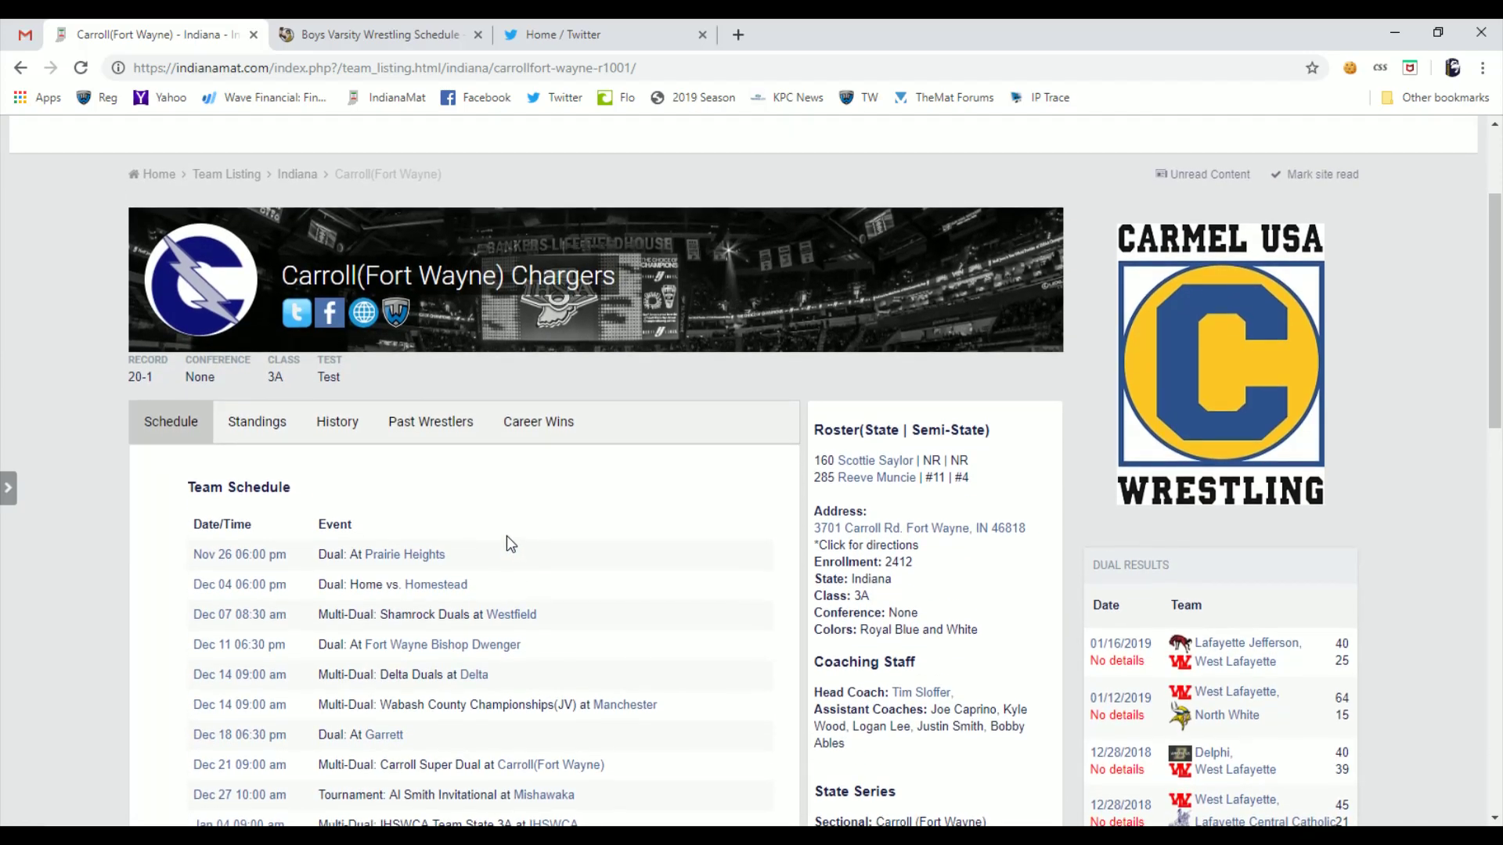
scroll(506, 536, "down", 1)
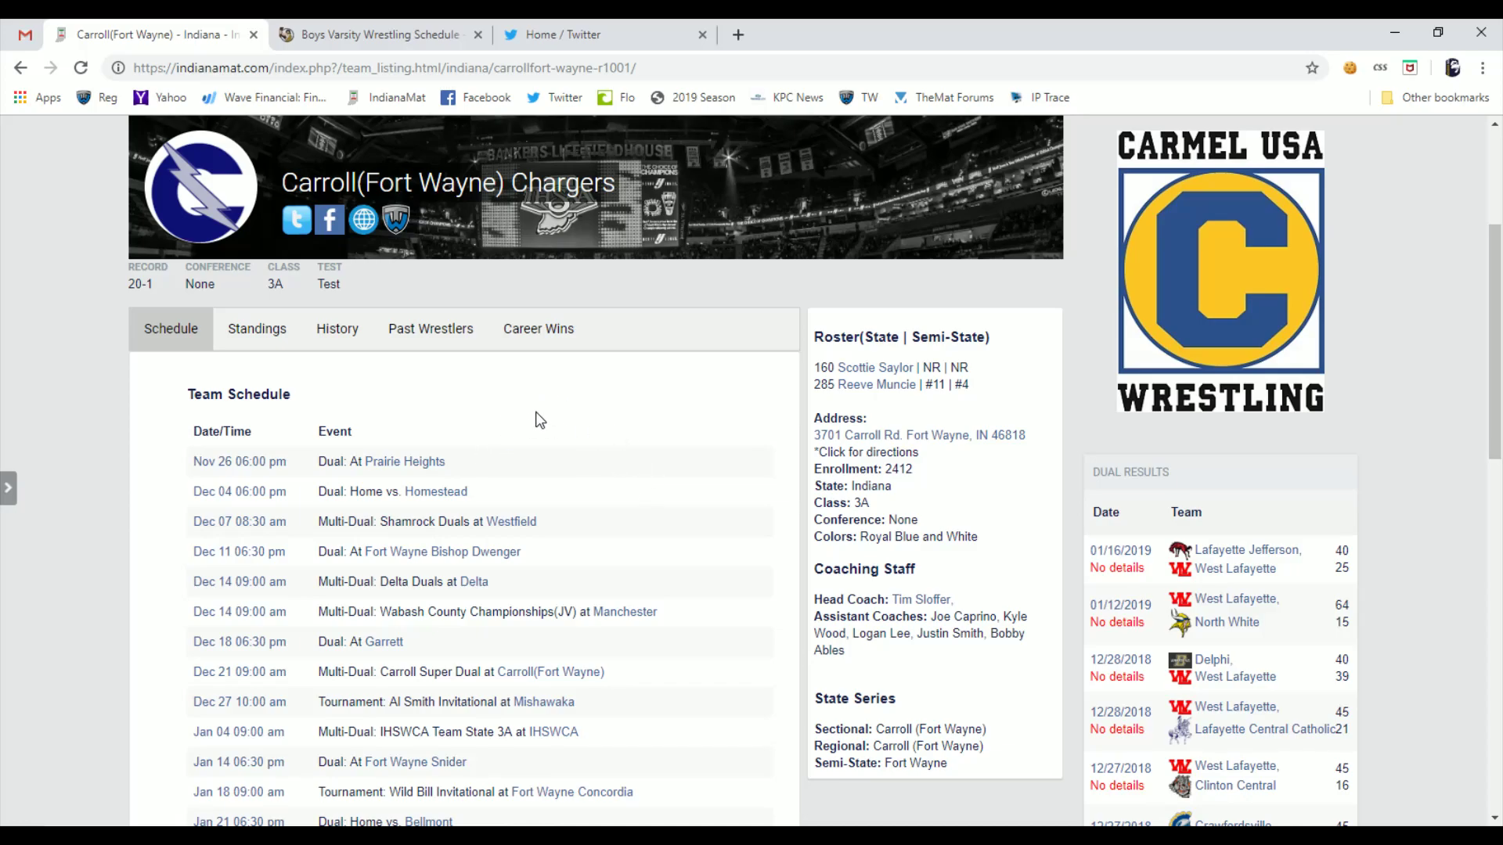
scroll(535, 419, "down", 1)
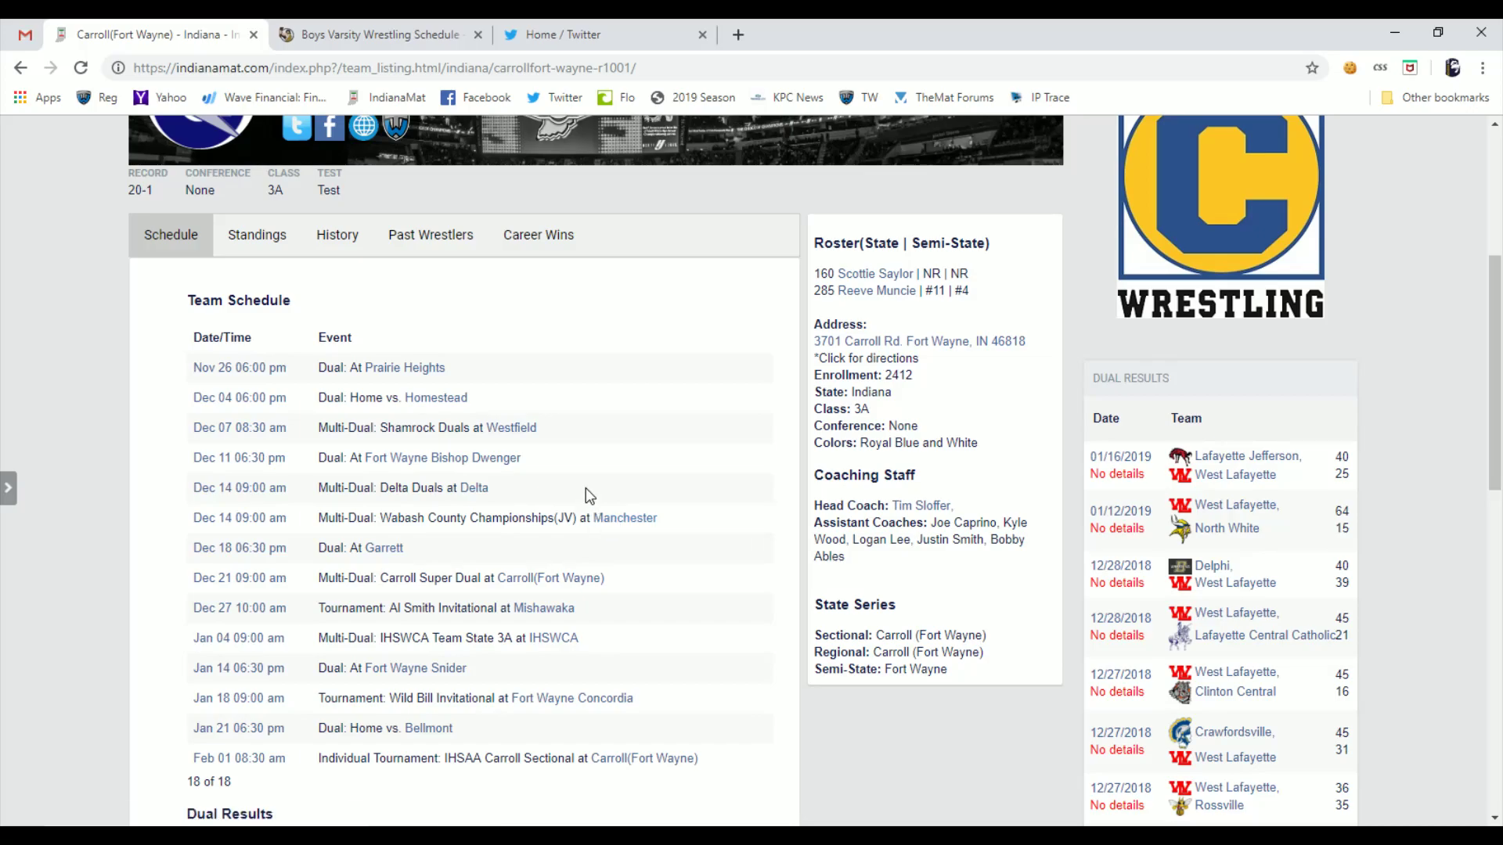
scroll(586, 488, "down", 1)
scroll(582, 493, "up", 1)
scroll(578, 494, "up", 1)
scroll(556, 493, "down", 1)
scroll(635, 538, "up", 3)
mouse_move(184, 194)
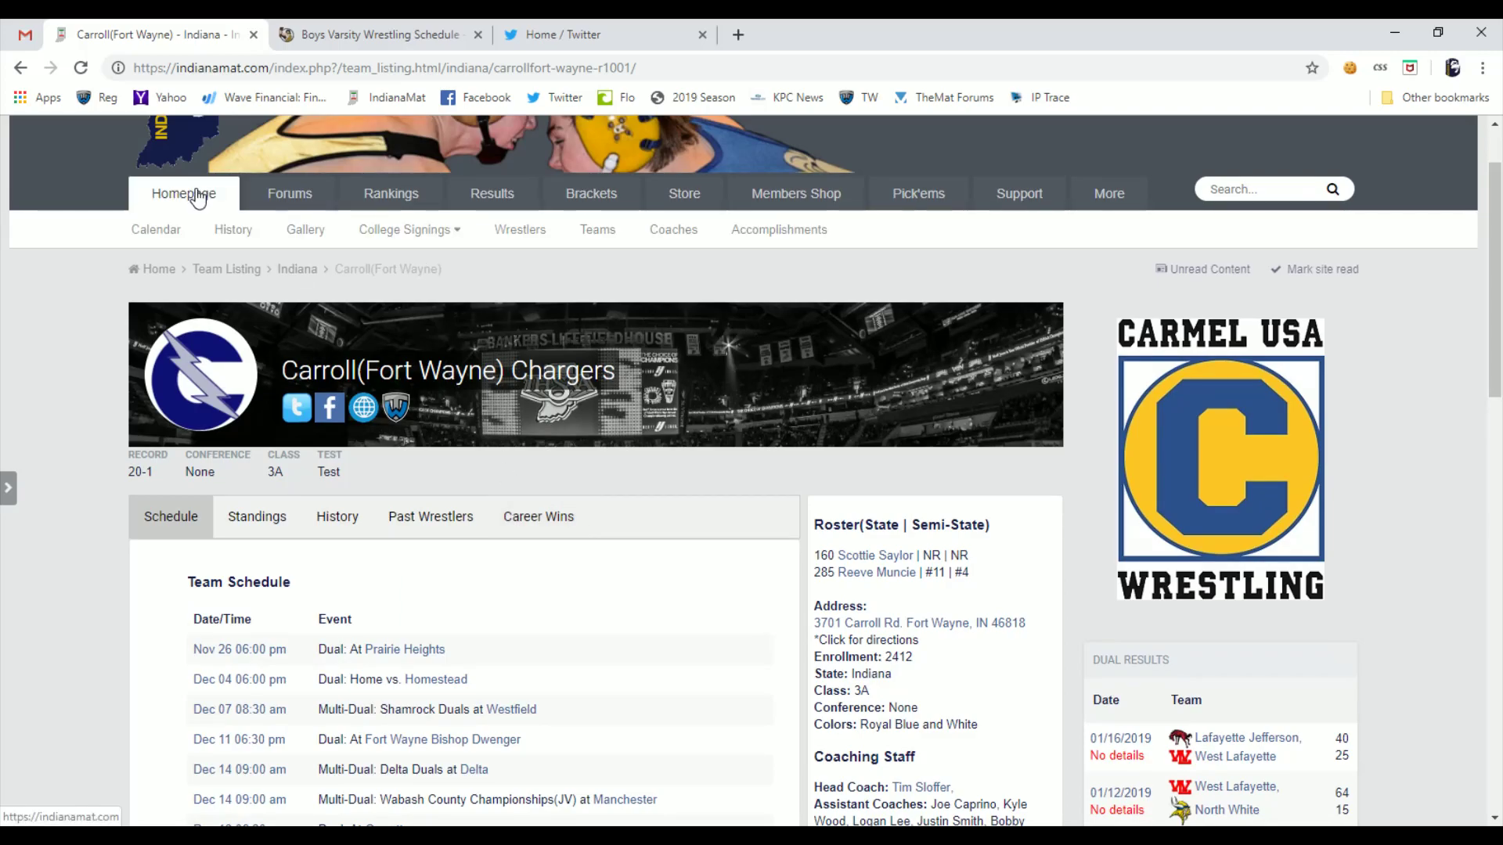
View the national calendar in single-week mode, then return to the homepage
left_click(154, 229)
scroll(470, 461, "down", 3)
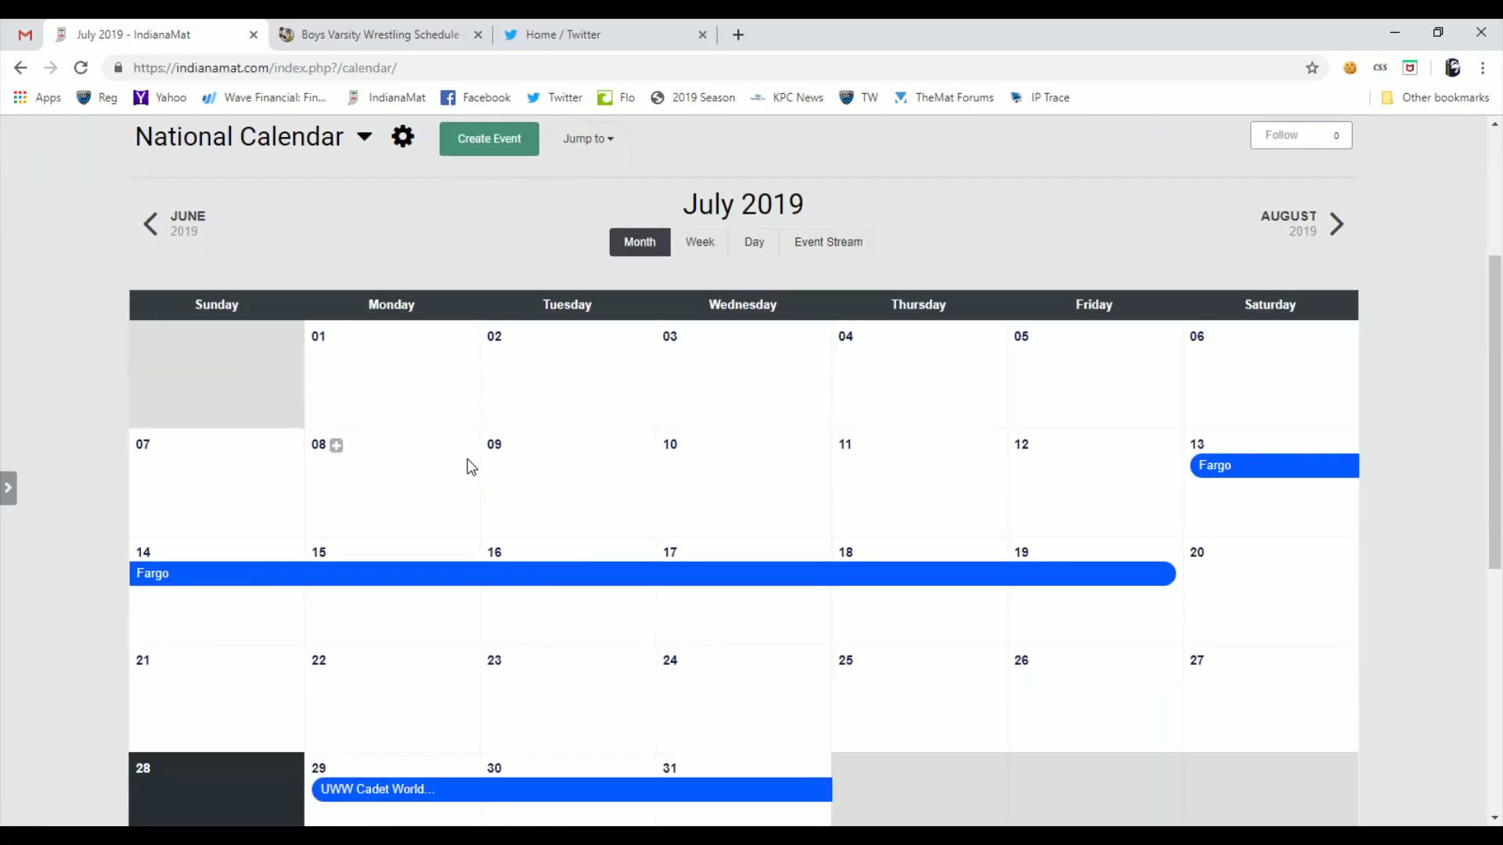
scroll(856, 547, "down", 3)
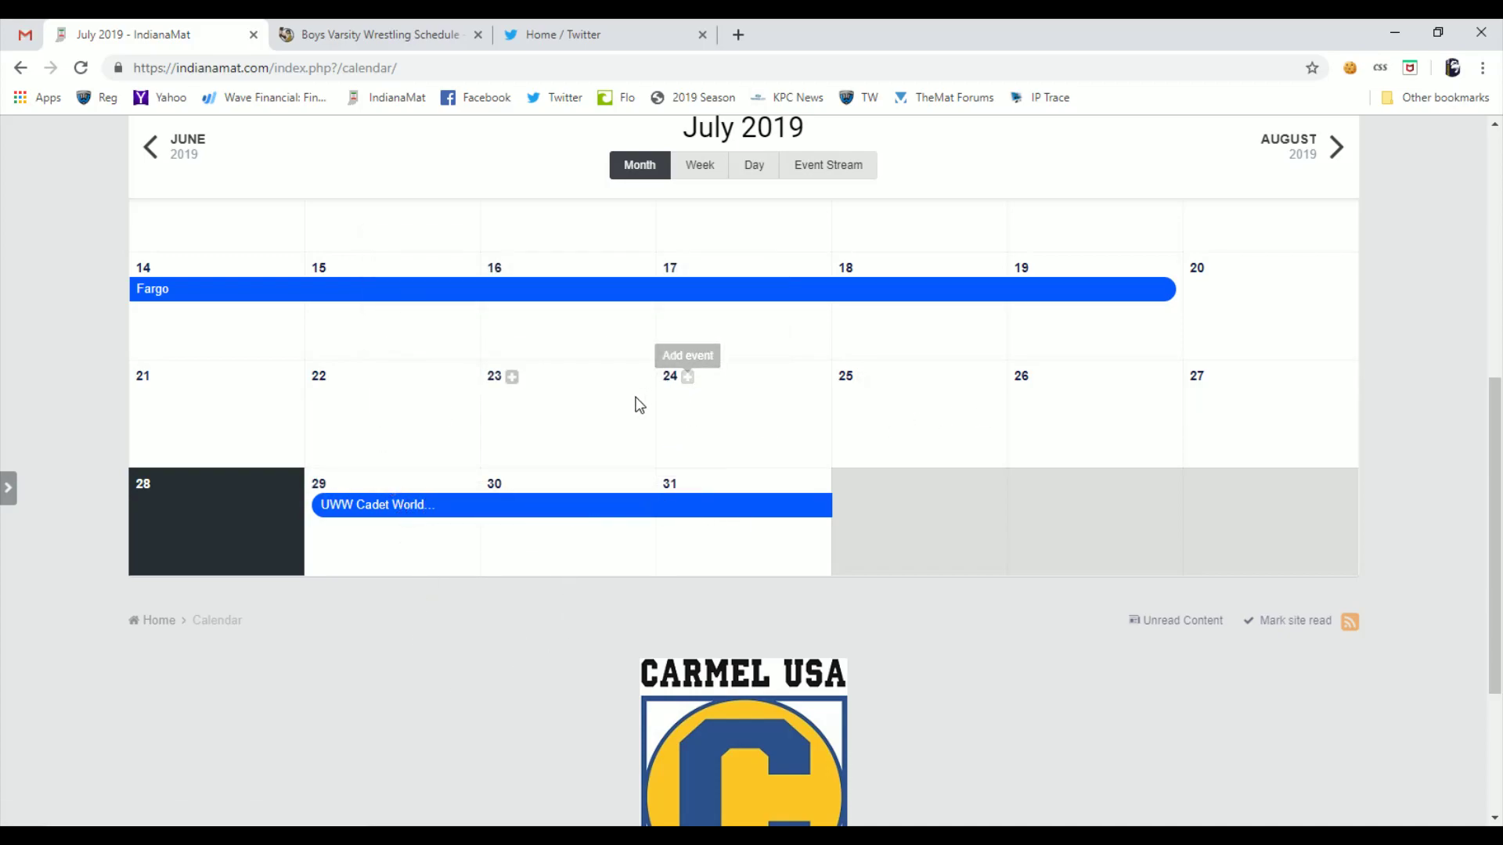
scroll(638, 405, "up", 1)
left_click(682, 168)
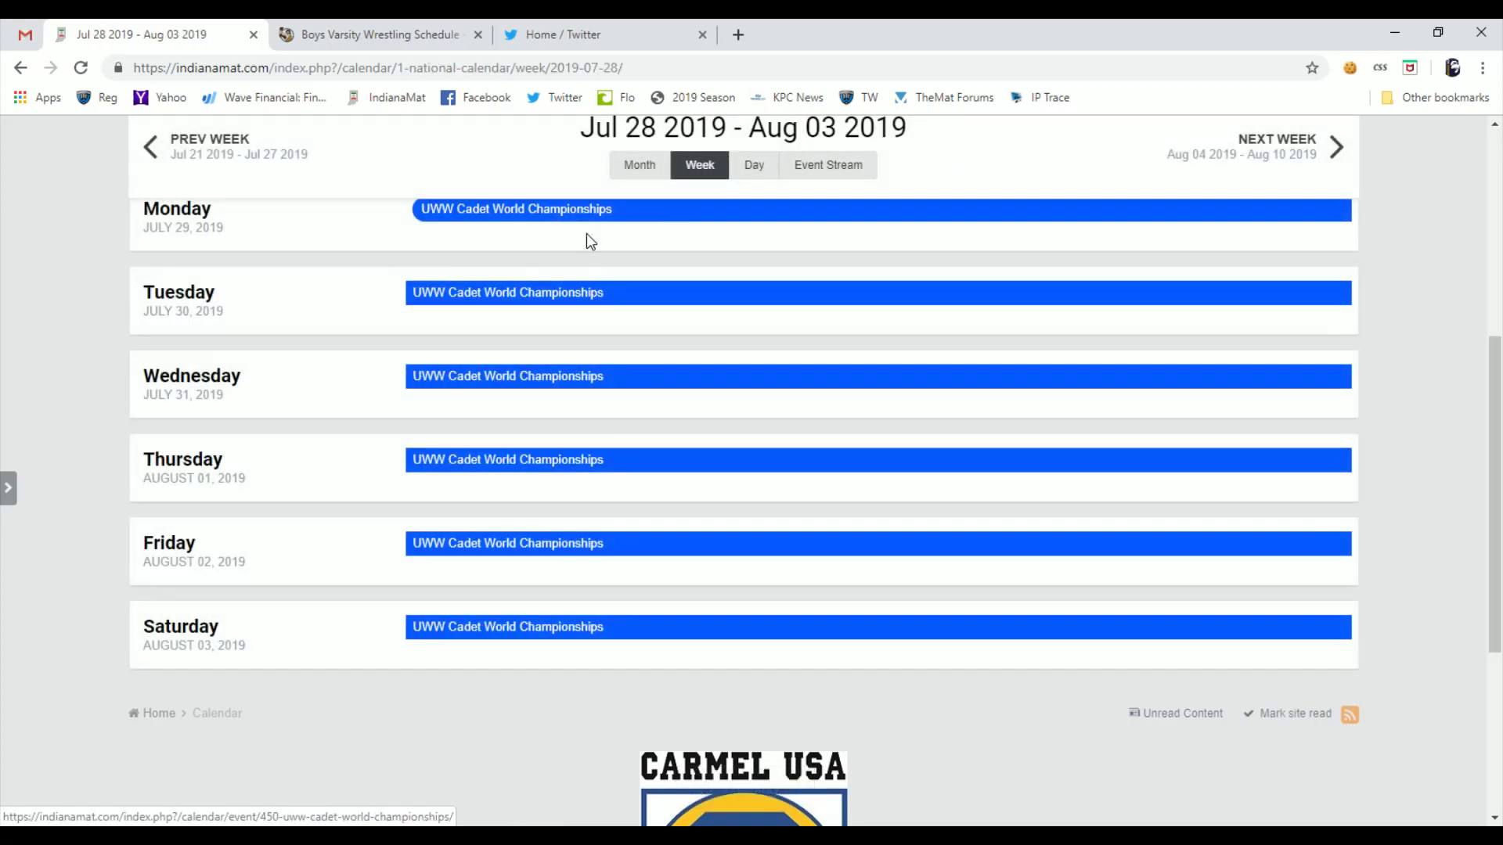
scroll(481, 446, "up", 1)
scroll(621, 269, "up", 2)
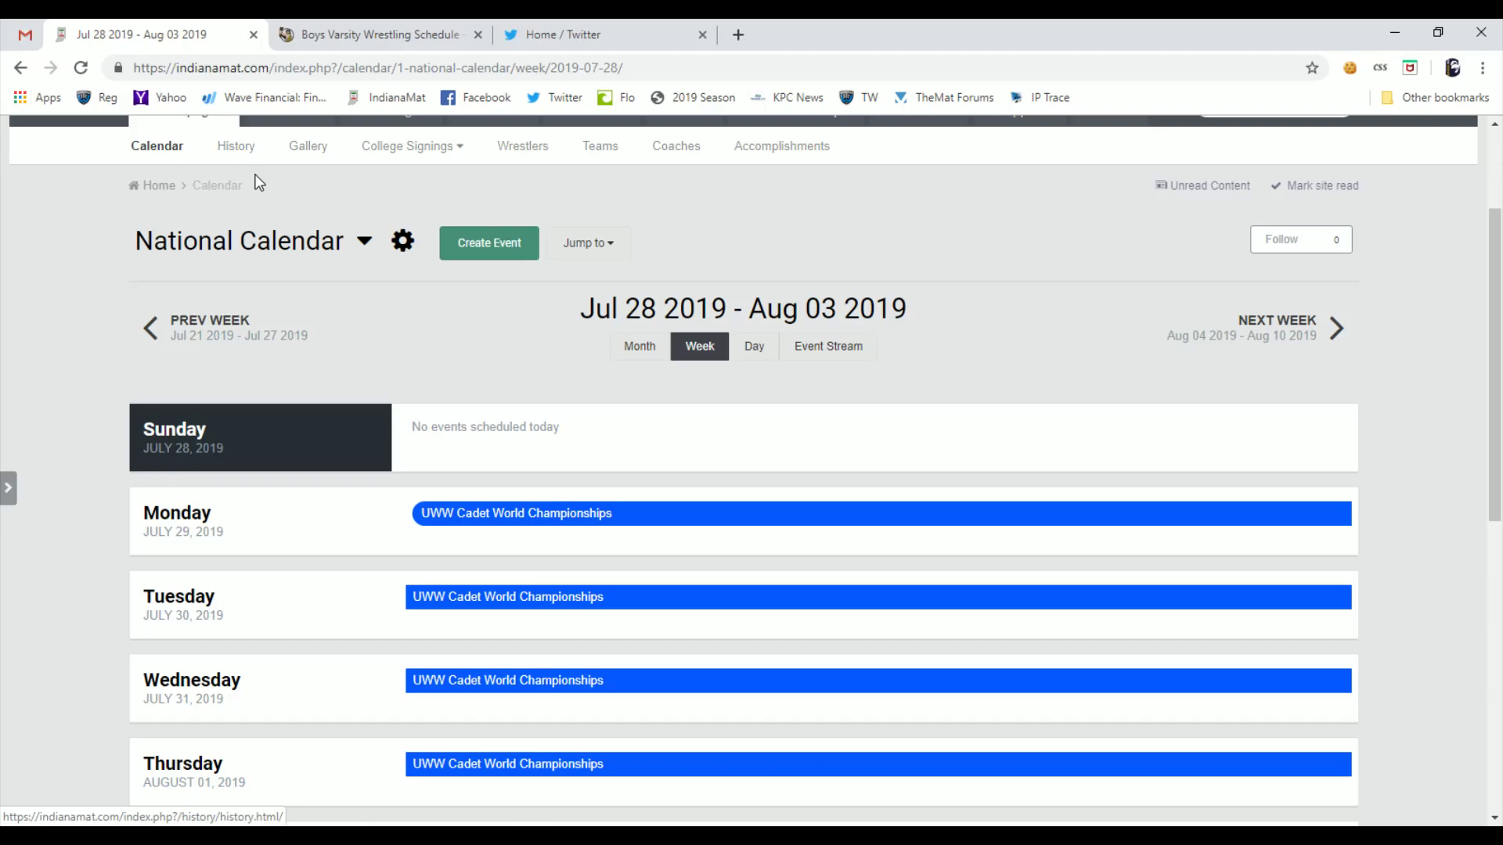
scroll(382, 240, "up", 2)
left_click(203, 295)
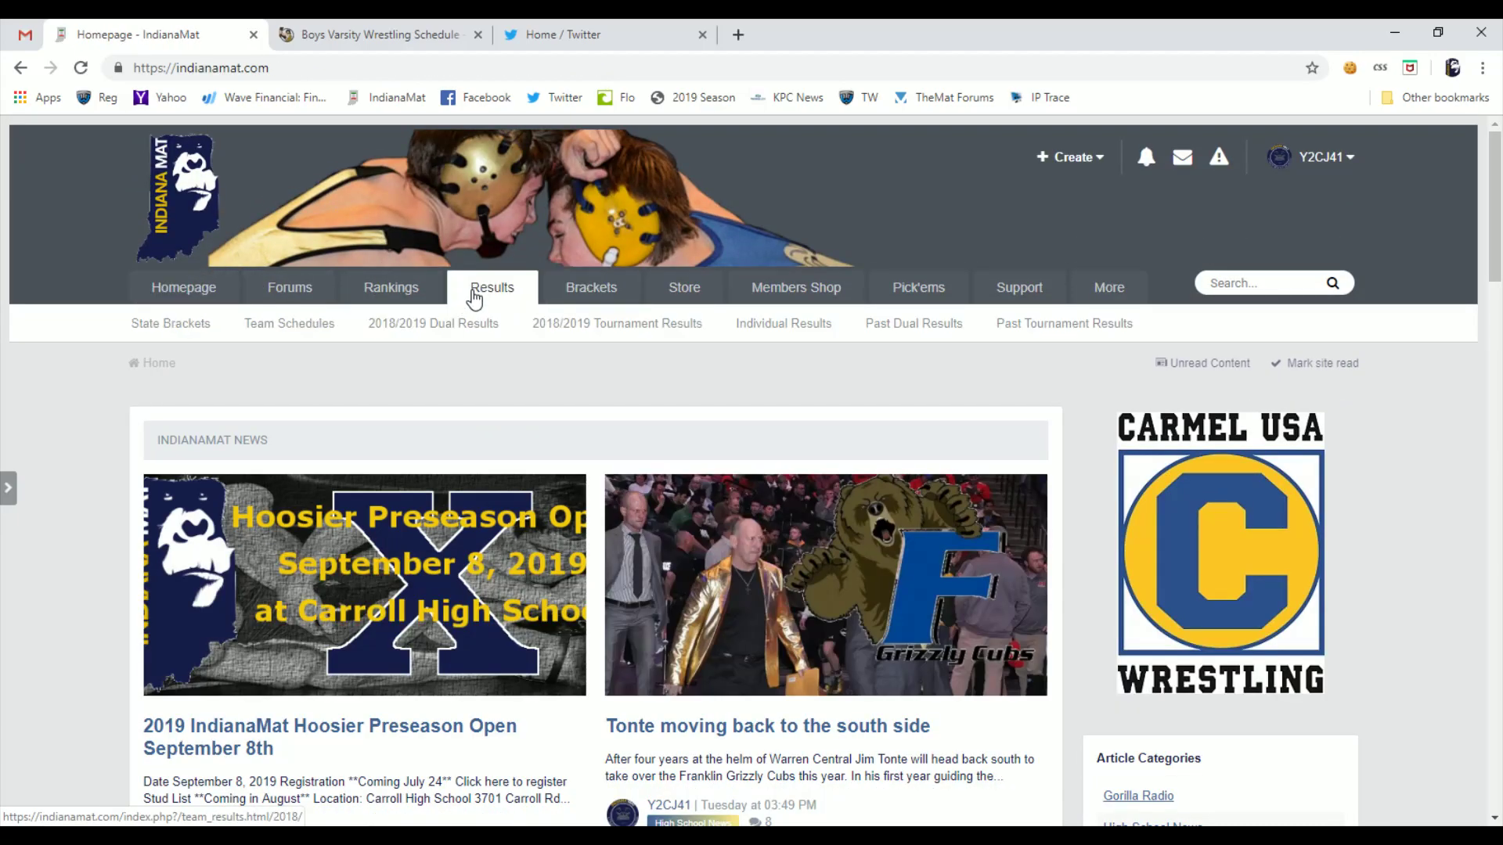
Go to the Team Schedules listing
mouse_move(492, 288)
left_click(309, 335)
scroll(379, 351, "down", 4)
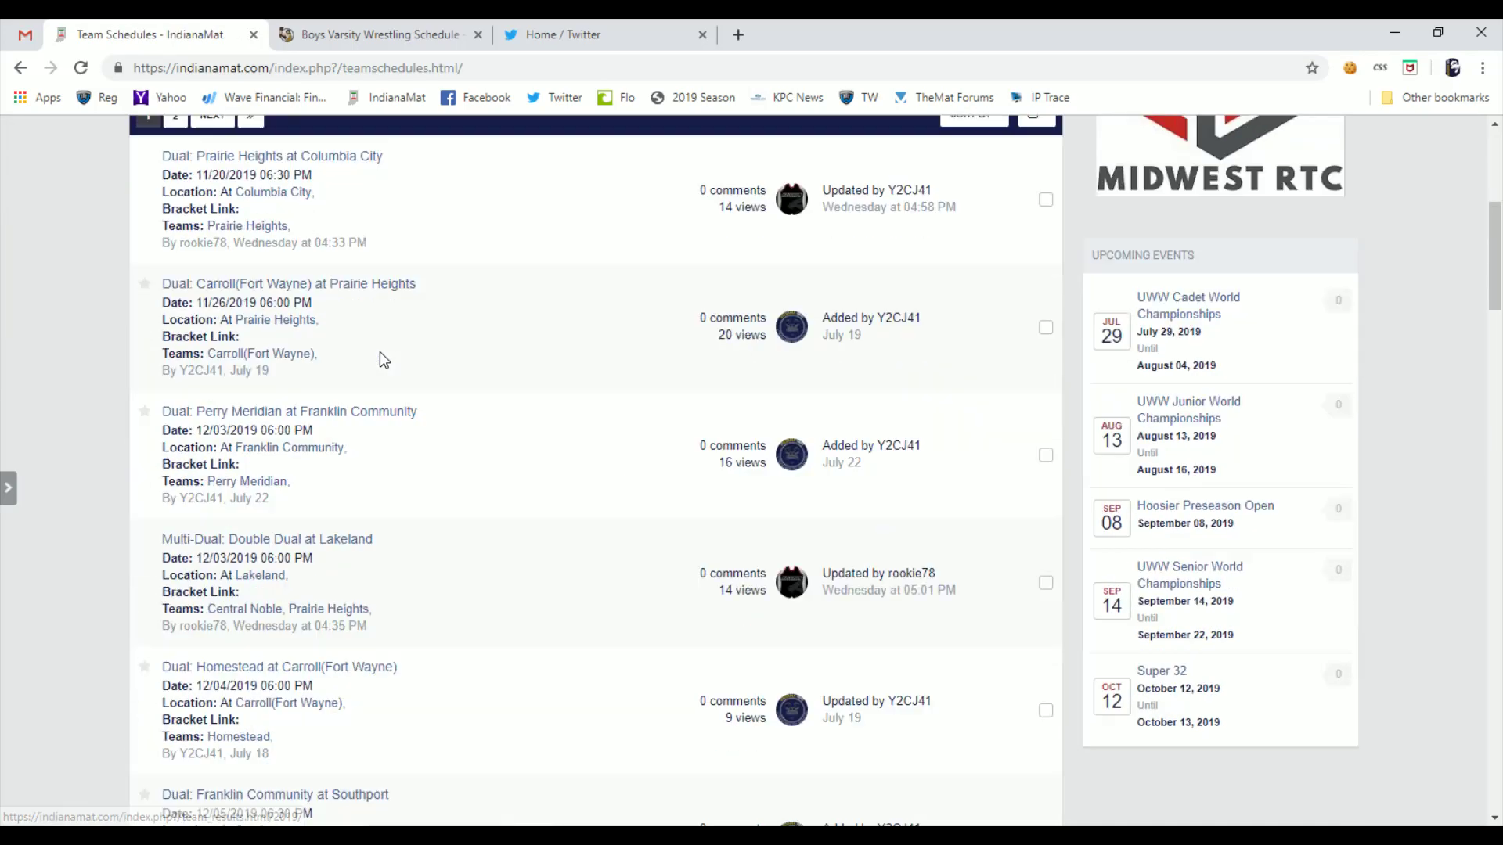
scroll(379, 351, "down", 3)
scroll(380, 351, "down", 4)
scroll(380, 352, "down", 5)
scroll(392, 353, "up", 1)
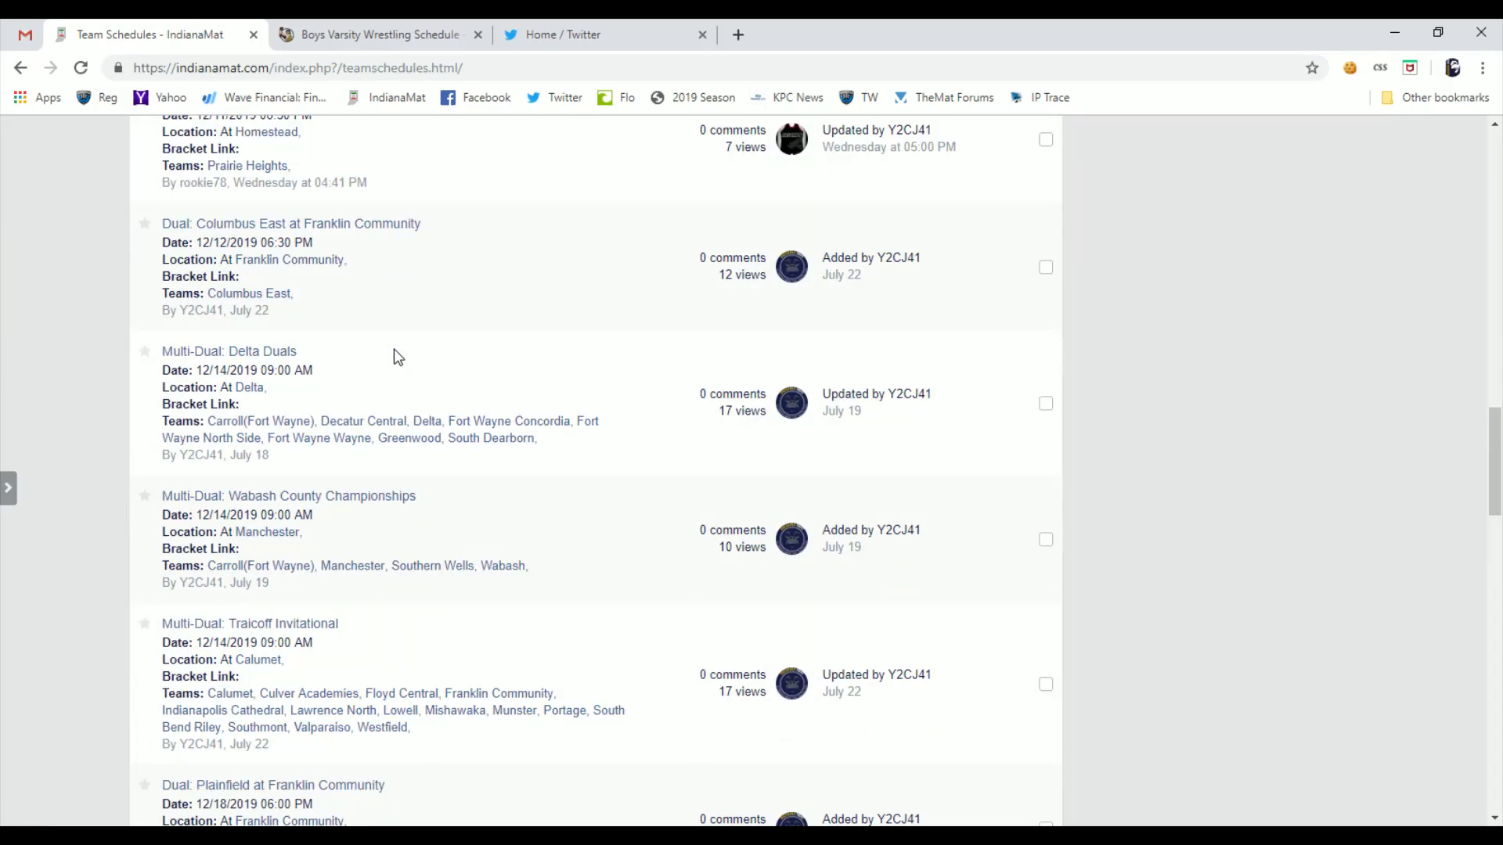
scroll(392, 351, "up", 9)
scroll(394, 352, "up", 5)
scroll(388, 349, "down", 2)
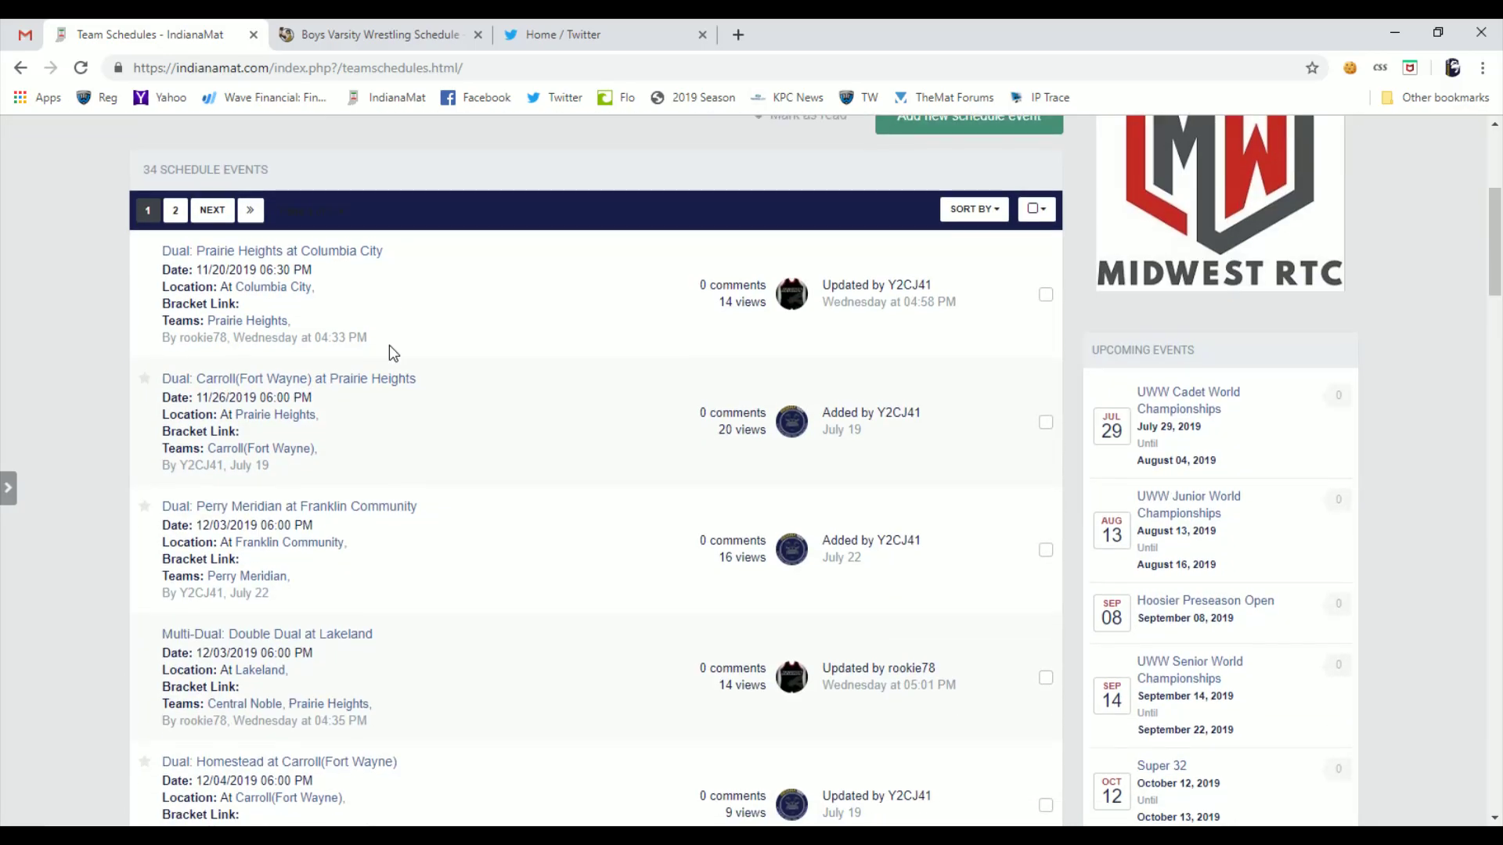
scroll(389, 349, "up", 1)
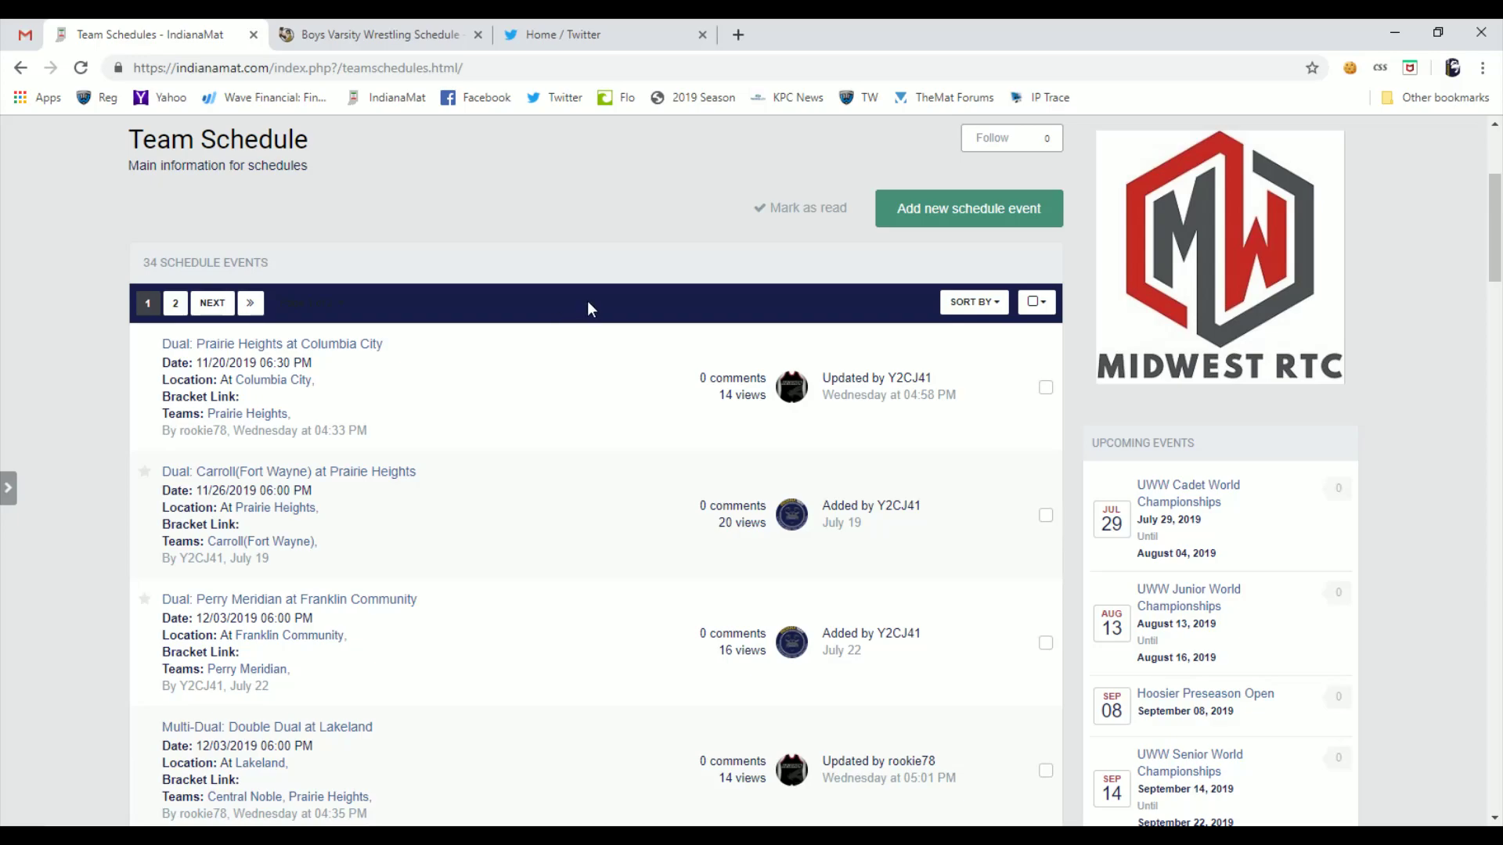
scroll(588, 308, "up", 1)
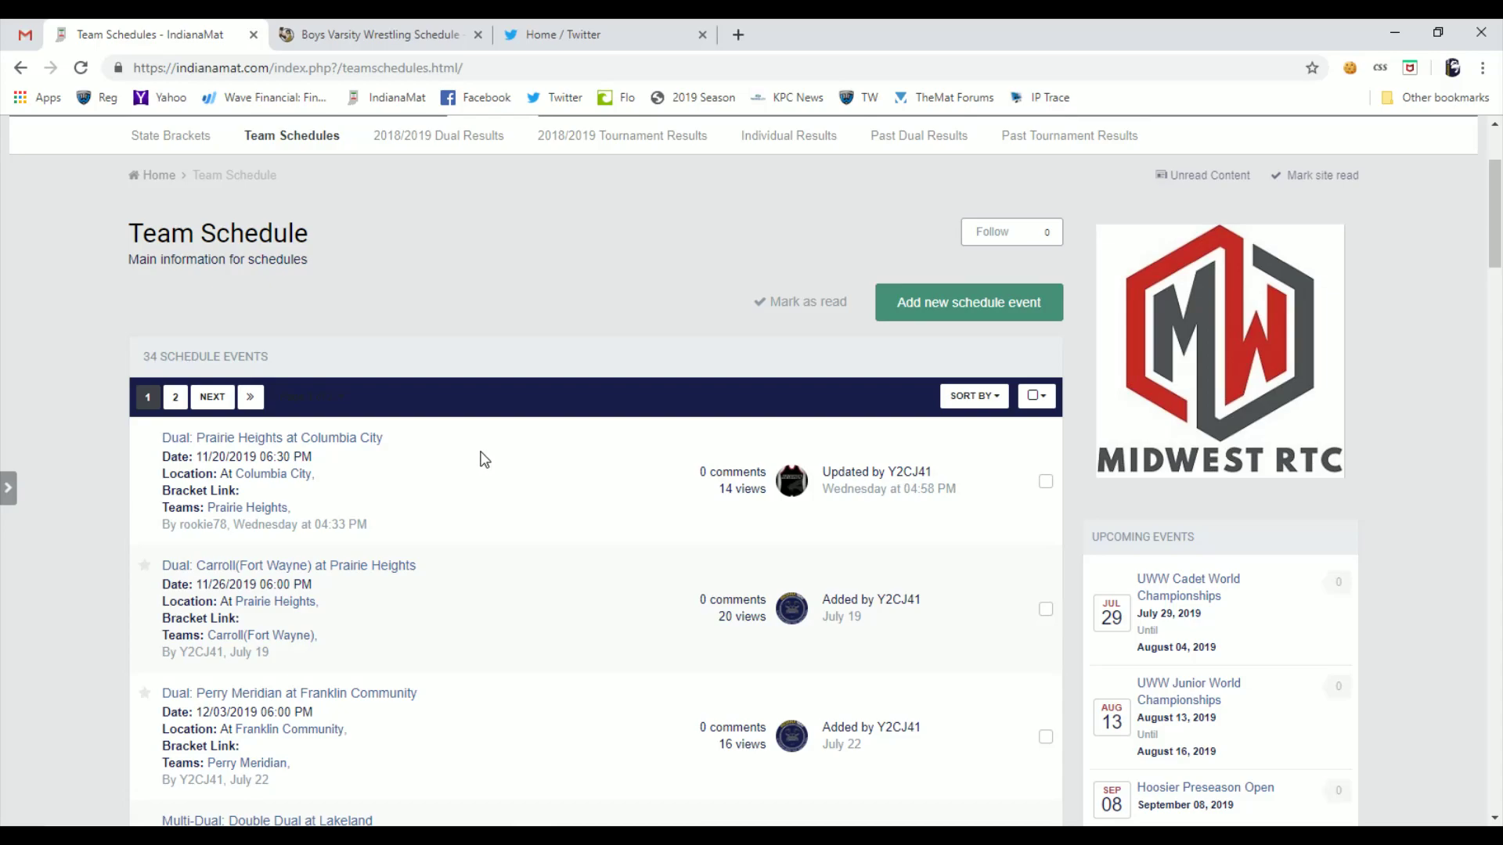
Start a new schedule event named Dual dated 12/05/2019
left_click(969, 308)
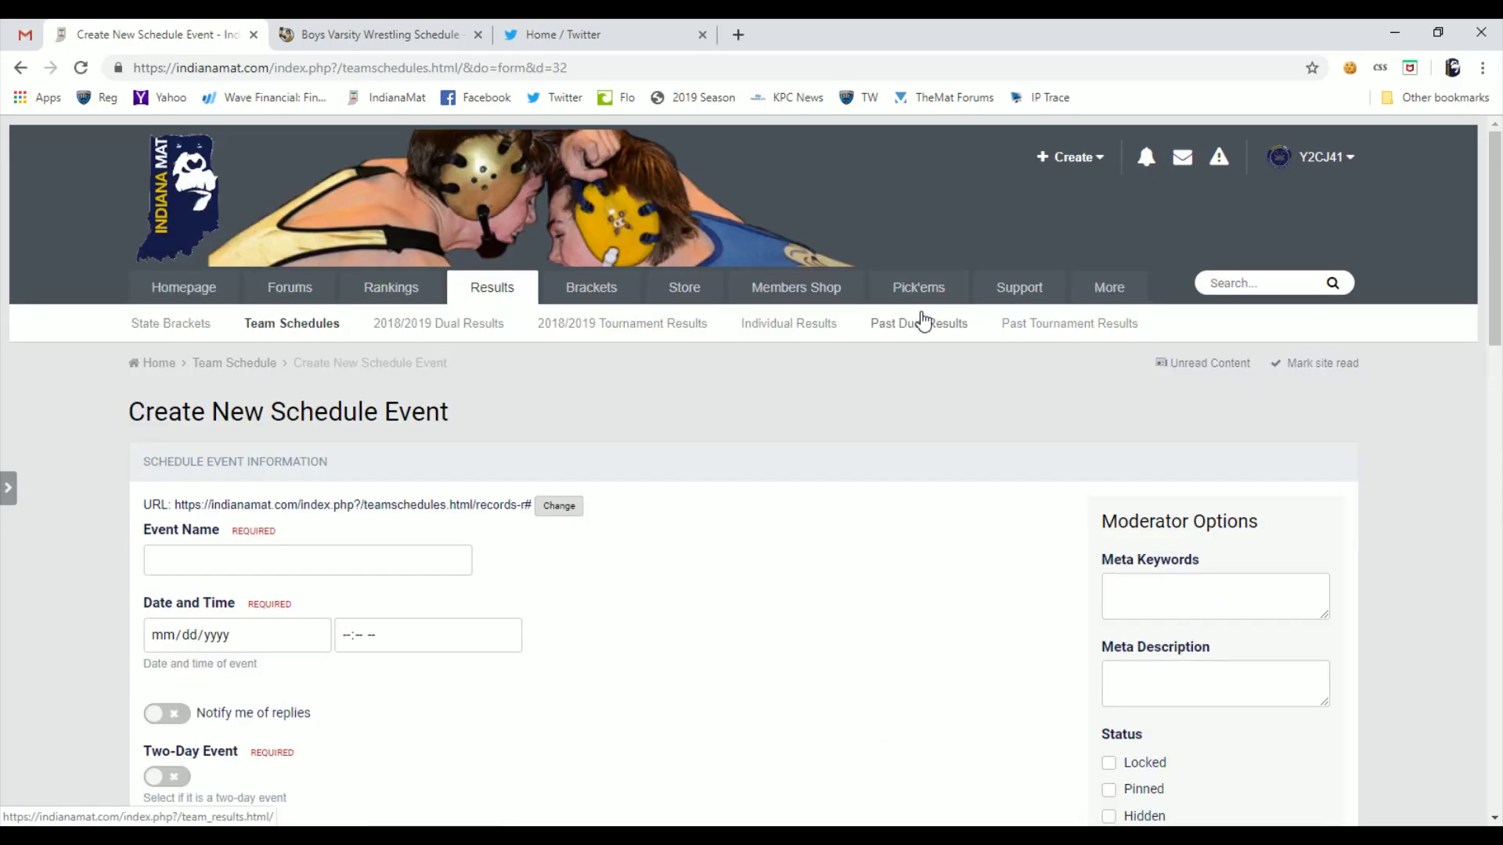
scroll(325, 527, "down", 2)
left_click(355, 381)
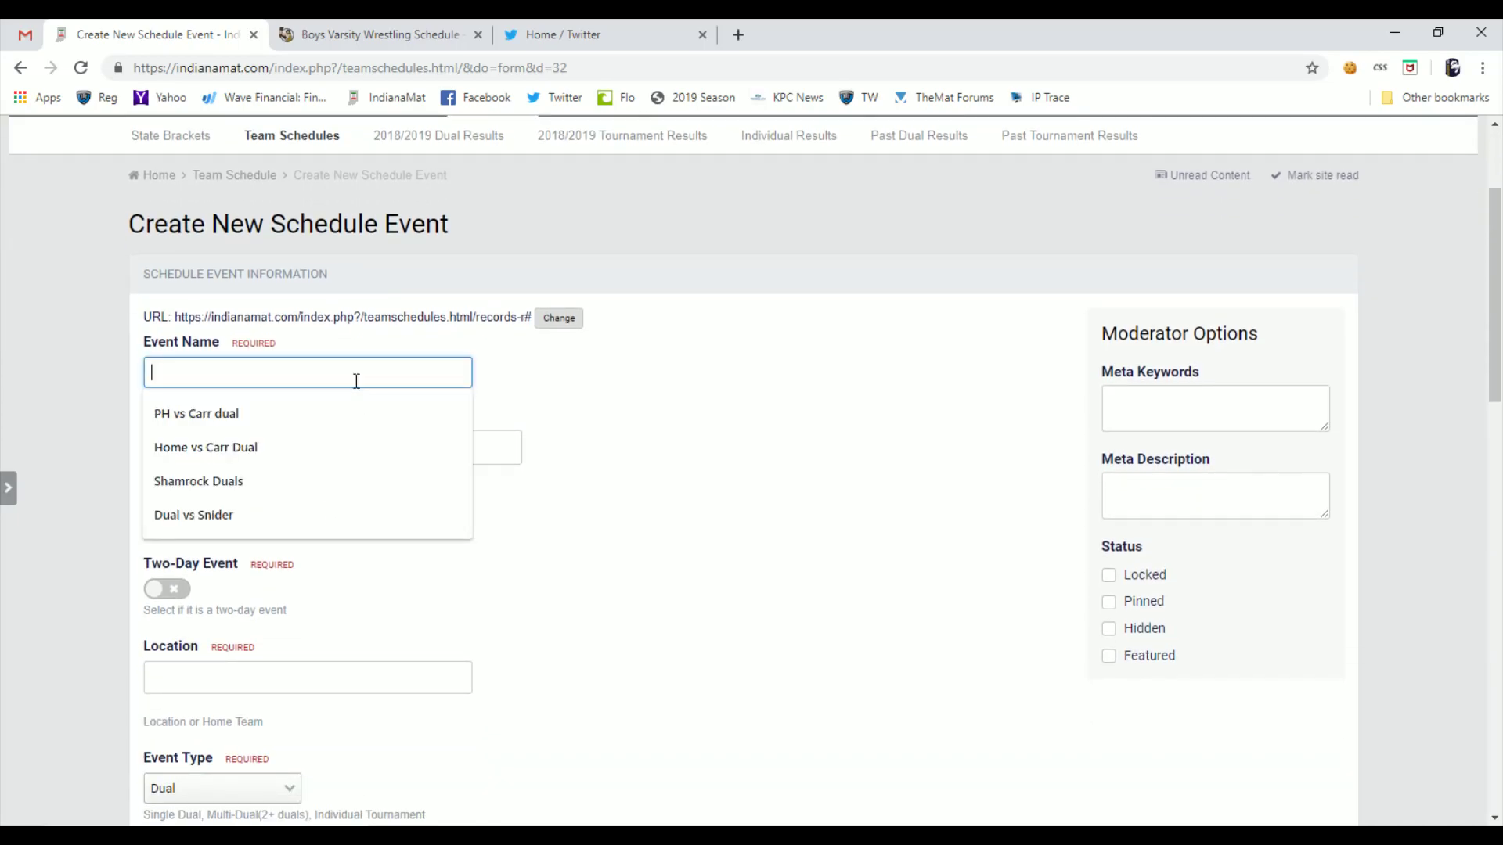
type("D")
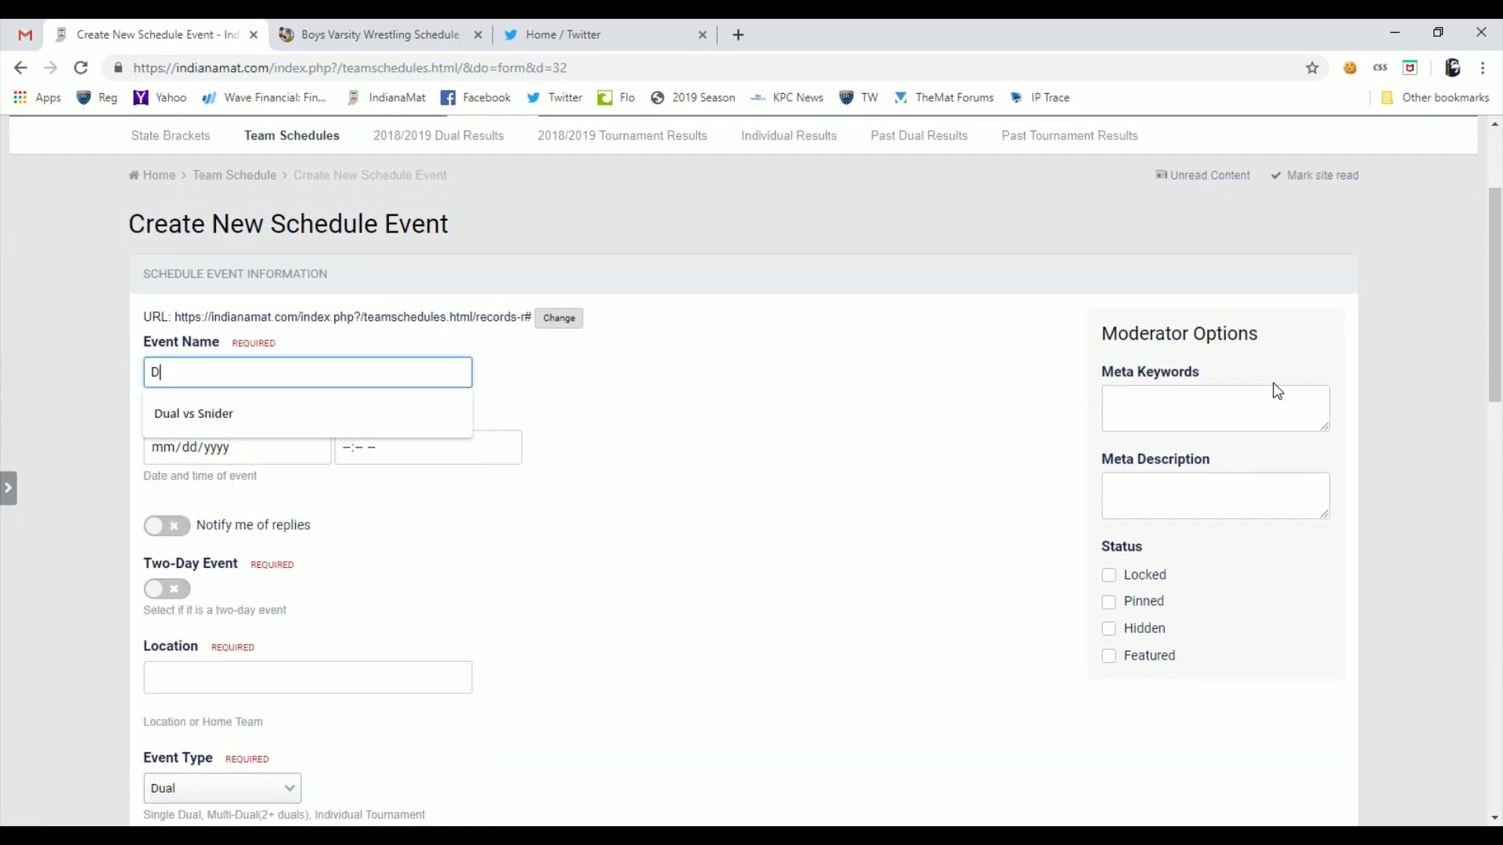
type("ual")
key("Tab")
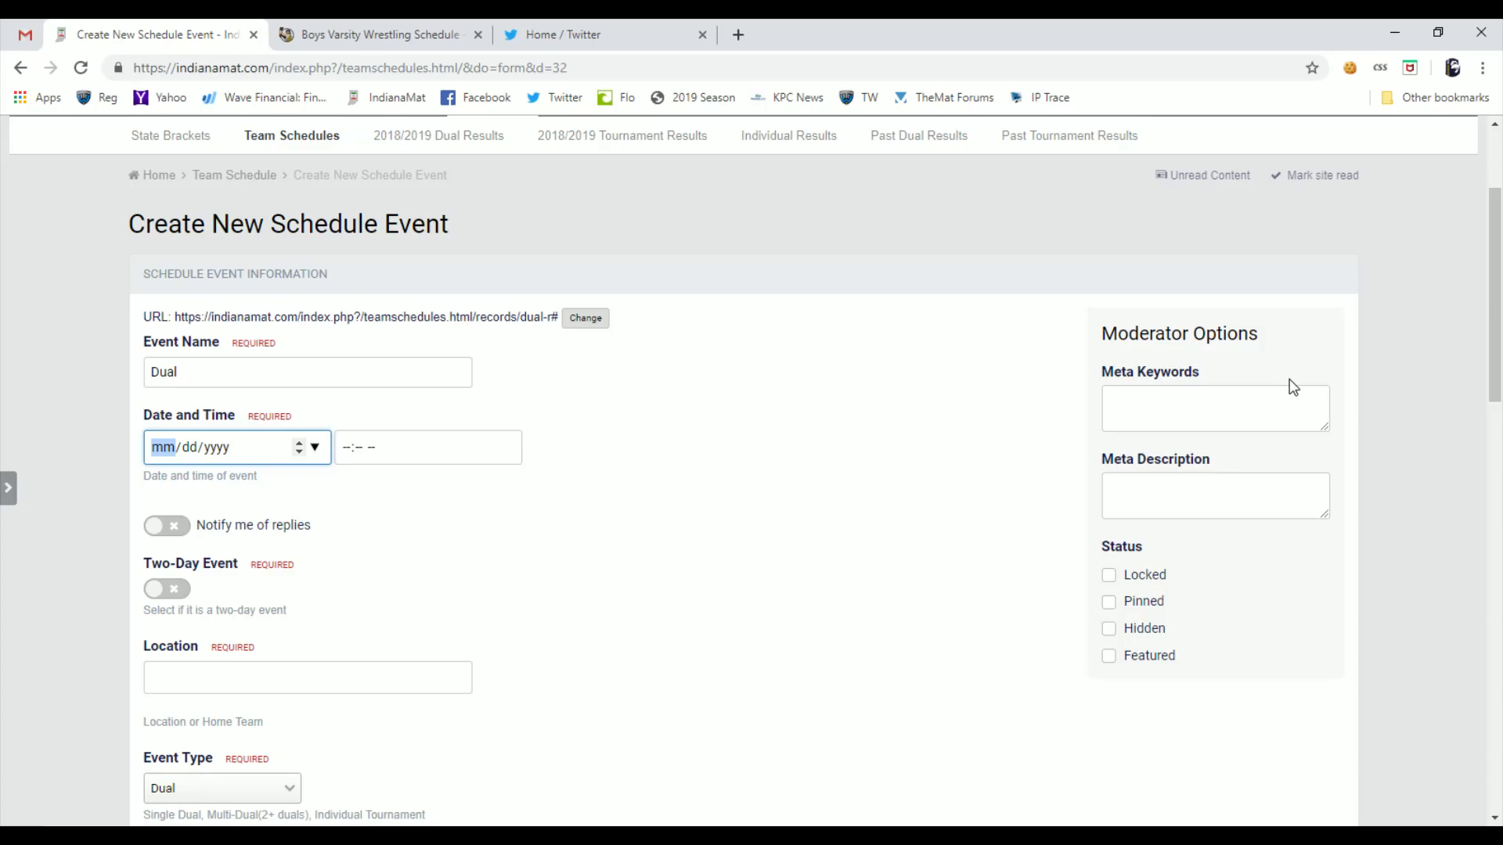
type("12/")
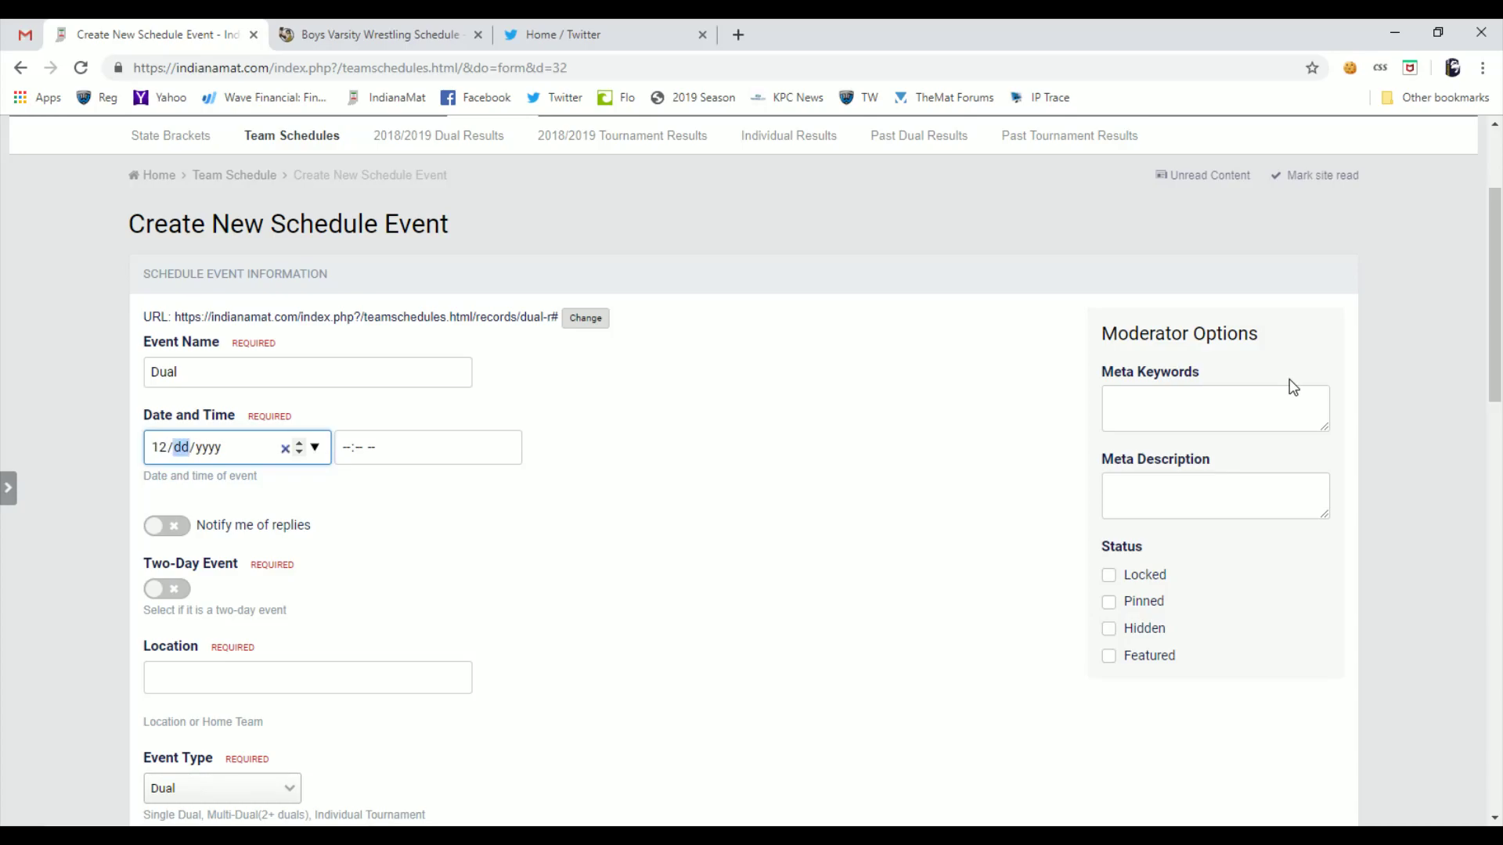
type("05")
key("Tab")
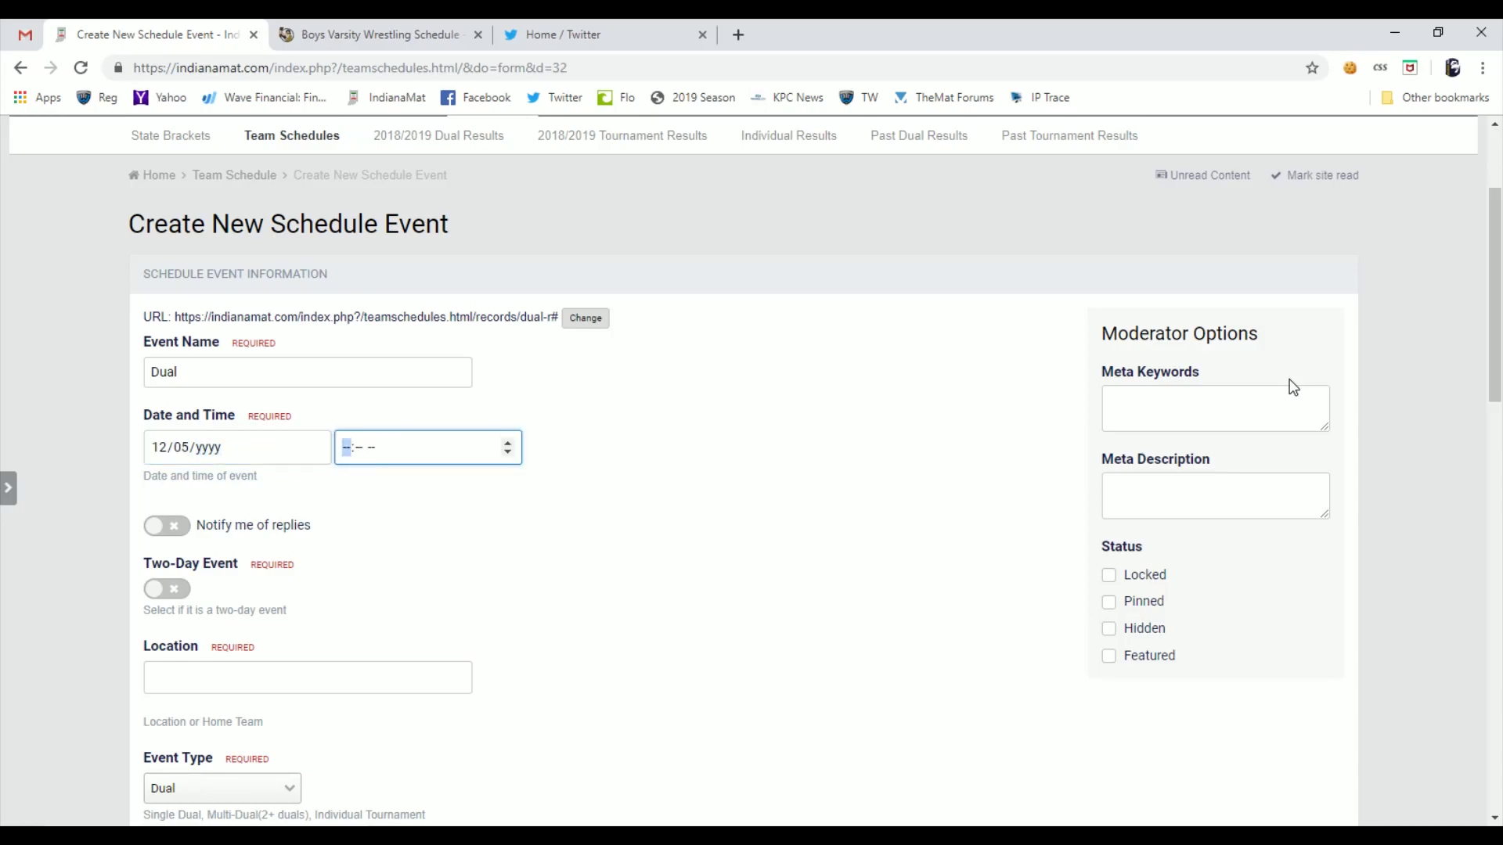
key("shift+Tab")
type("20")
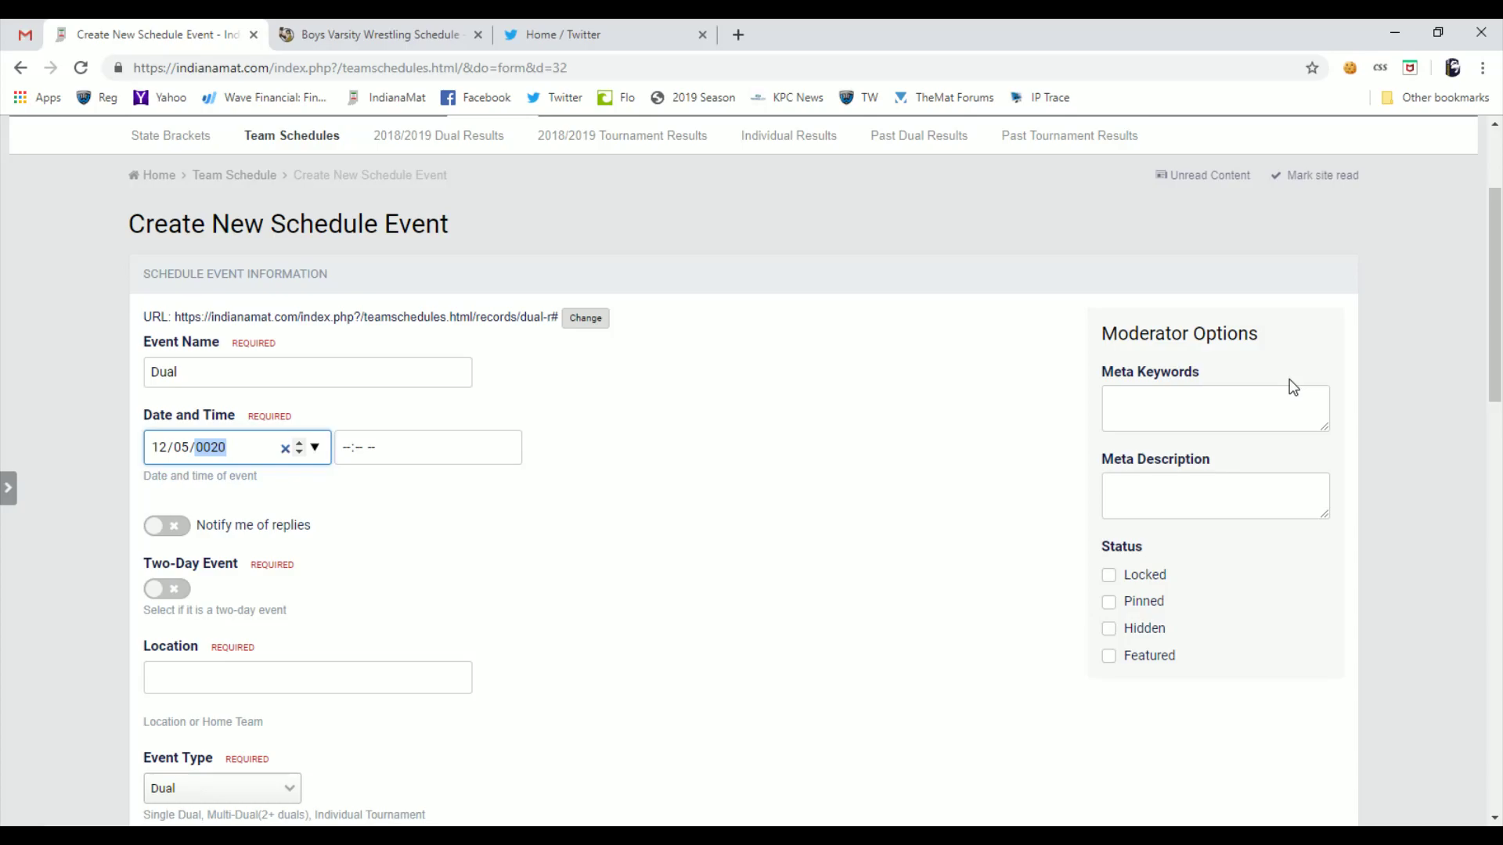
left_click(321, 446)
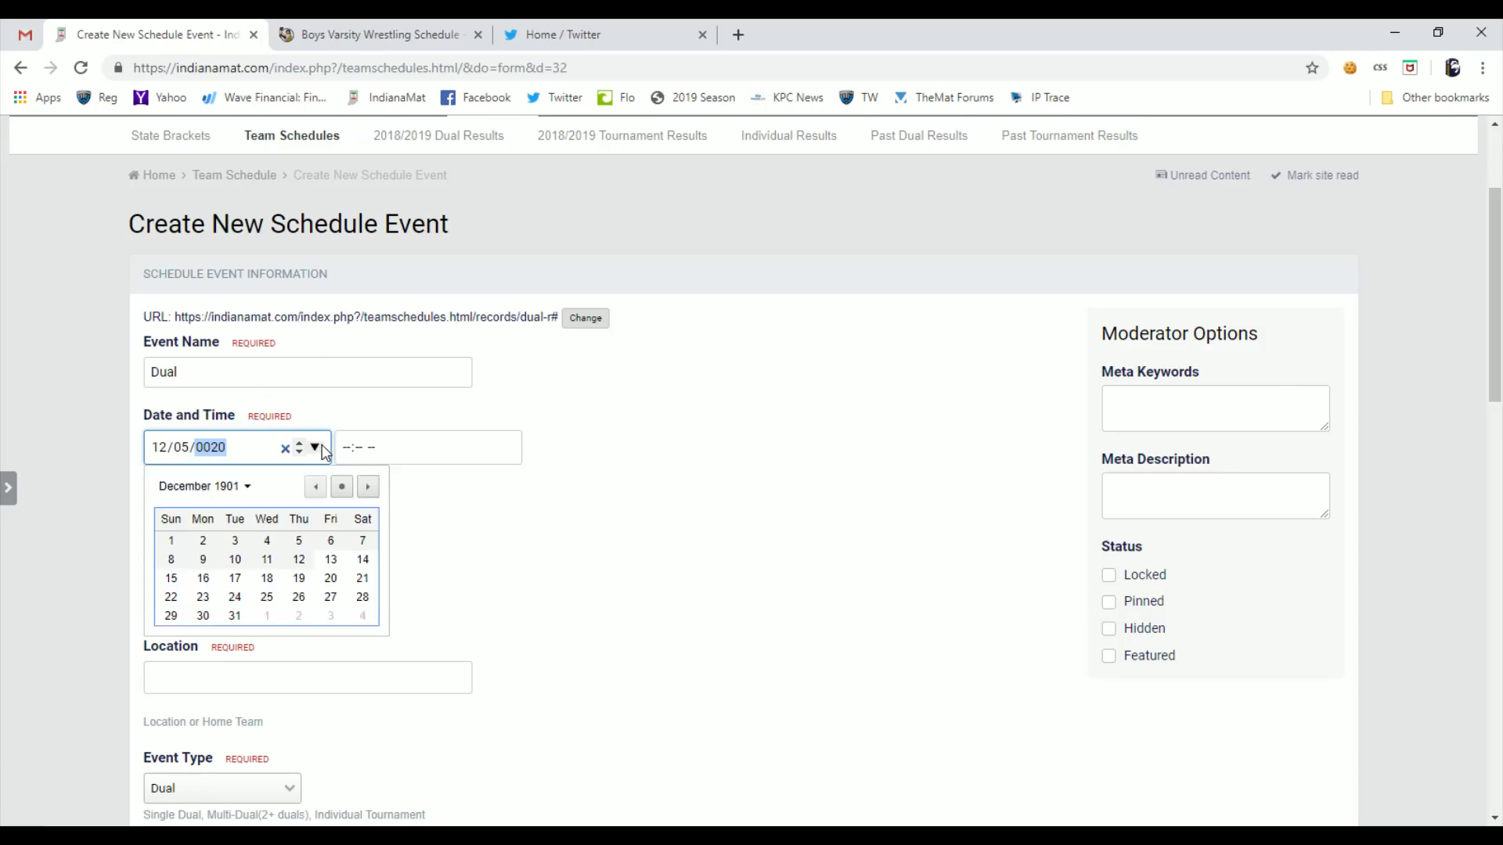
left_click(369, 490)
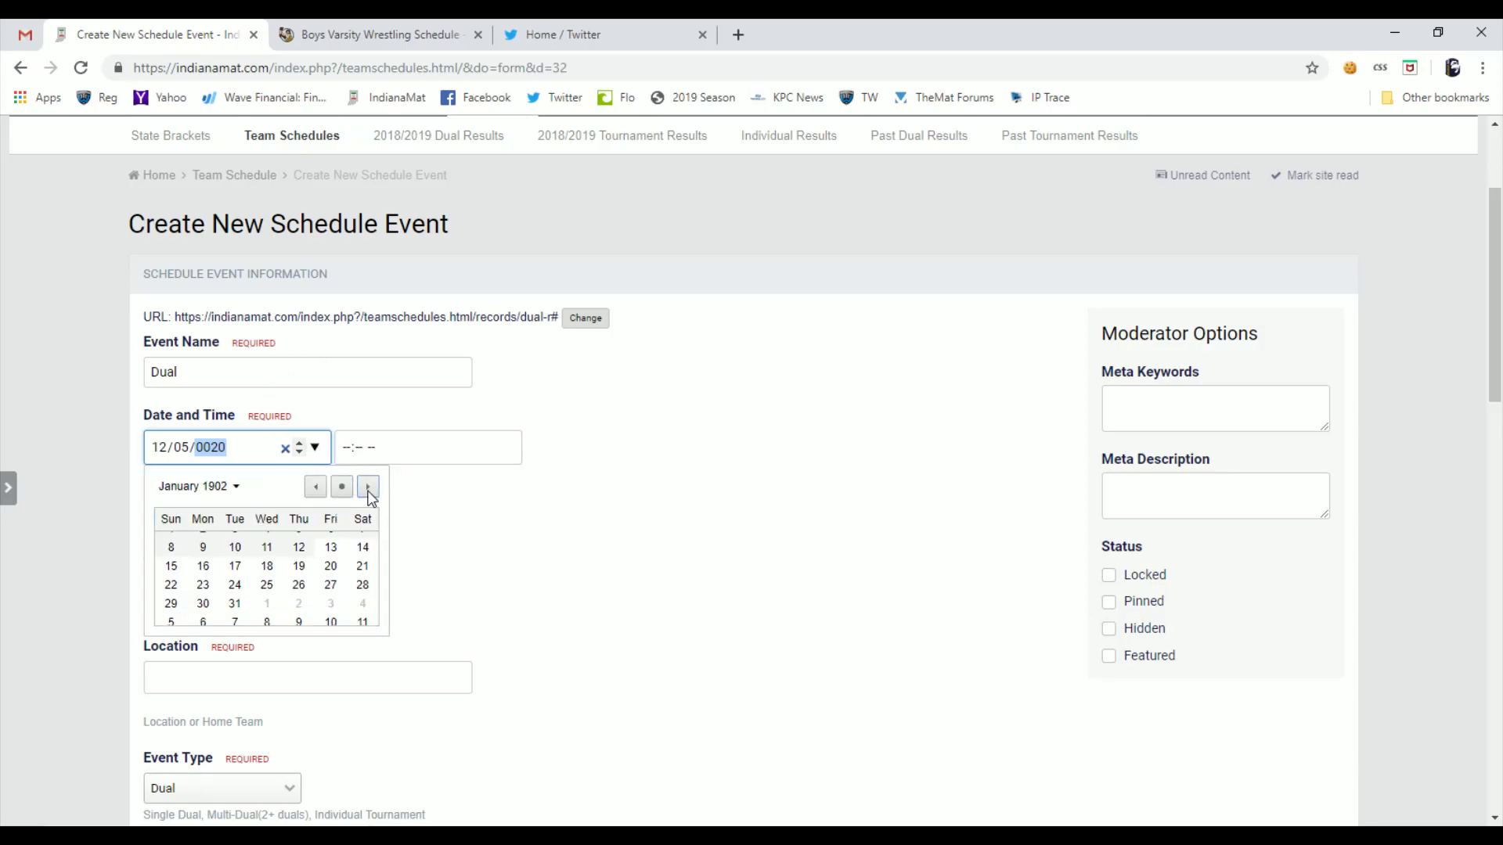
left_click(315, 486)
left_click(315, 486)
left_click(224, 446)
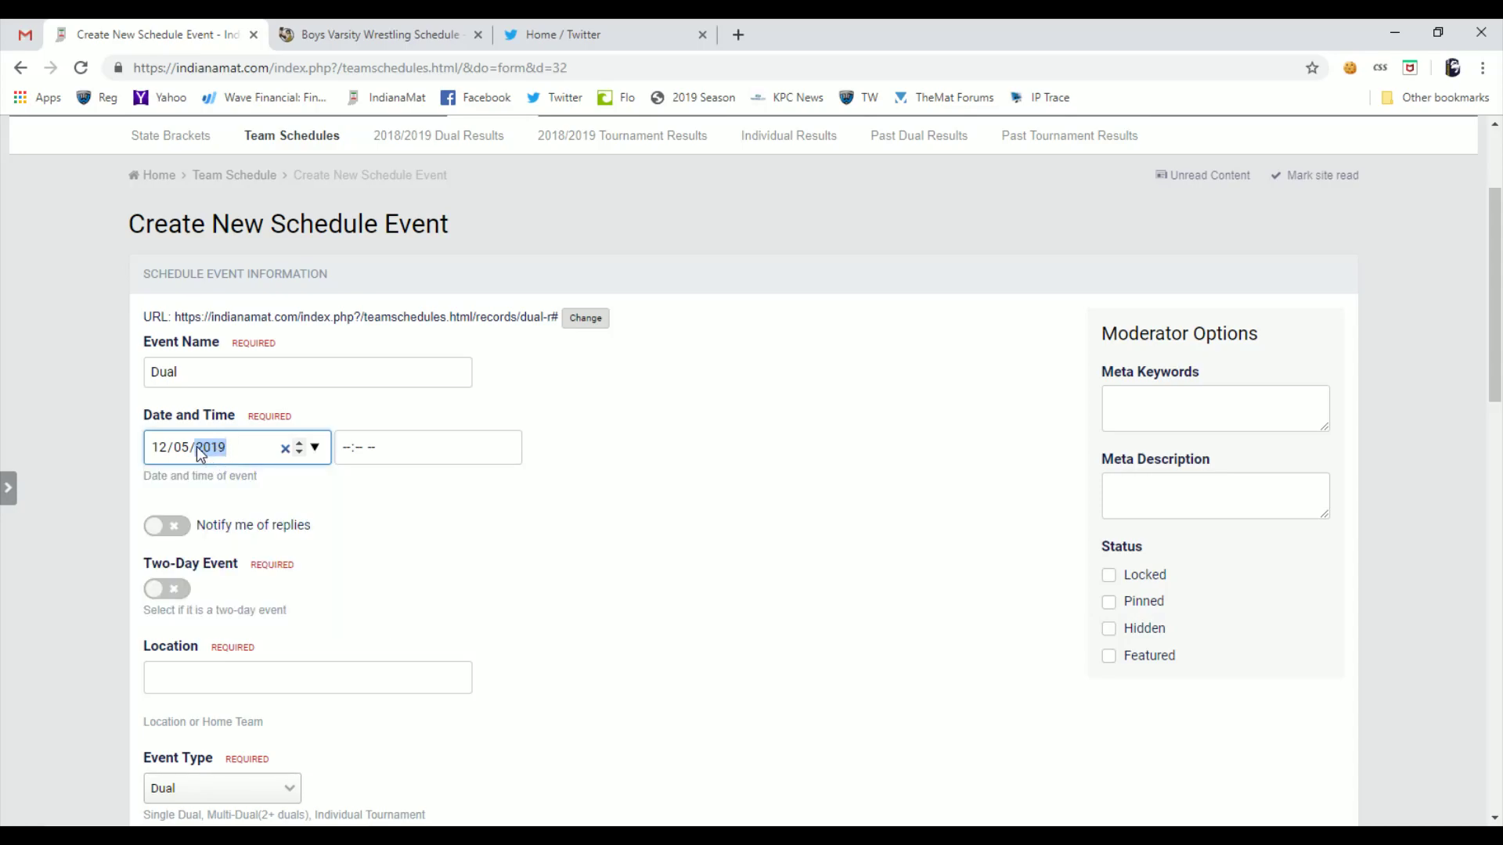
Set the start time to 07:00 PM and the location to Mishawaka
left_click(347, 450)
type("0700")
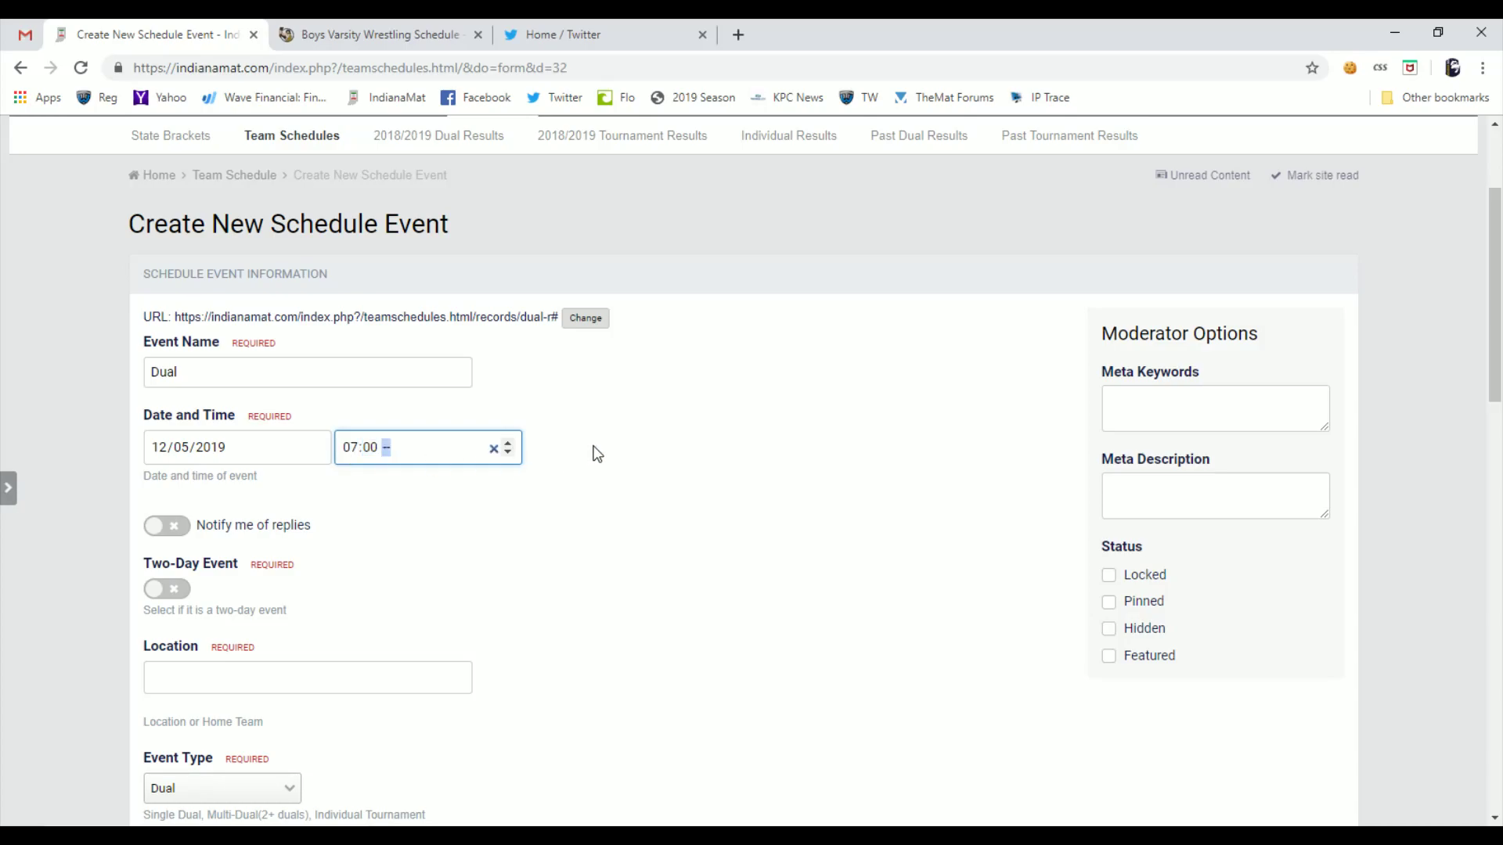
type("p")
key("Tab")
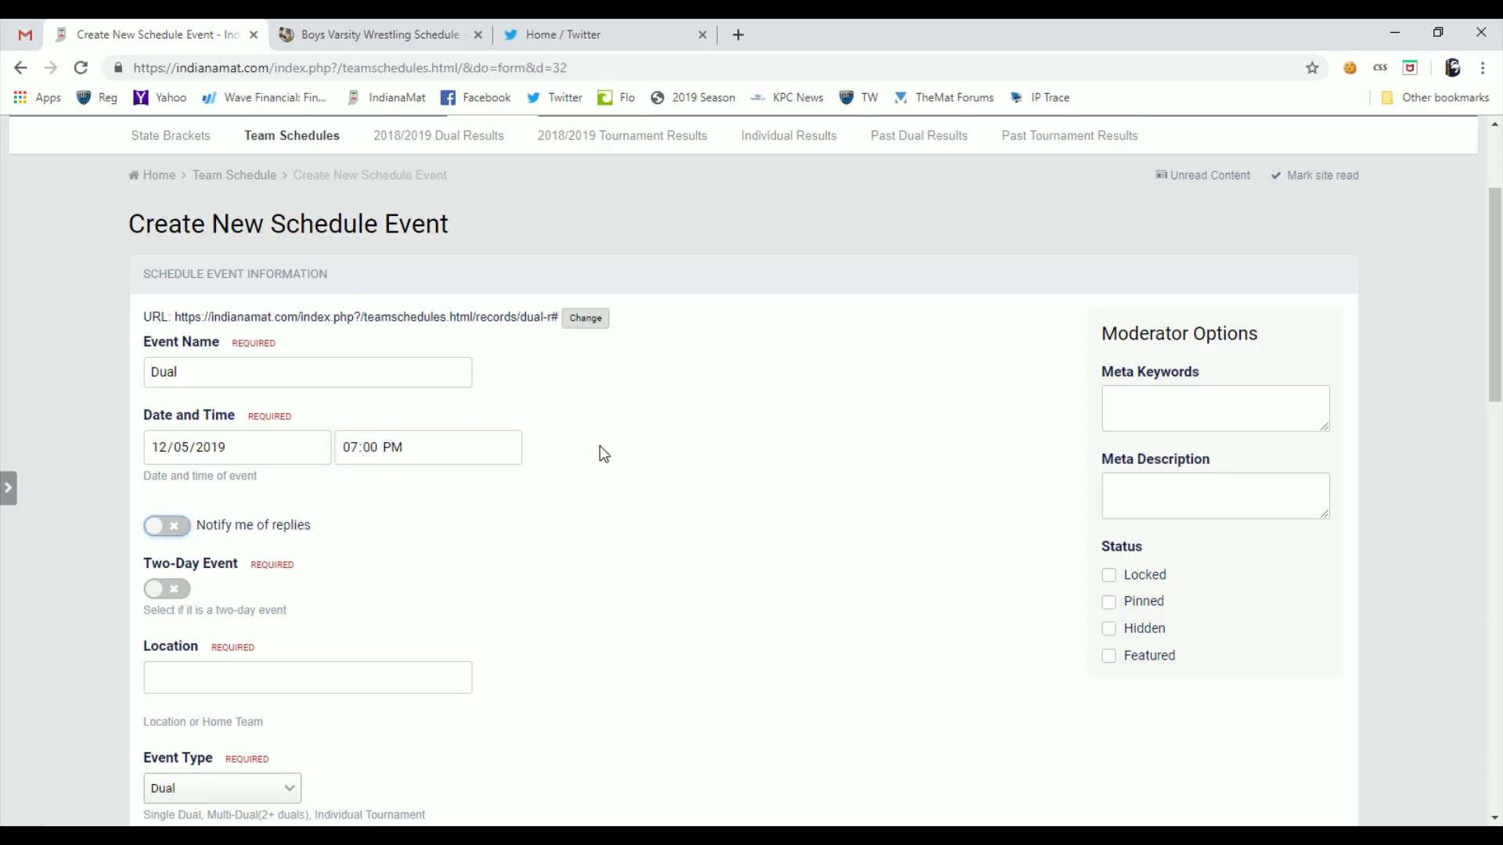
key("Tab")
left_click(207, 667)
scroll(207, 667, "down", 1)
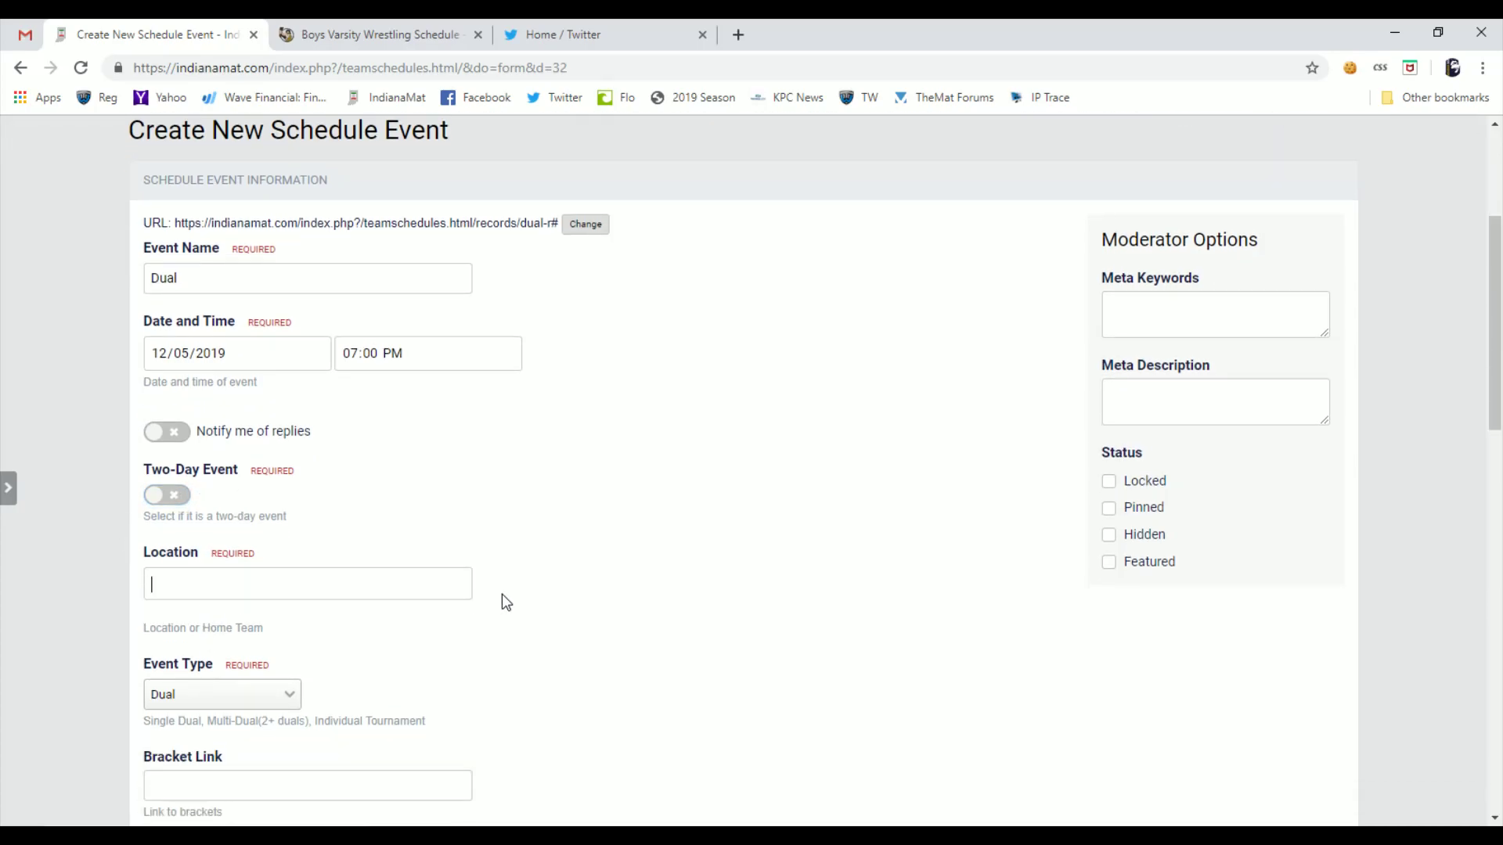
type("Mishawak")
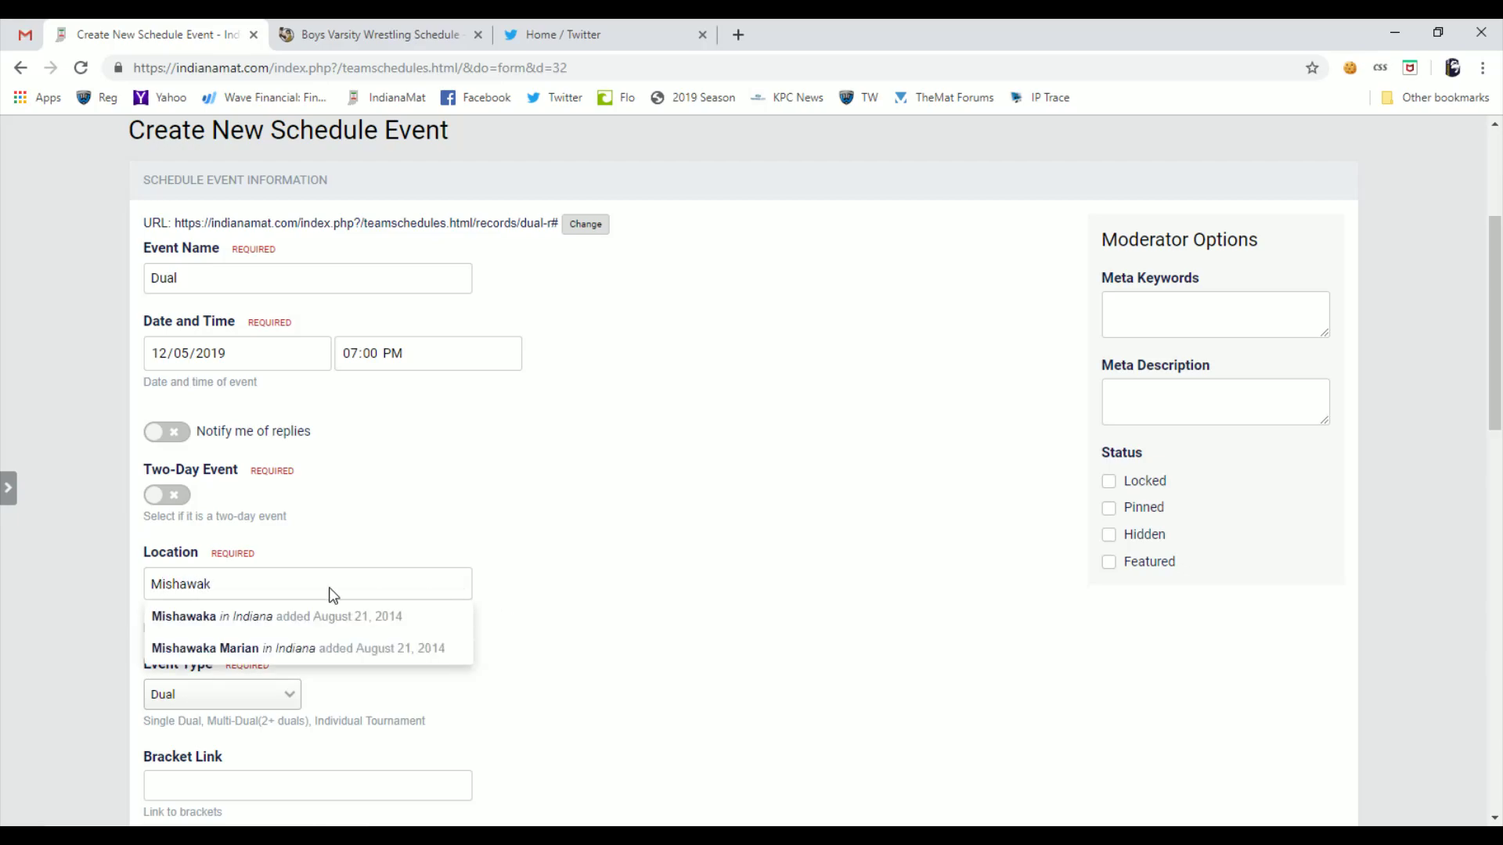
left_click(293, 616)
scroll(290, 608, "down", 2)
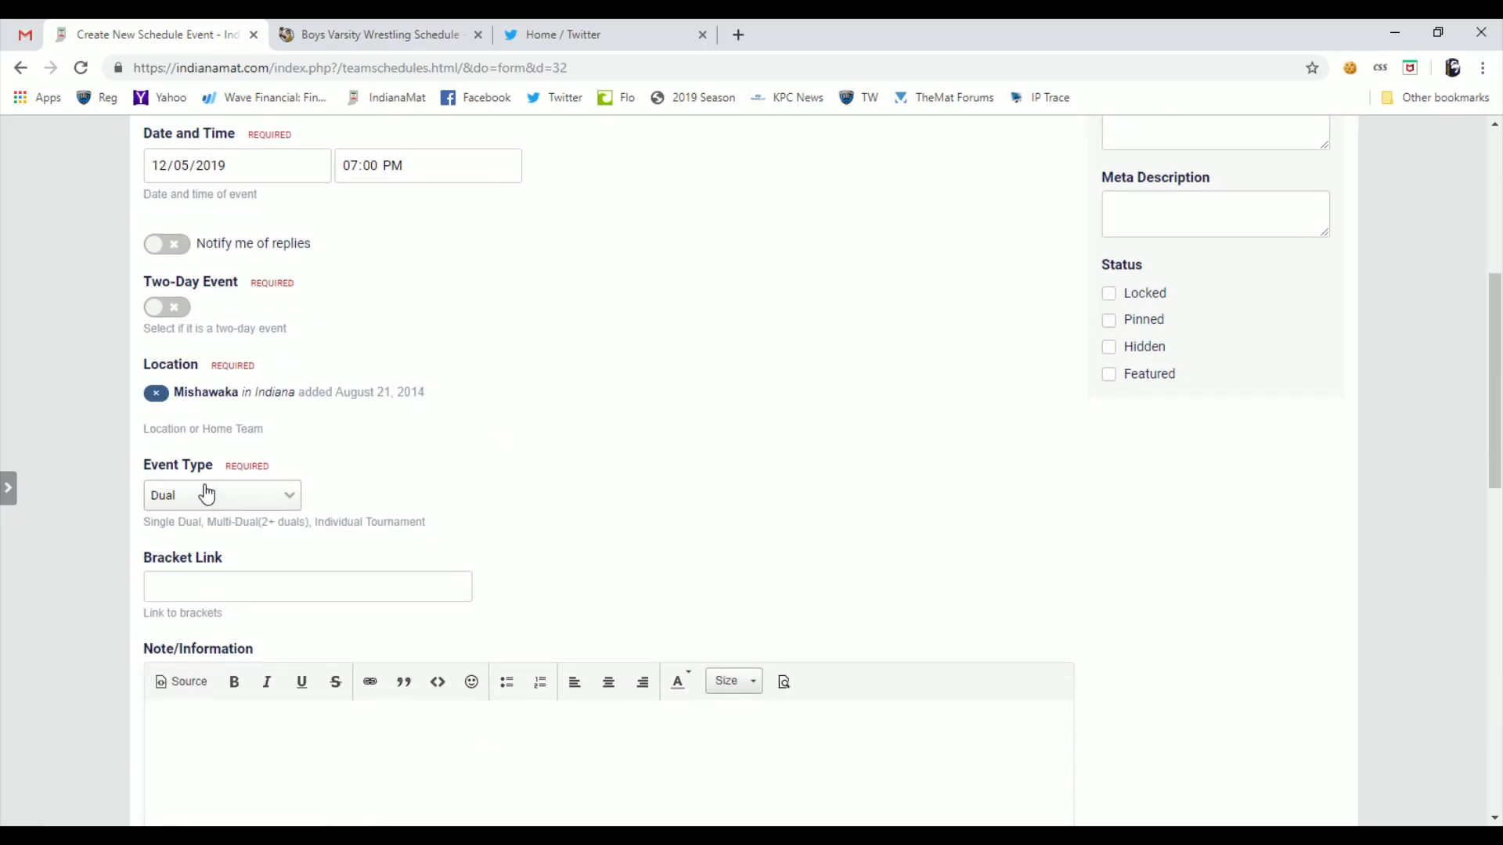
scroll(222, 587, "down", 1)
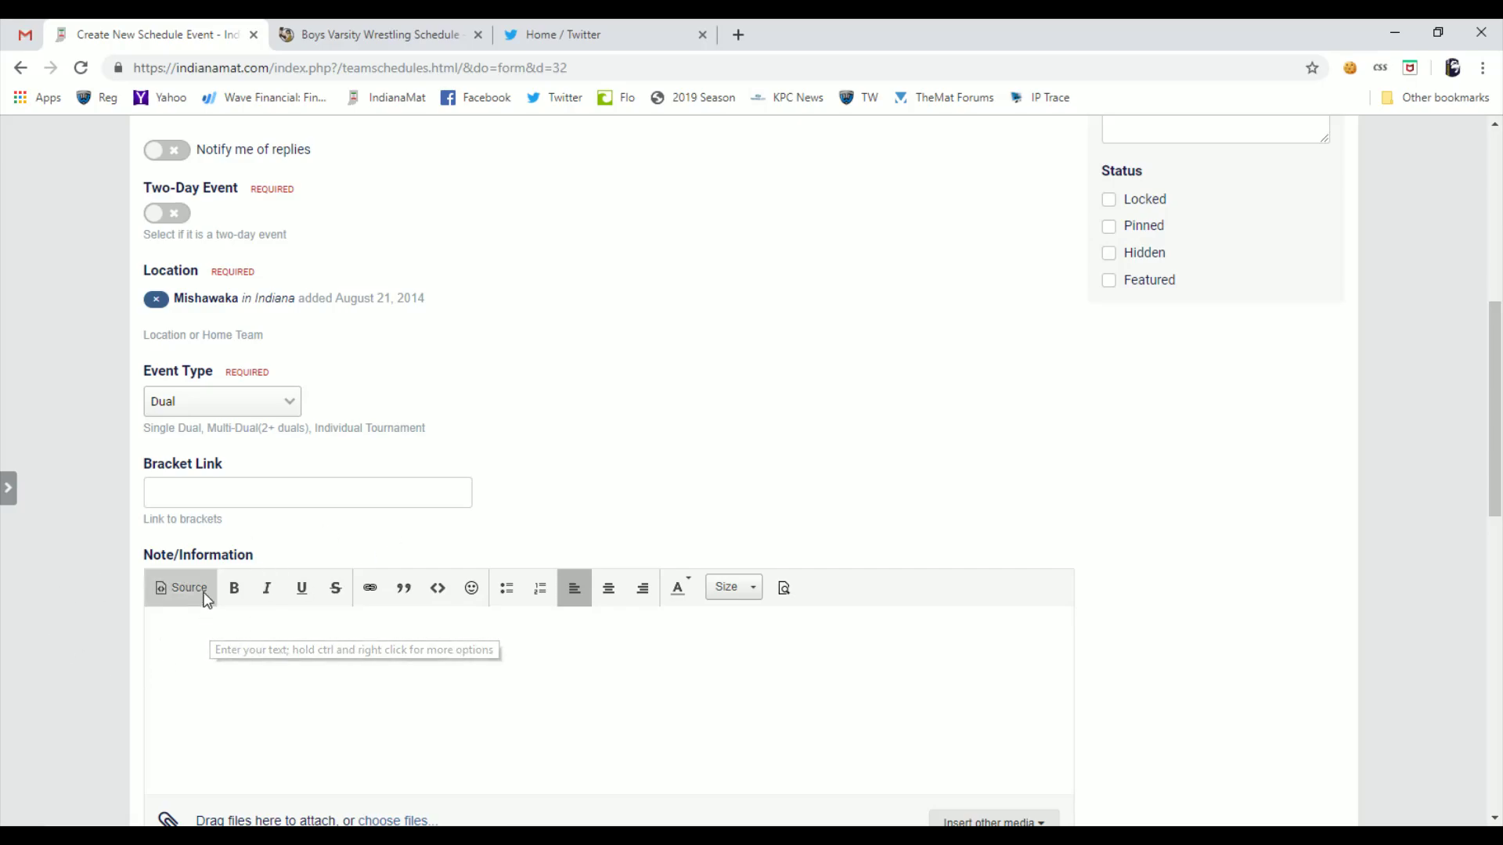
Set Schedule Points to 1 and add South Bend Adams as the away team
left_click(227, 630)
scroll(318, 637, "down", 2)
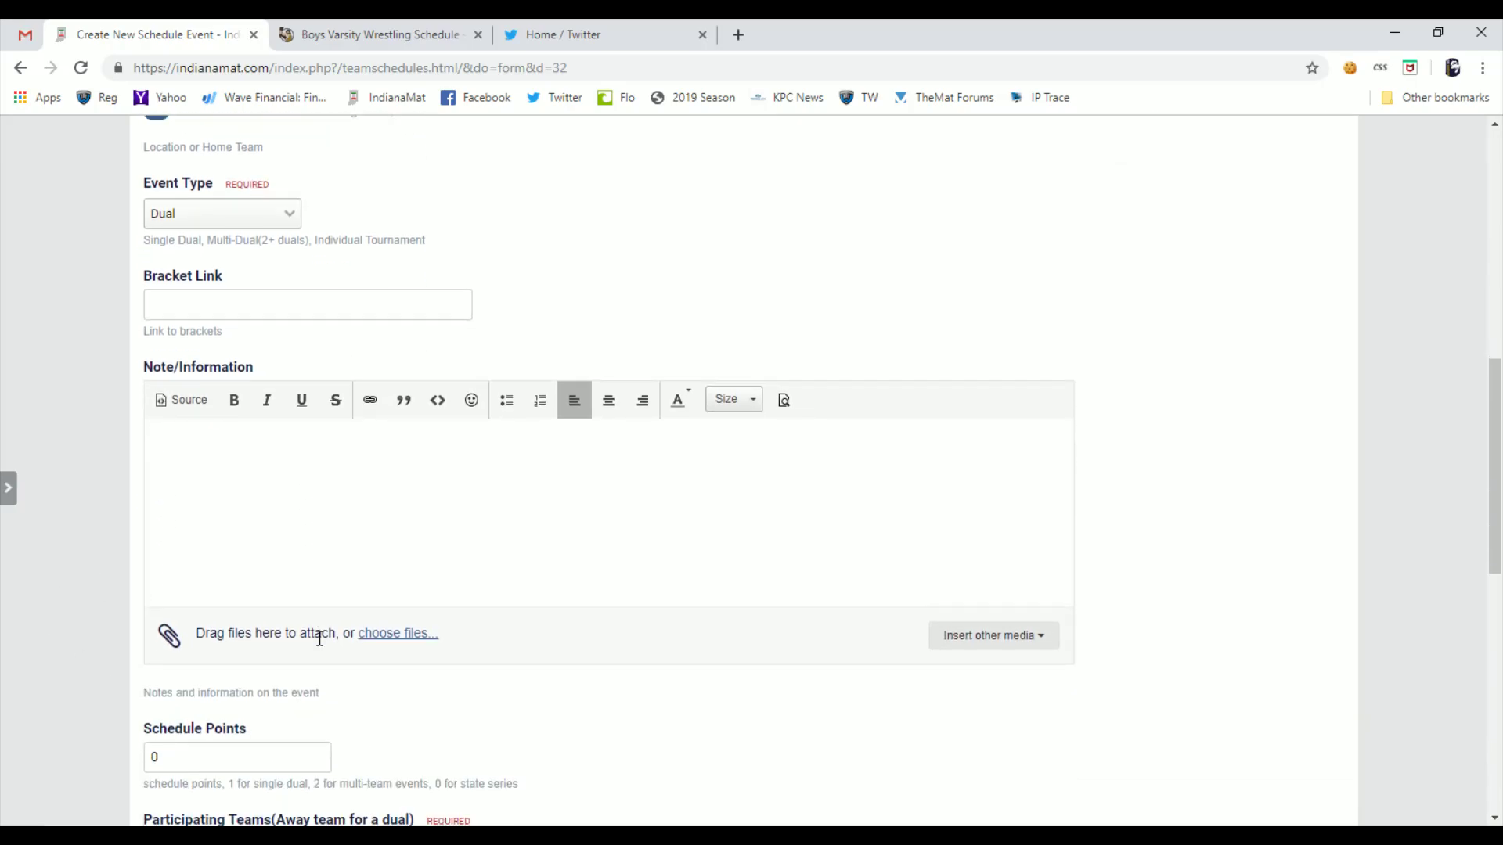
scroll(318, 638, "down", 1)
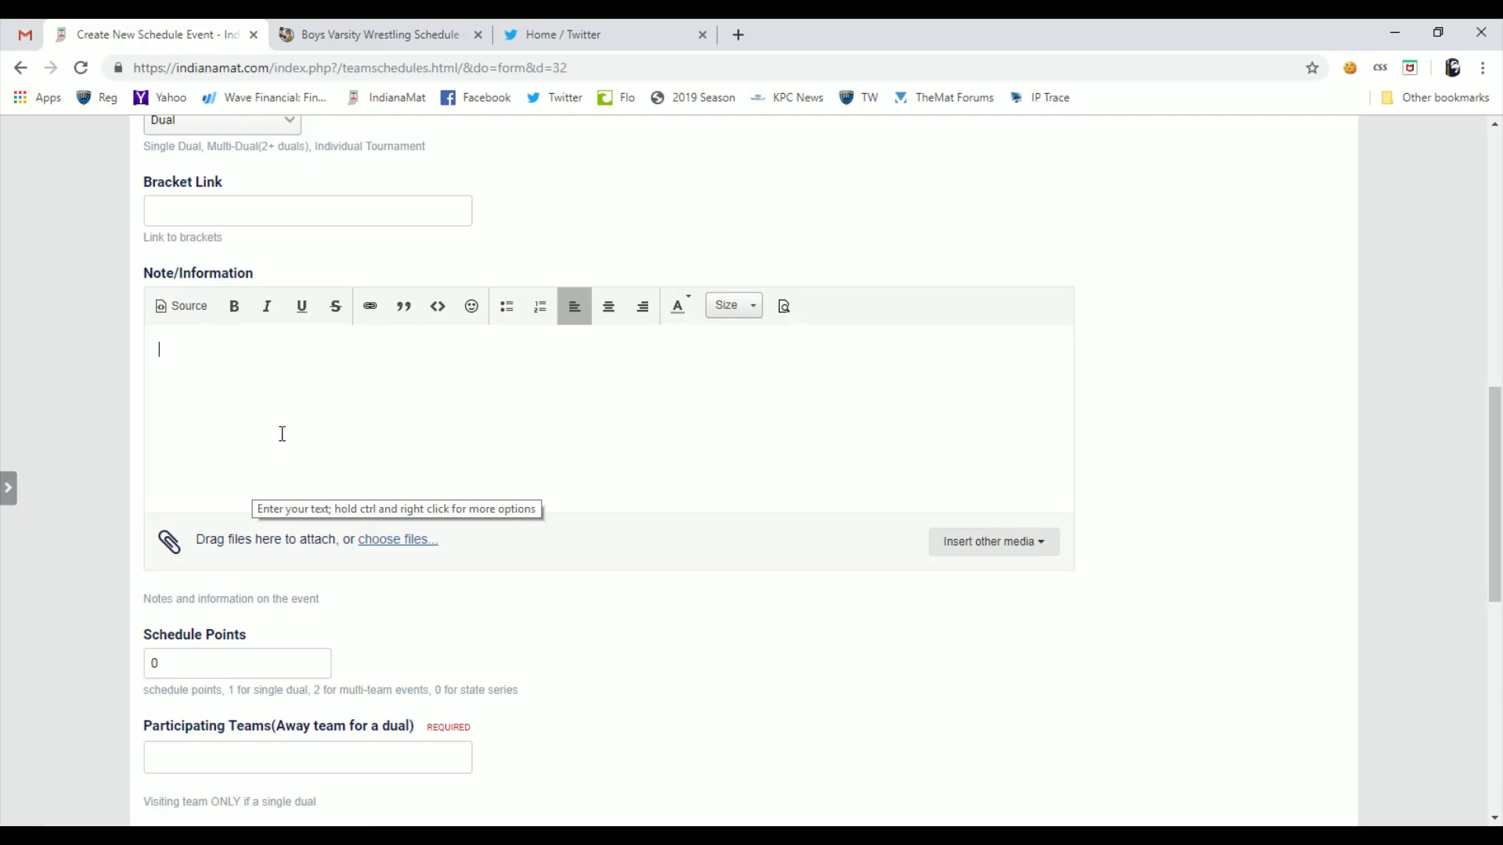
scroll(283, 433, "down", 1)
left_click(254, 564)
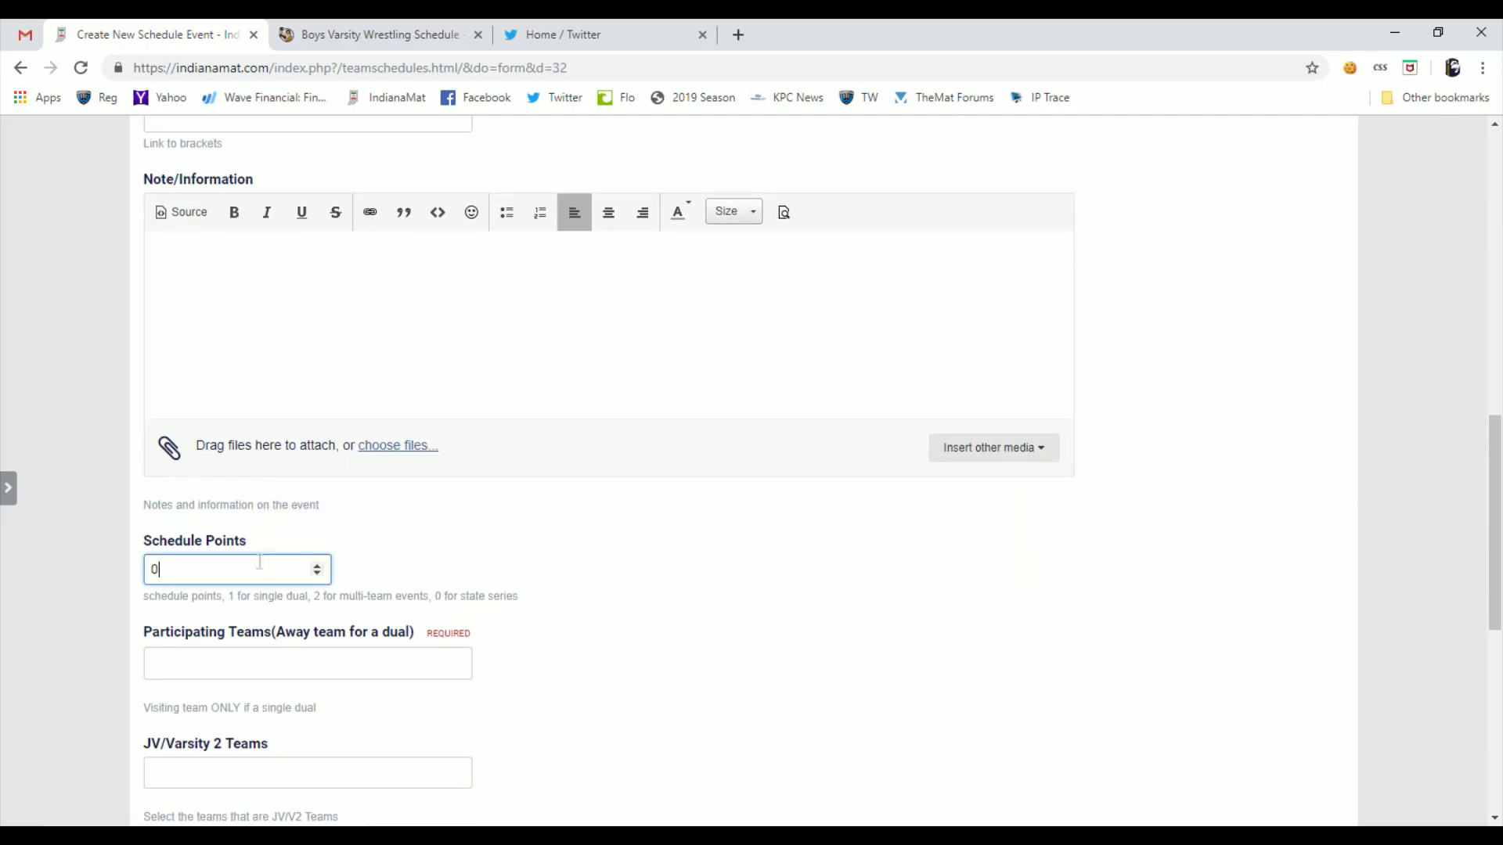
left_click(315, 565)
left_click(256, 666)
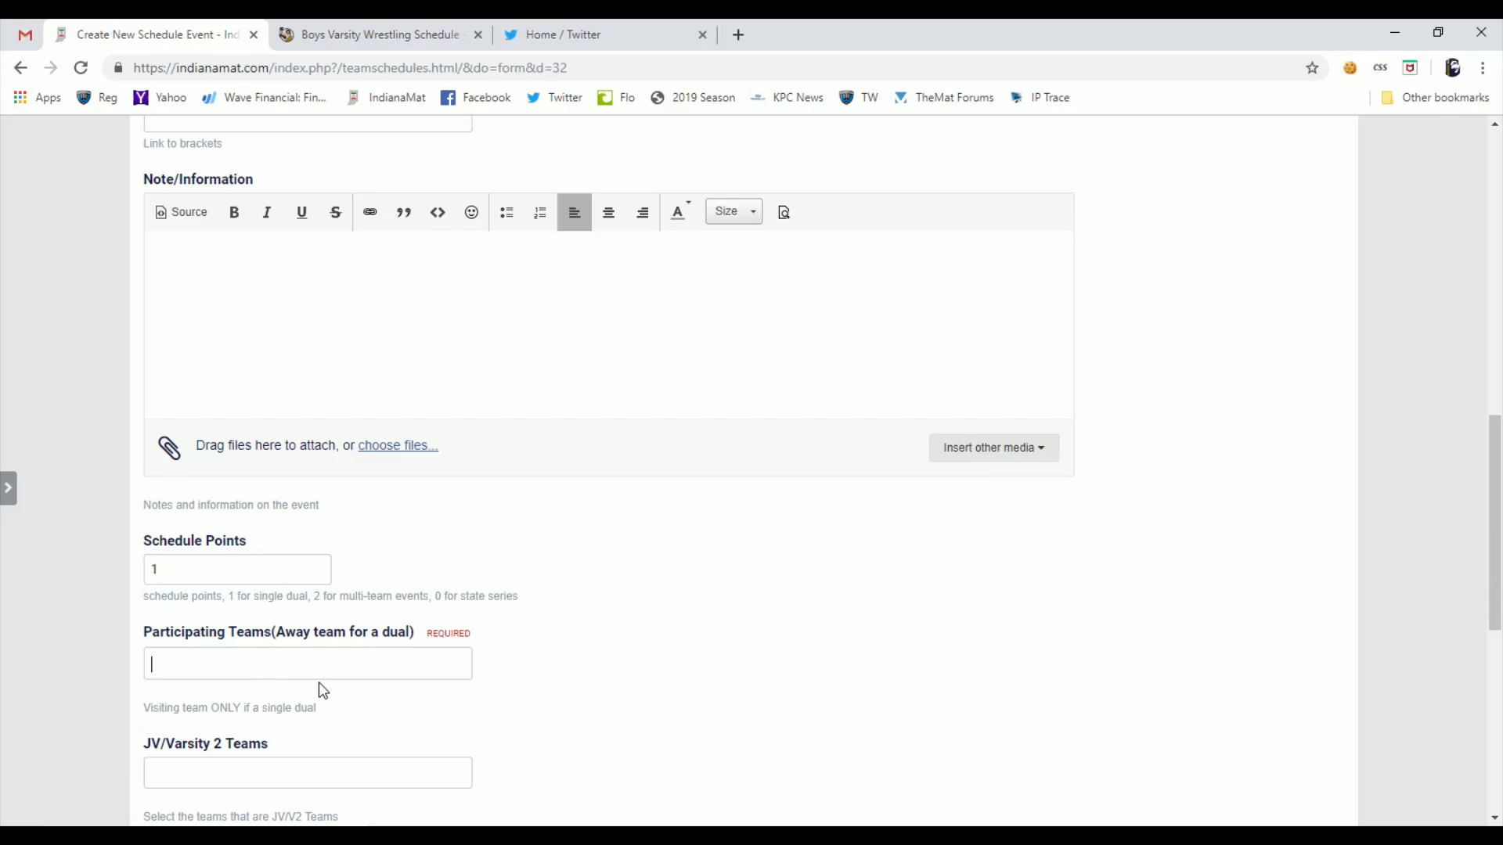
type("south bend")
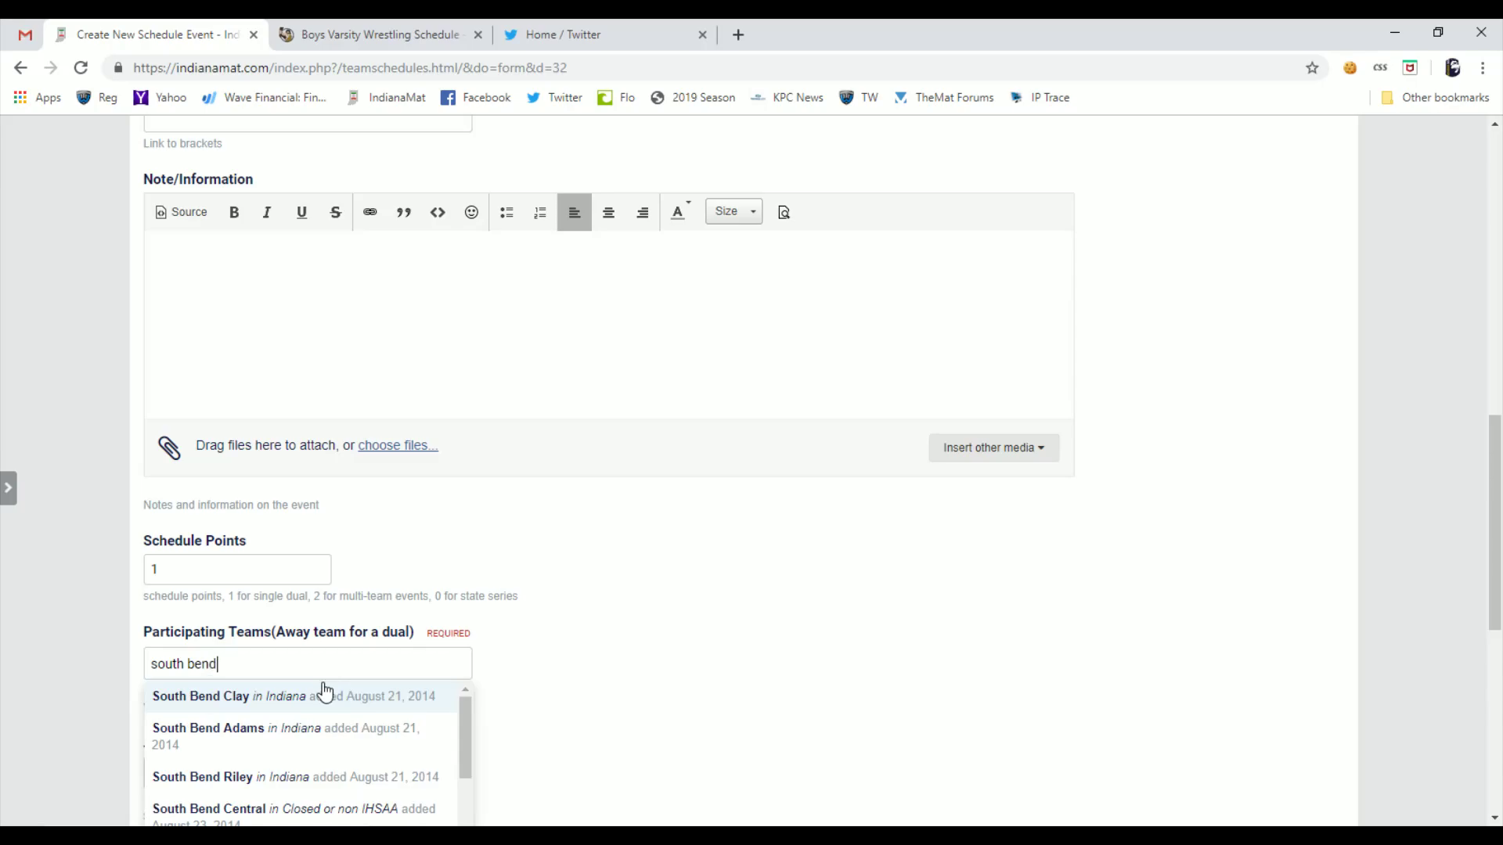
left_click(279, 742)
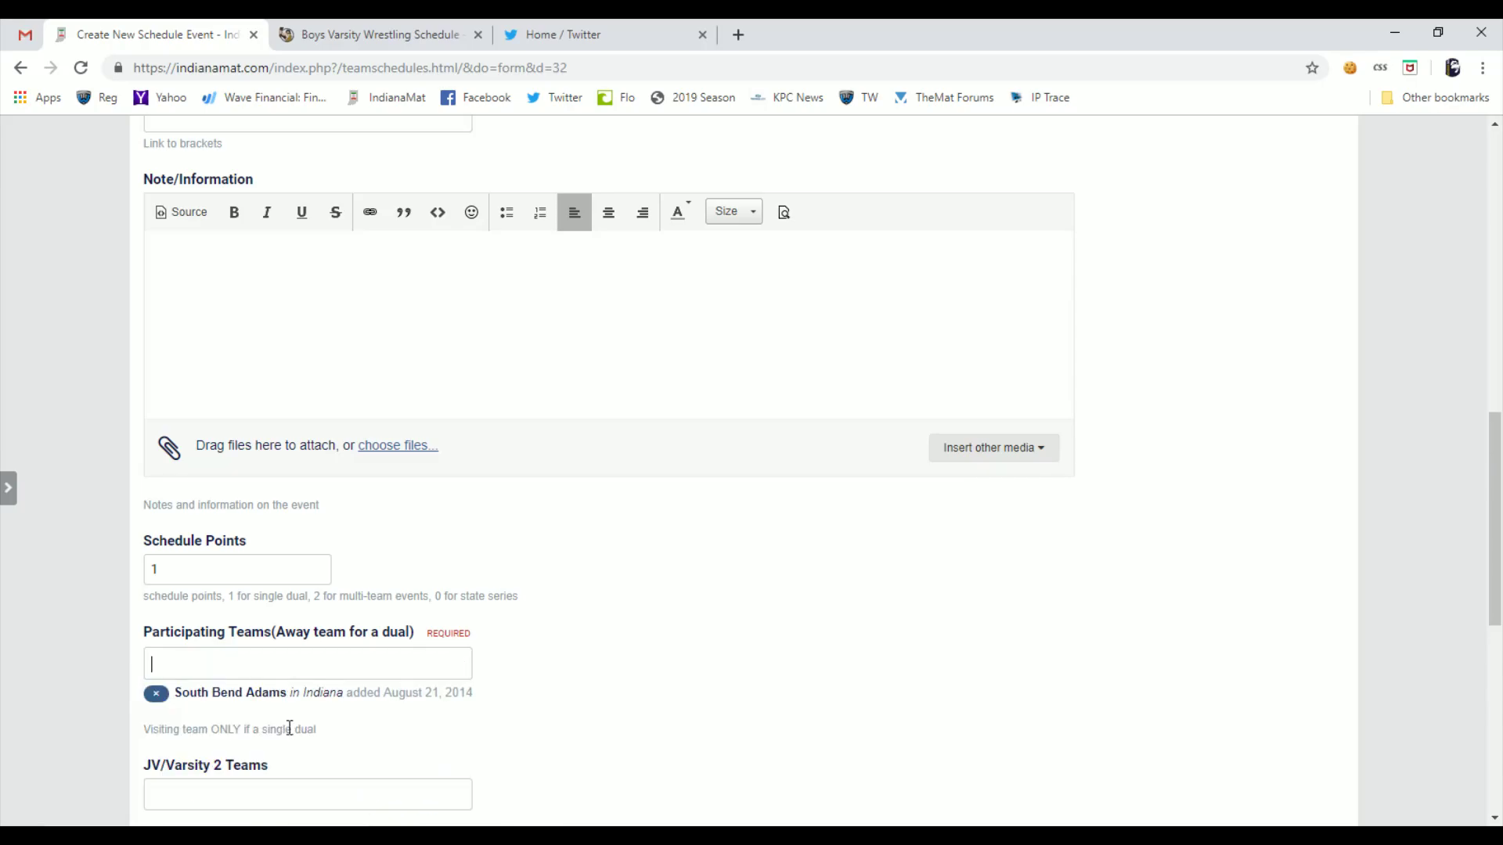
scroll(351, 644, "down", 1)
scroll(342, 650, "down", 1)
scroll(429, 603, "up", 4)
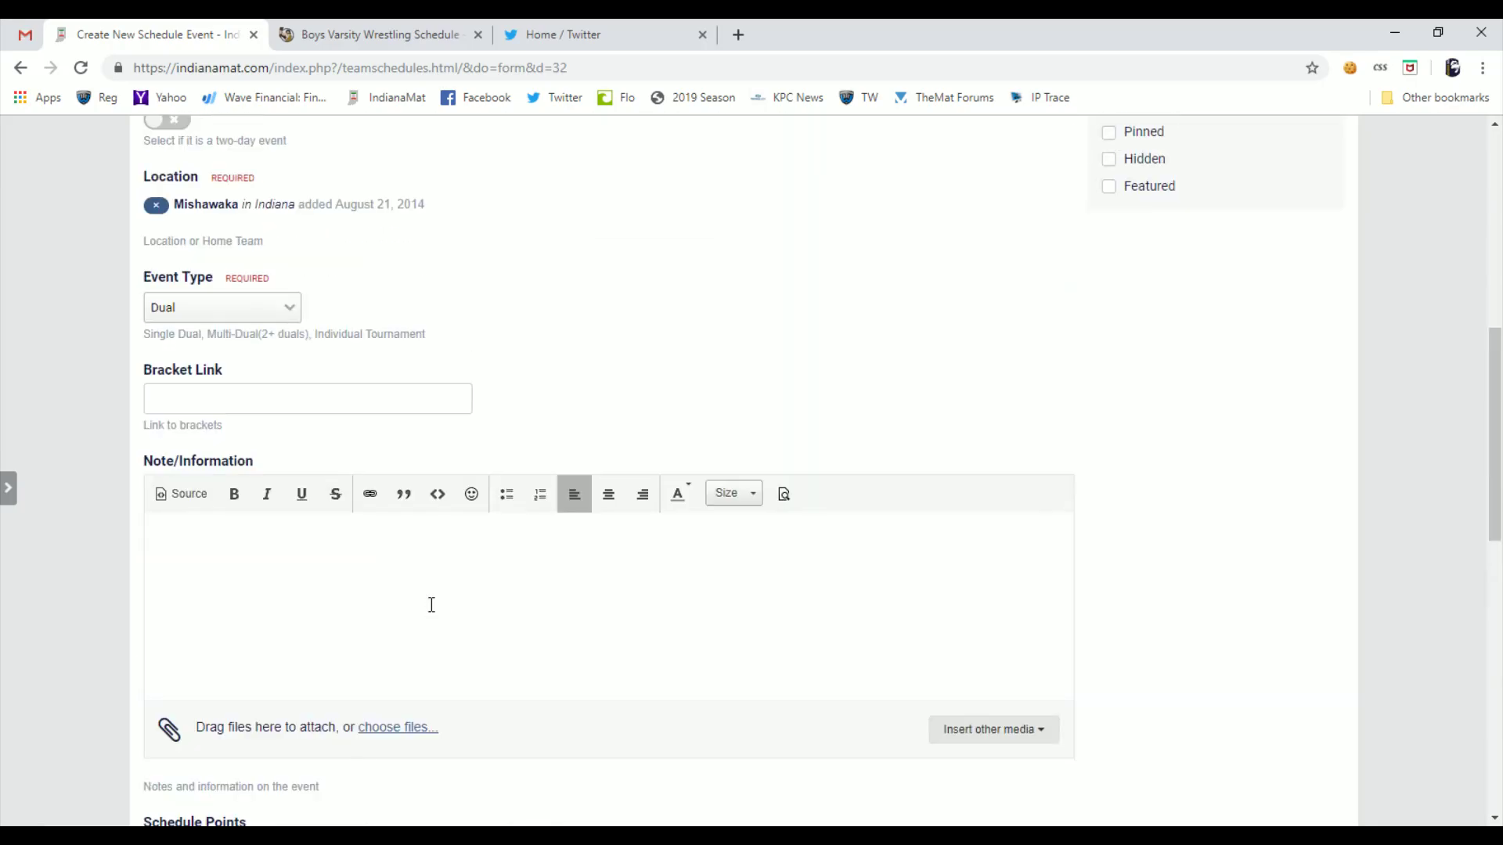
scroll(426, 611, "up", 4)
scroll(427, 611, "down", 3)
scroll(727, 690, "down", 3)
scroll(727, 690, "down", 2)
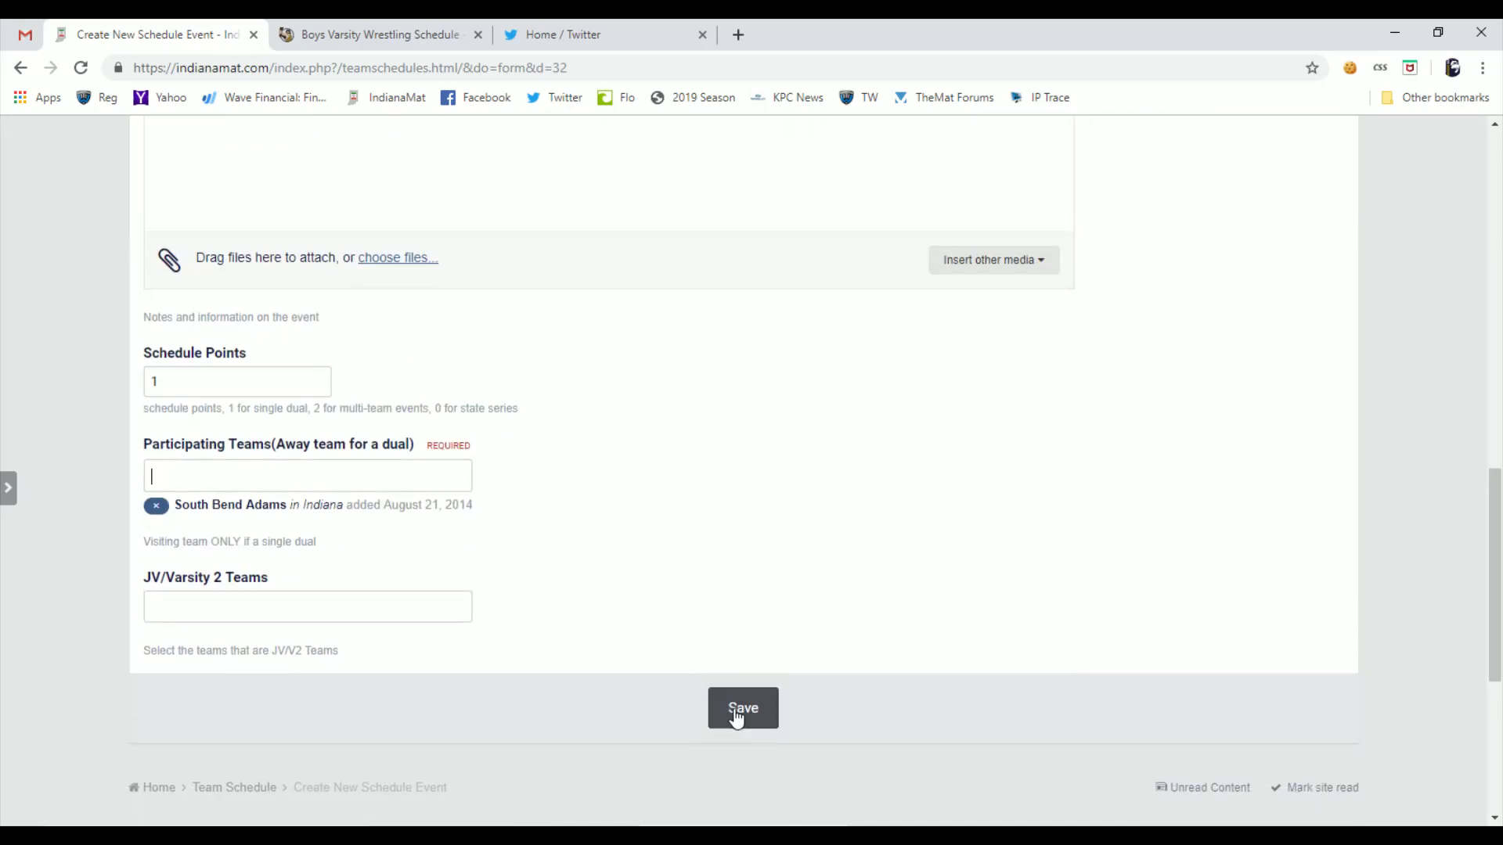
Save the dual and check the Mishawaka and South Bend Adams team schedules
left_click(744, 708)
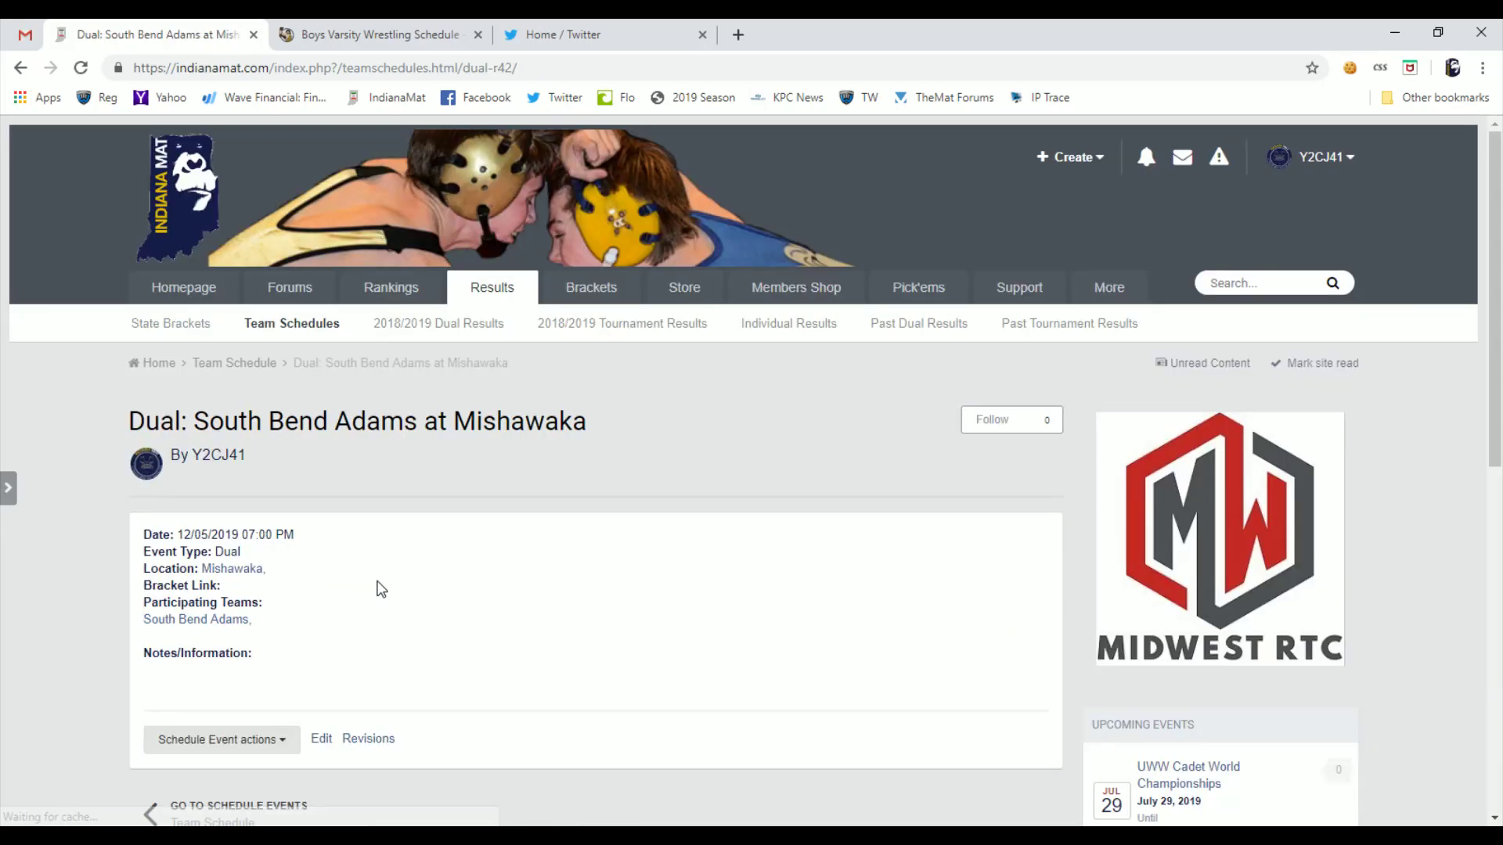
left_click(241, 574)
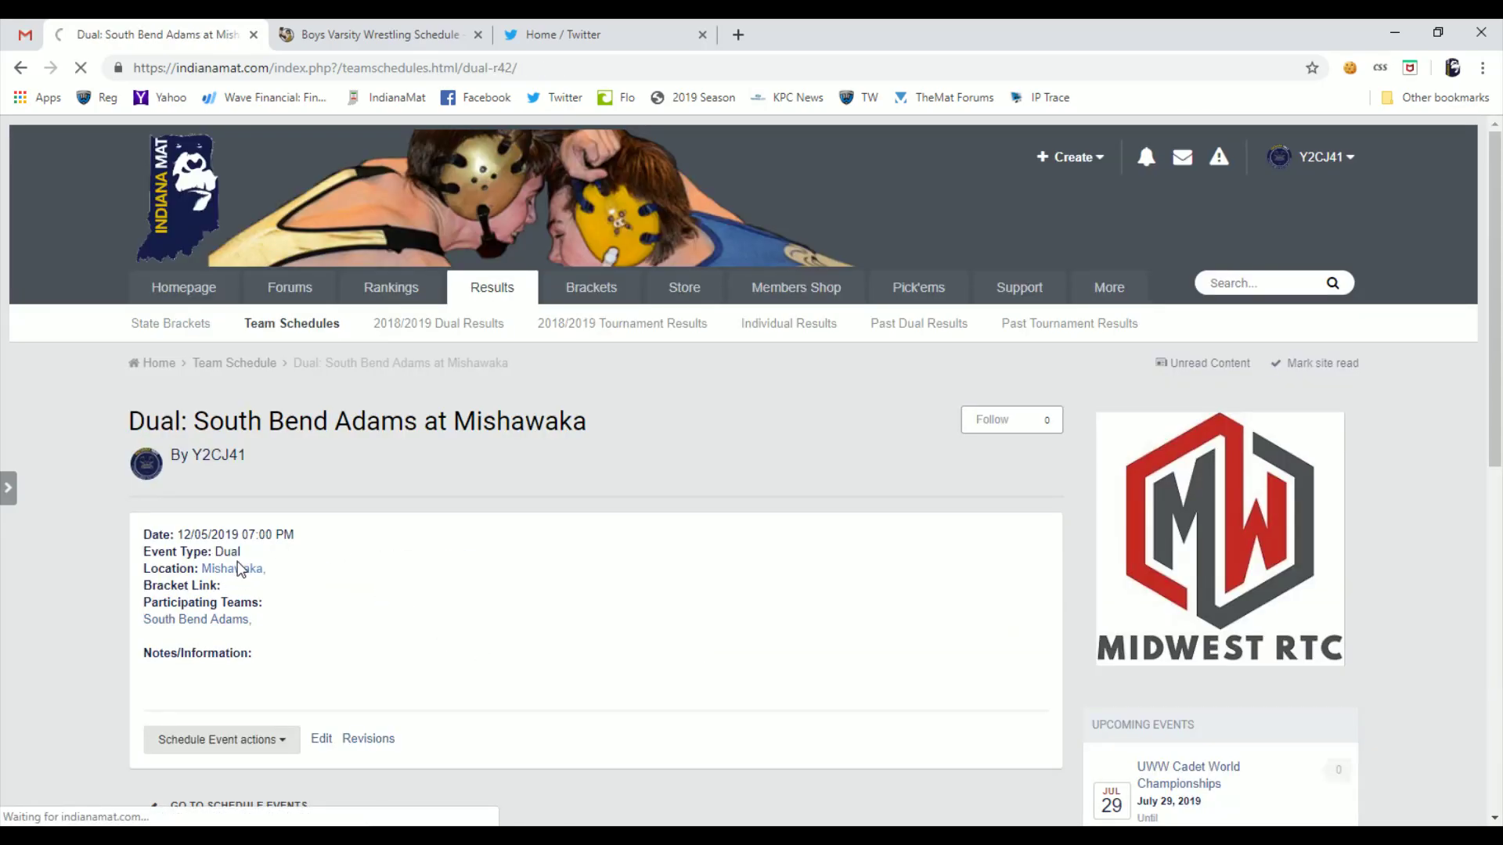
scroll(293, 574, "down", 2)
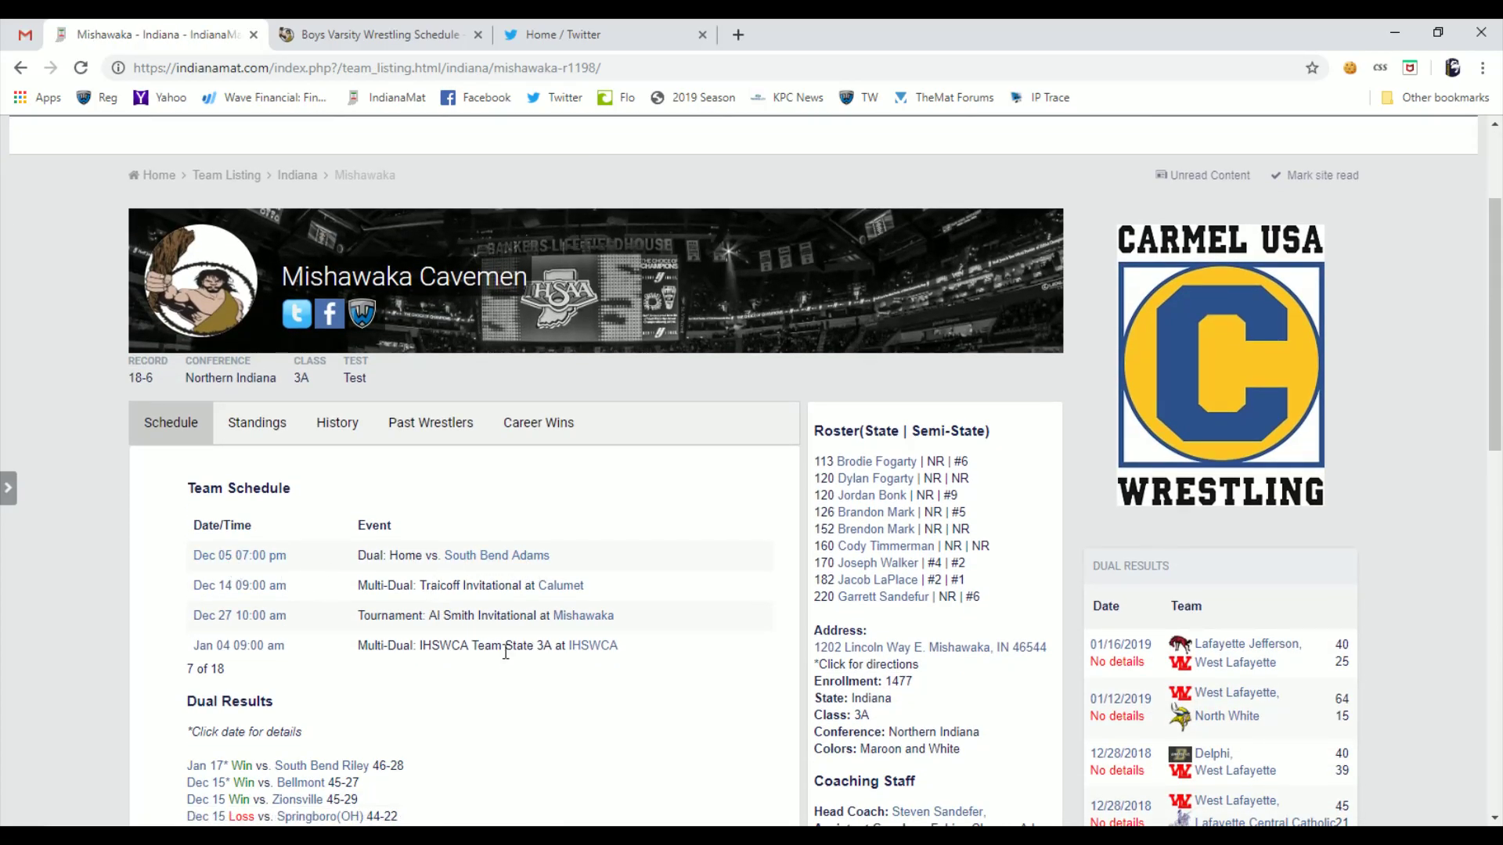
left_click(499, 558)
scroll(470, 588, "down", 3)
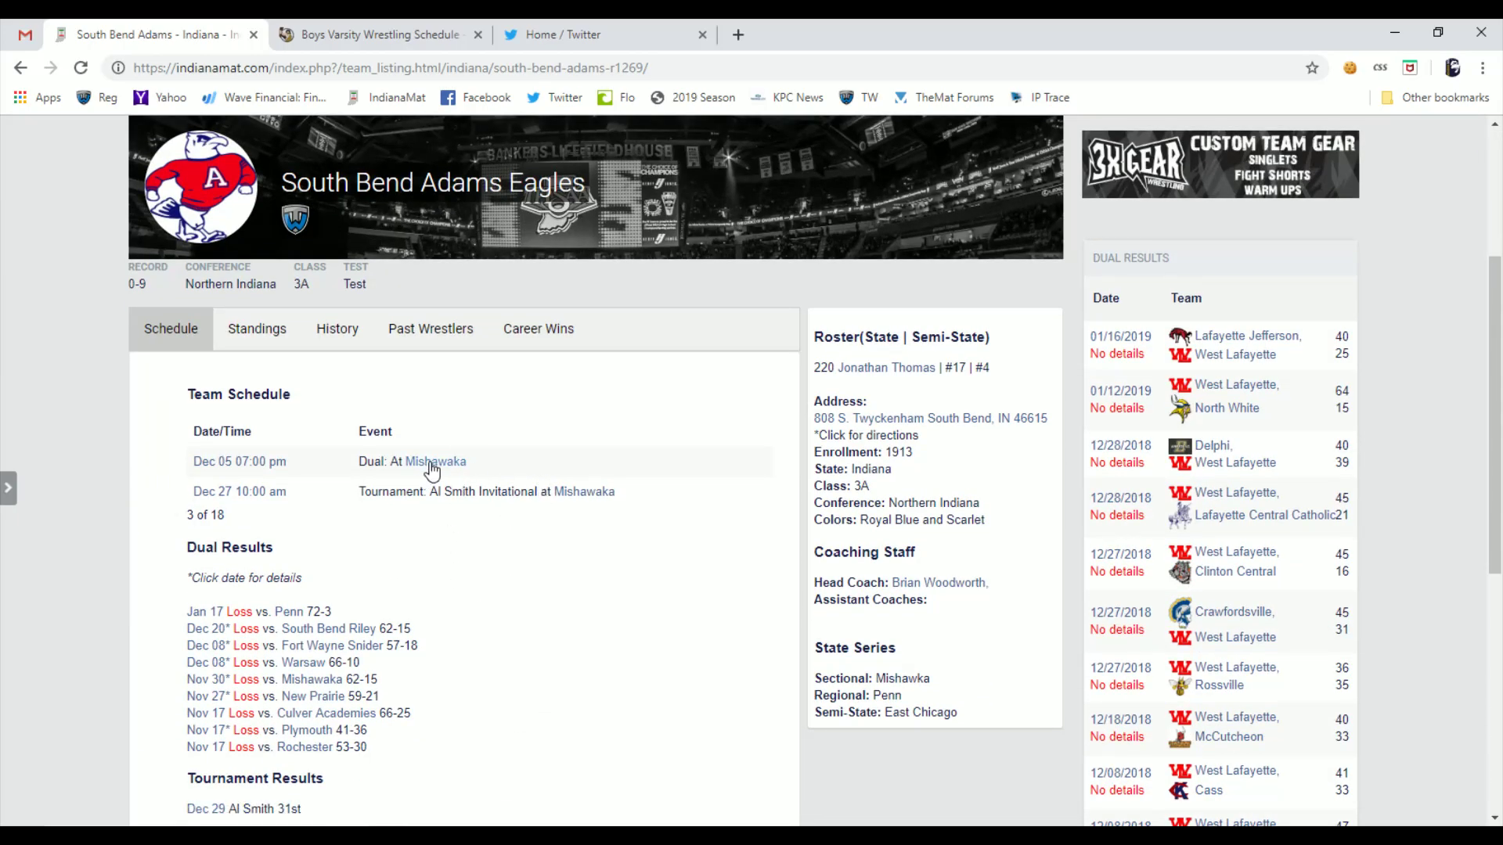
Open the Dec 05 dual event page, go back, and reach the Results menu
left_click(251, 470)
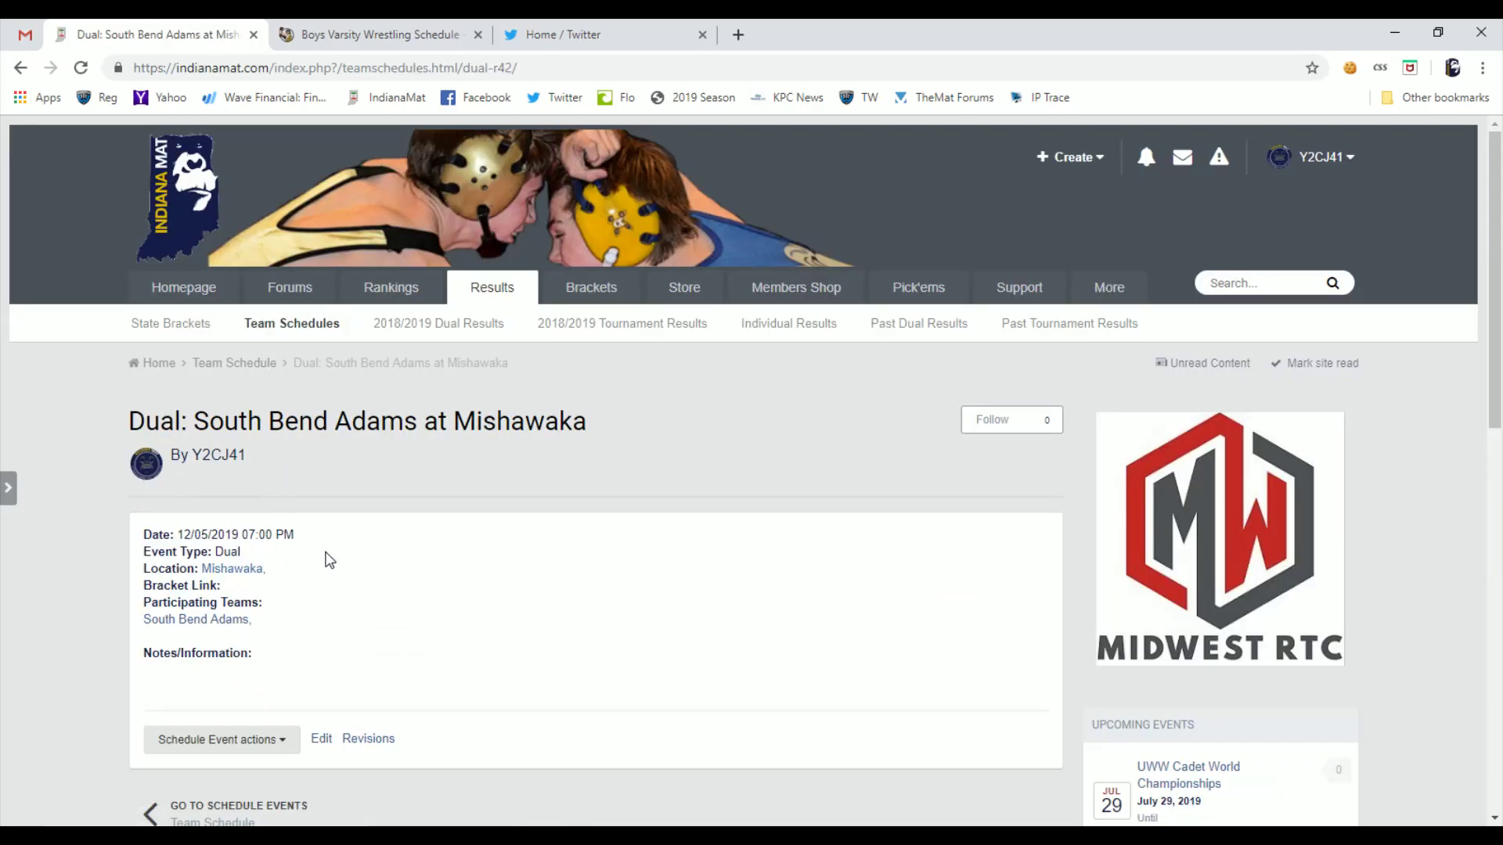
left_click(20, 67)
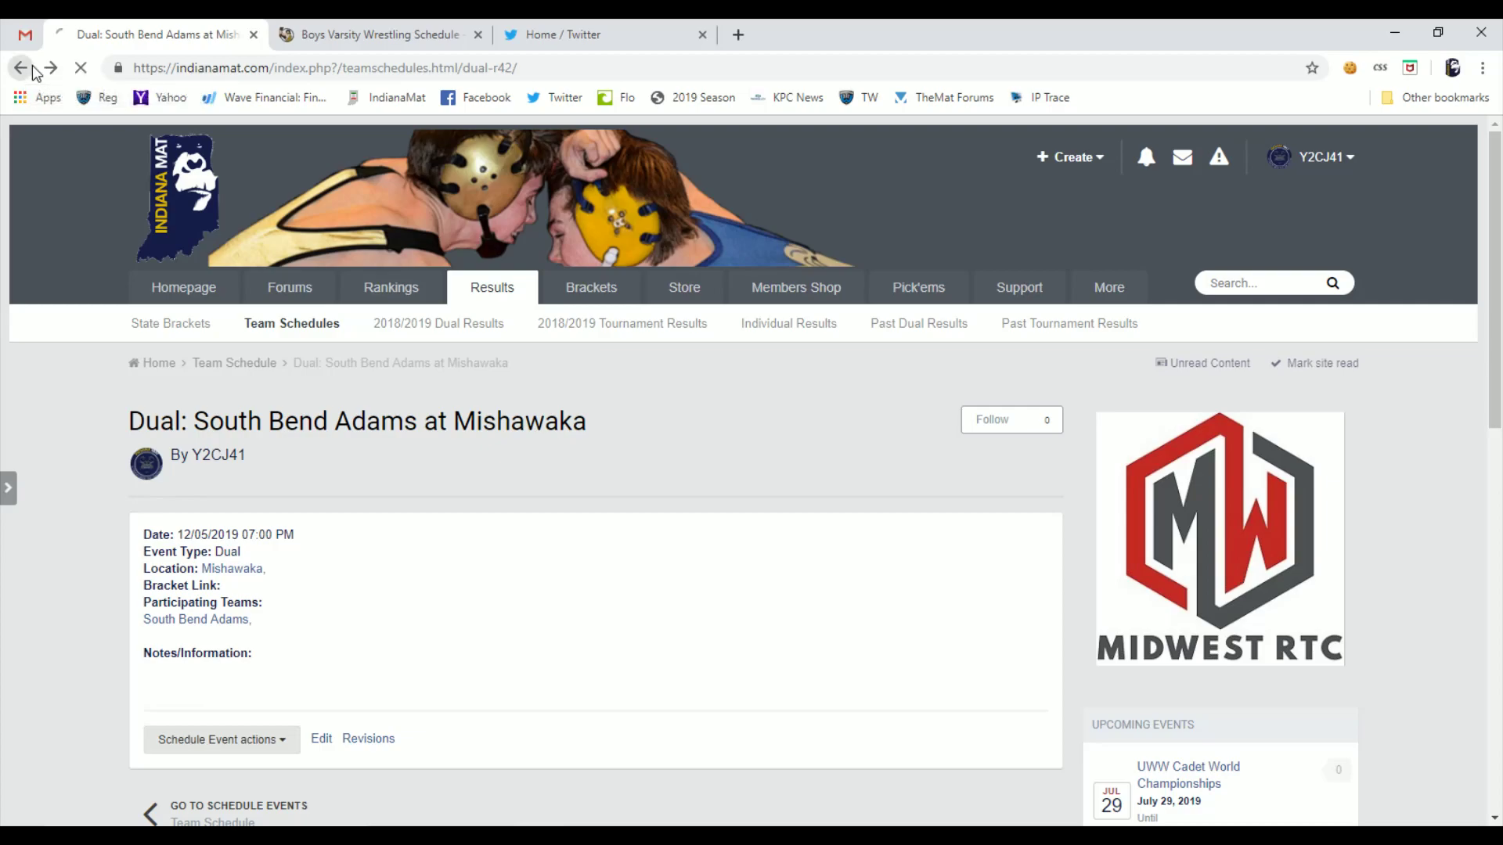
scroll(440, 271, "up", 3)
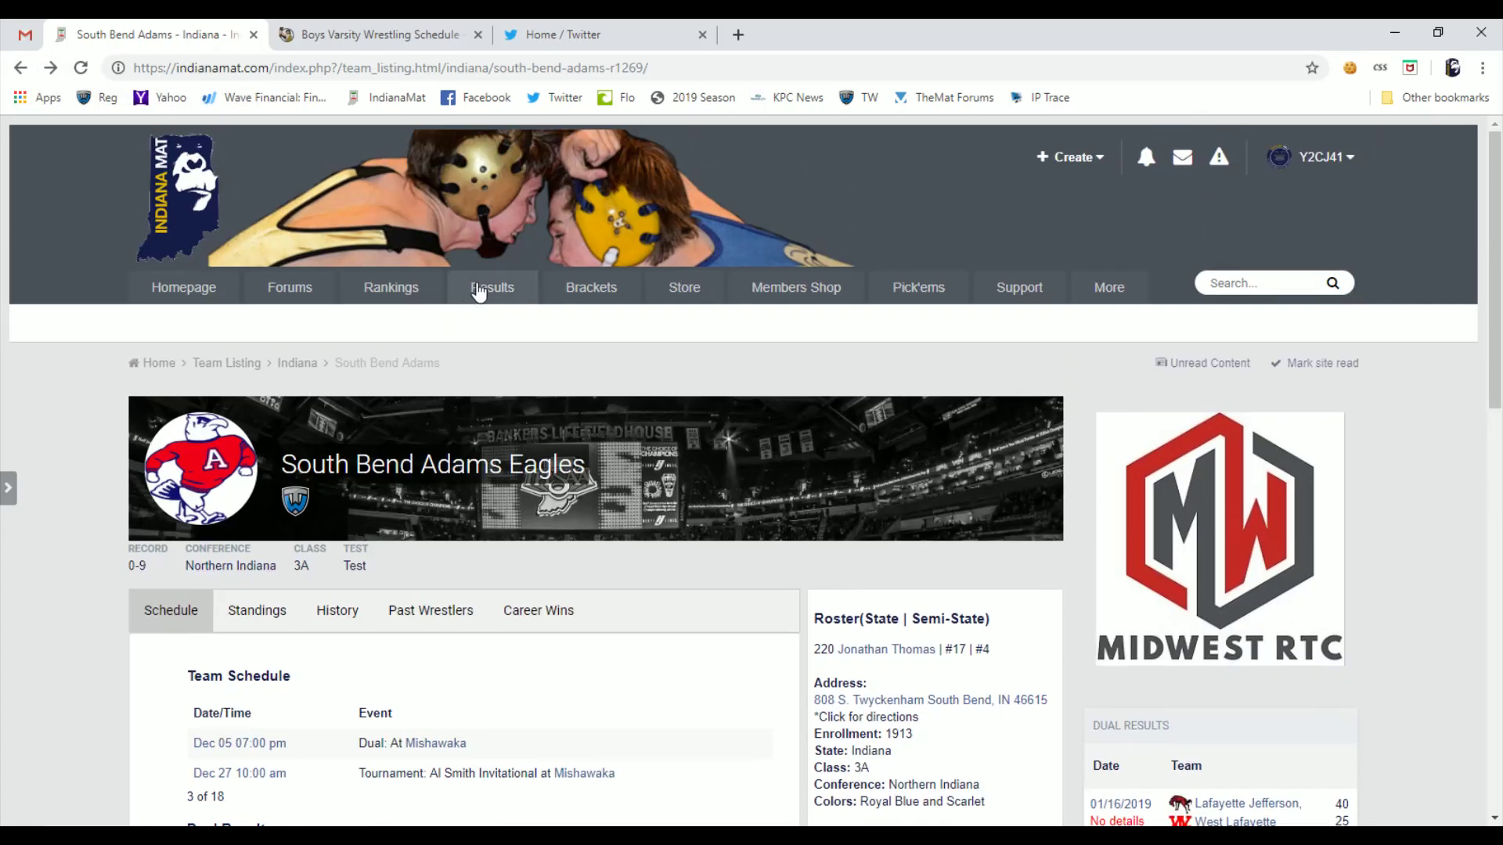
left_click(478, 291)
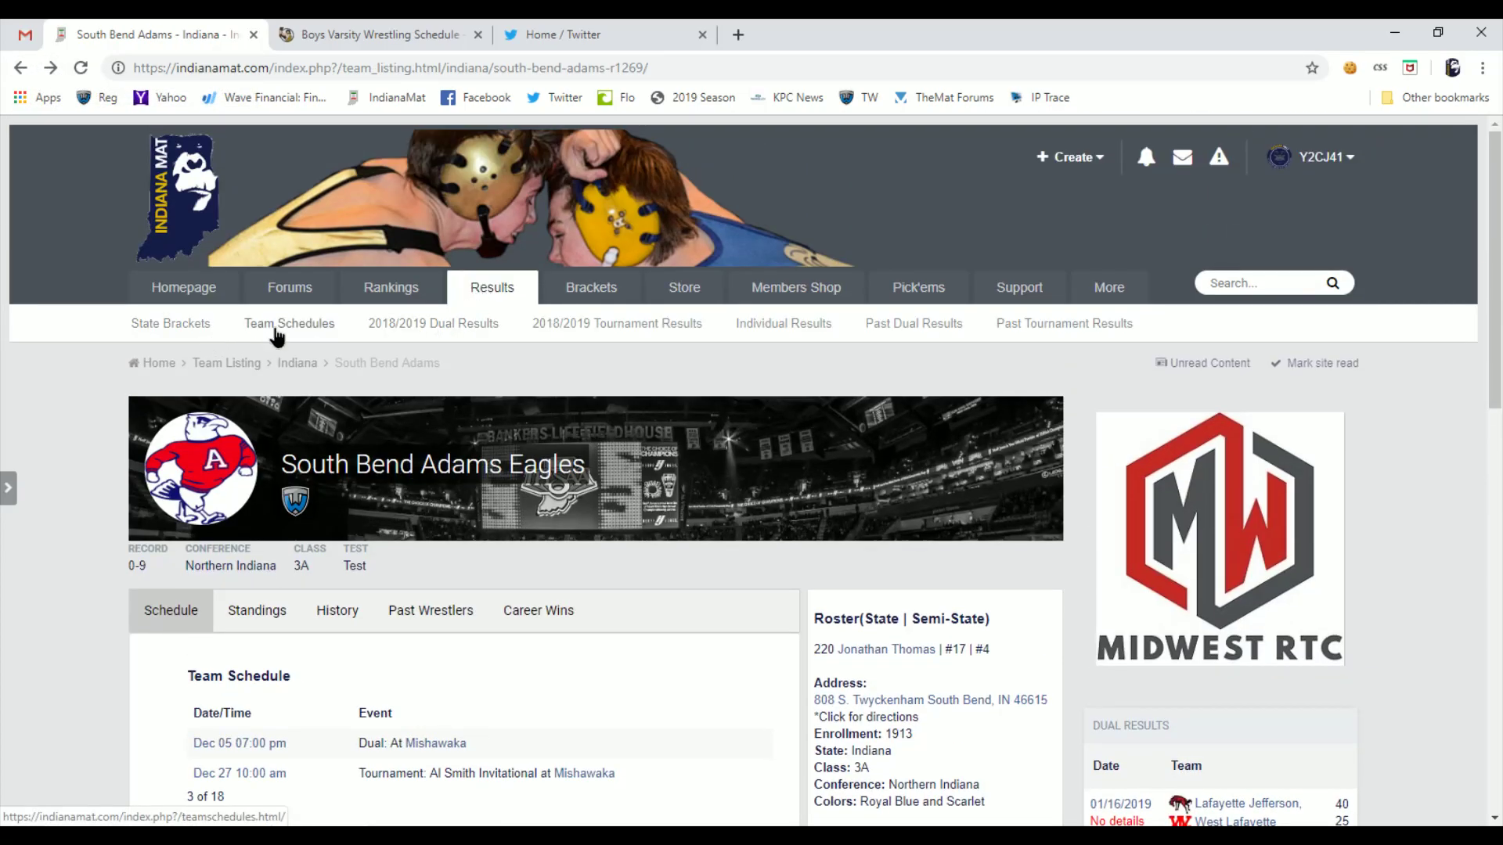
Start a new schedule event named Plymouth Invitational from Team Schedules
left_click(274, 329)
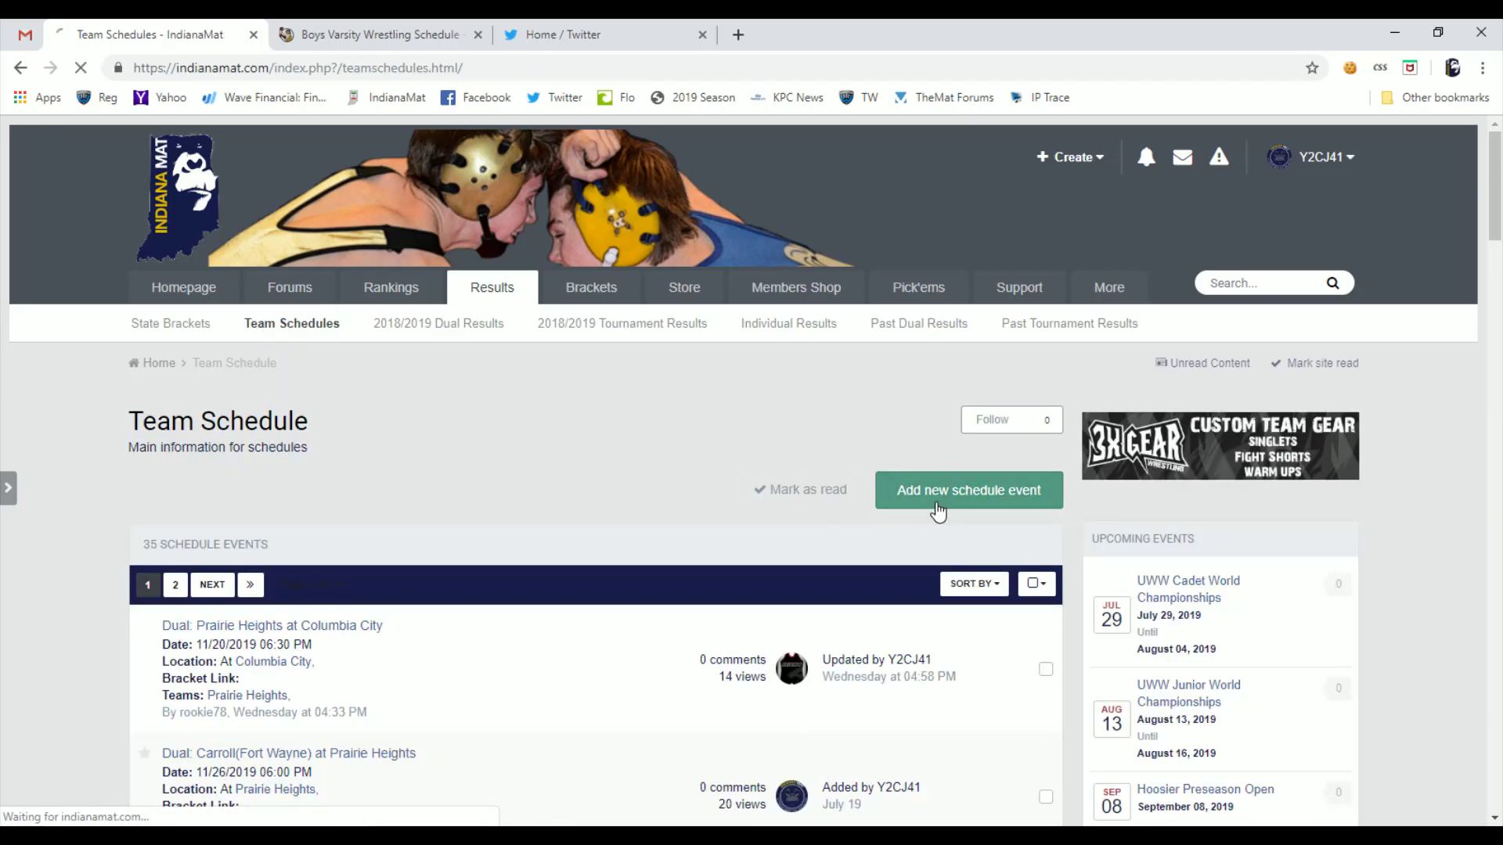
left_click(417, 564)
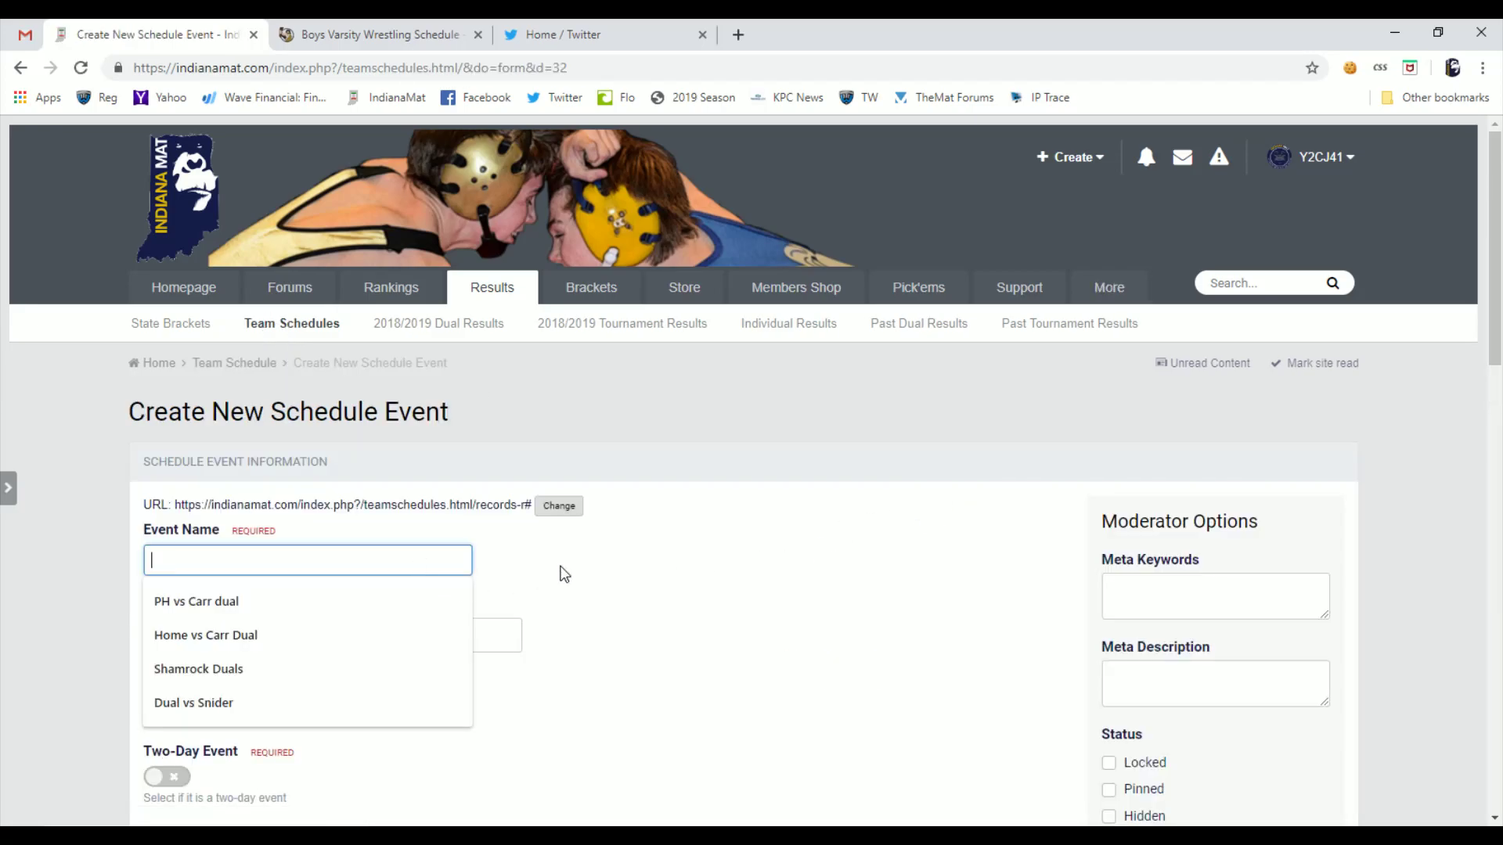
type("Plymou")
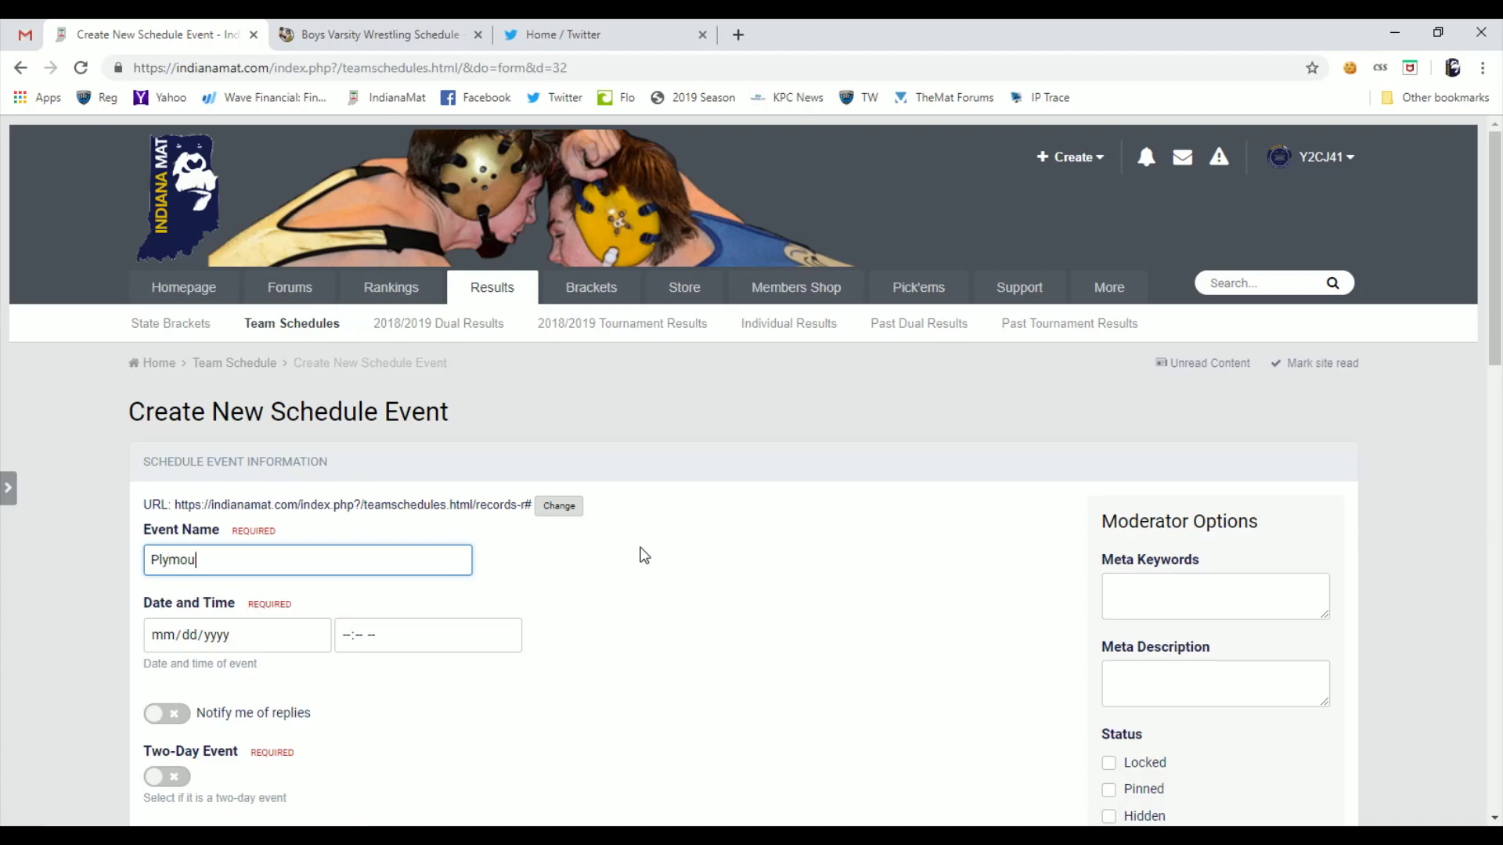
type("th Invitational")
key("Tab")
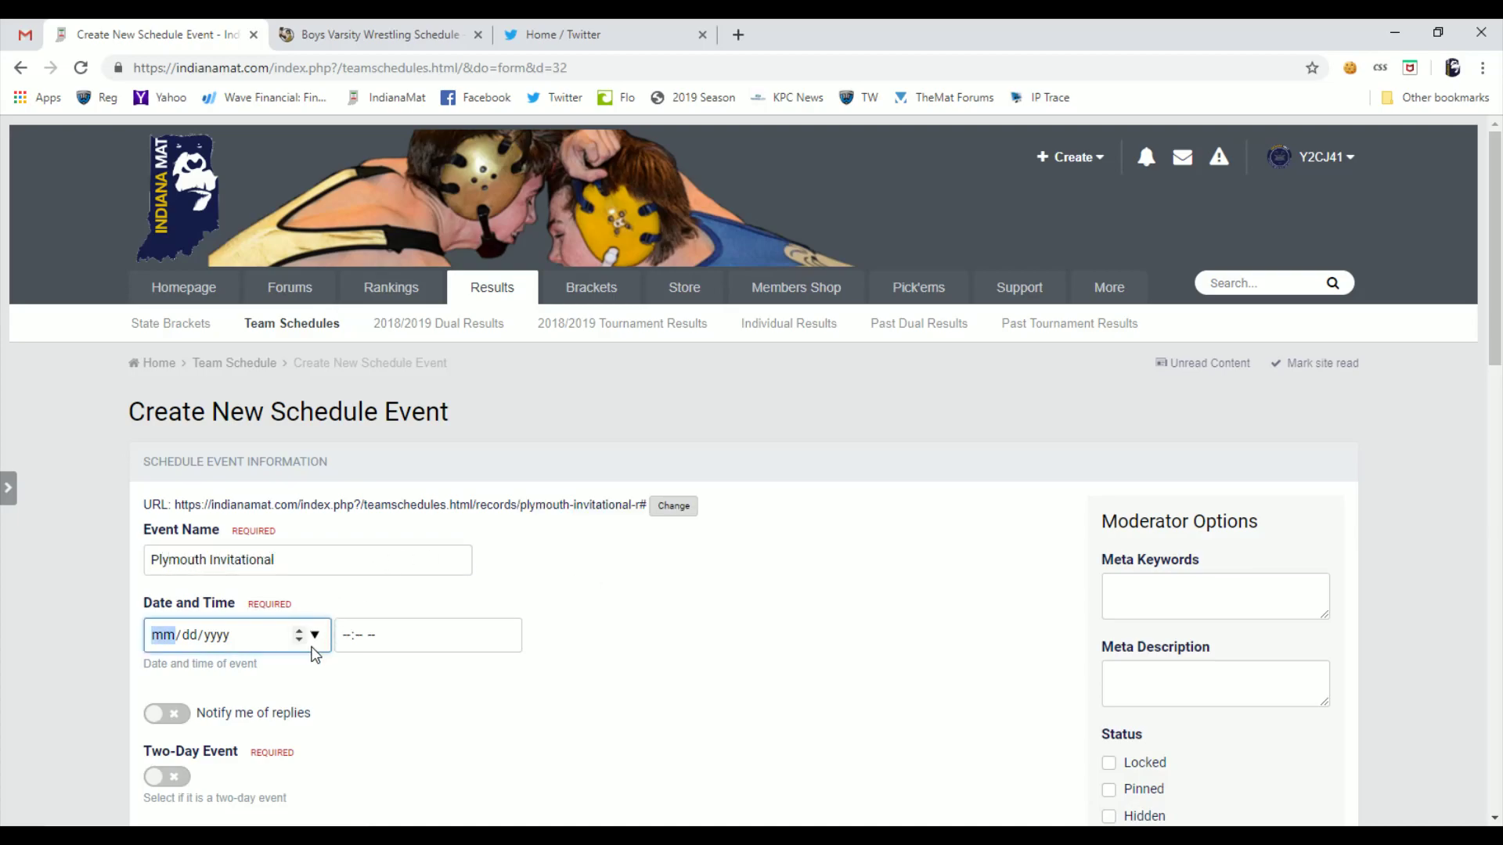
Pick 12/07/2019 from the calendar and set the start time to 09:00 AM
left_click(315, 636)
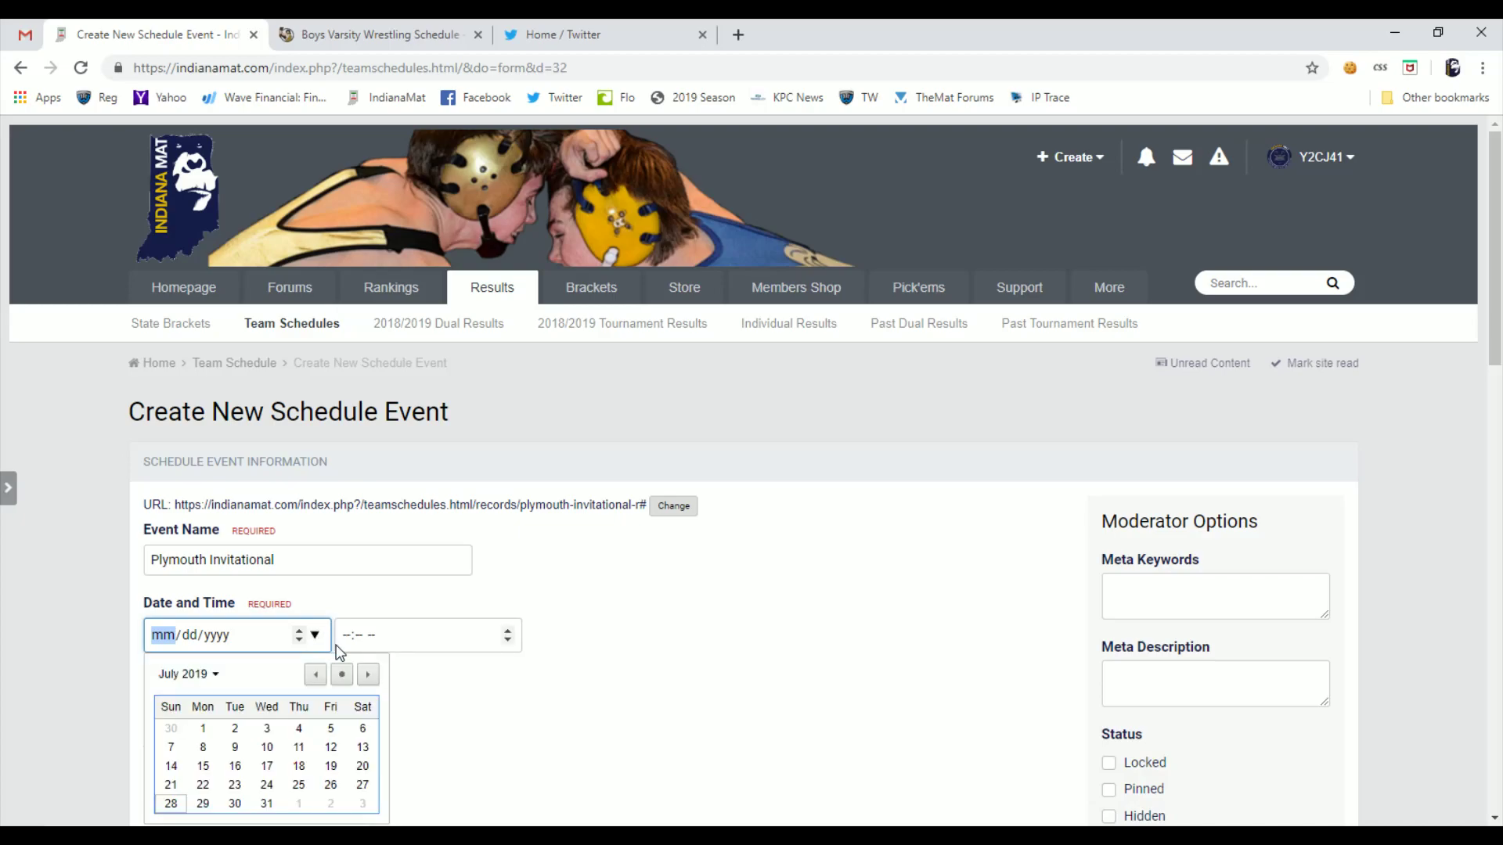
left_click(369, 675)
left_click(370, 674)
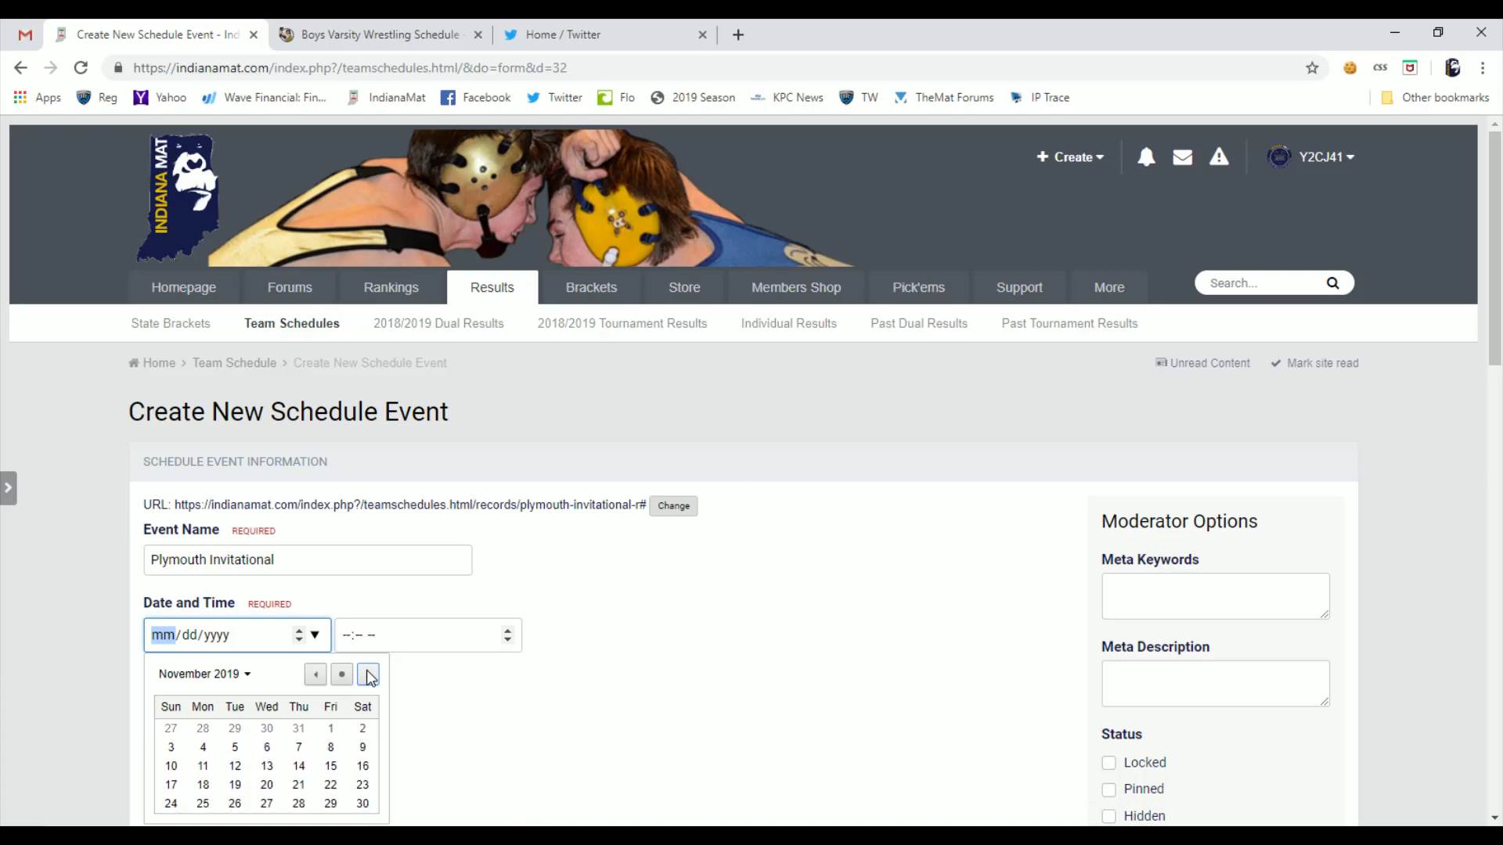
left_click(361, 729)
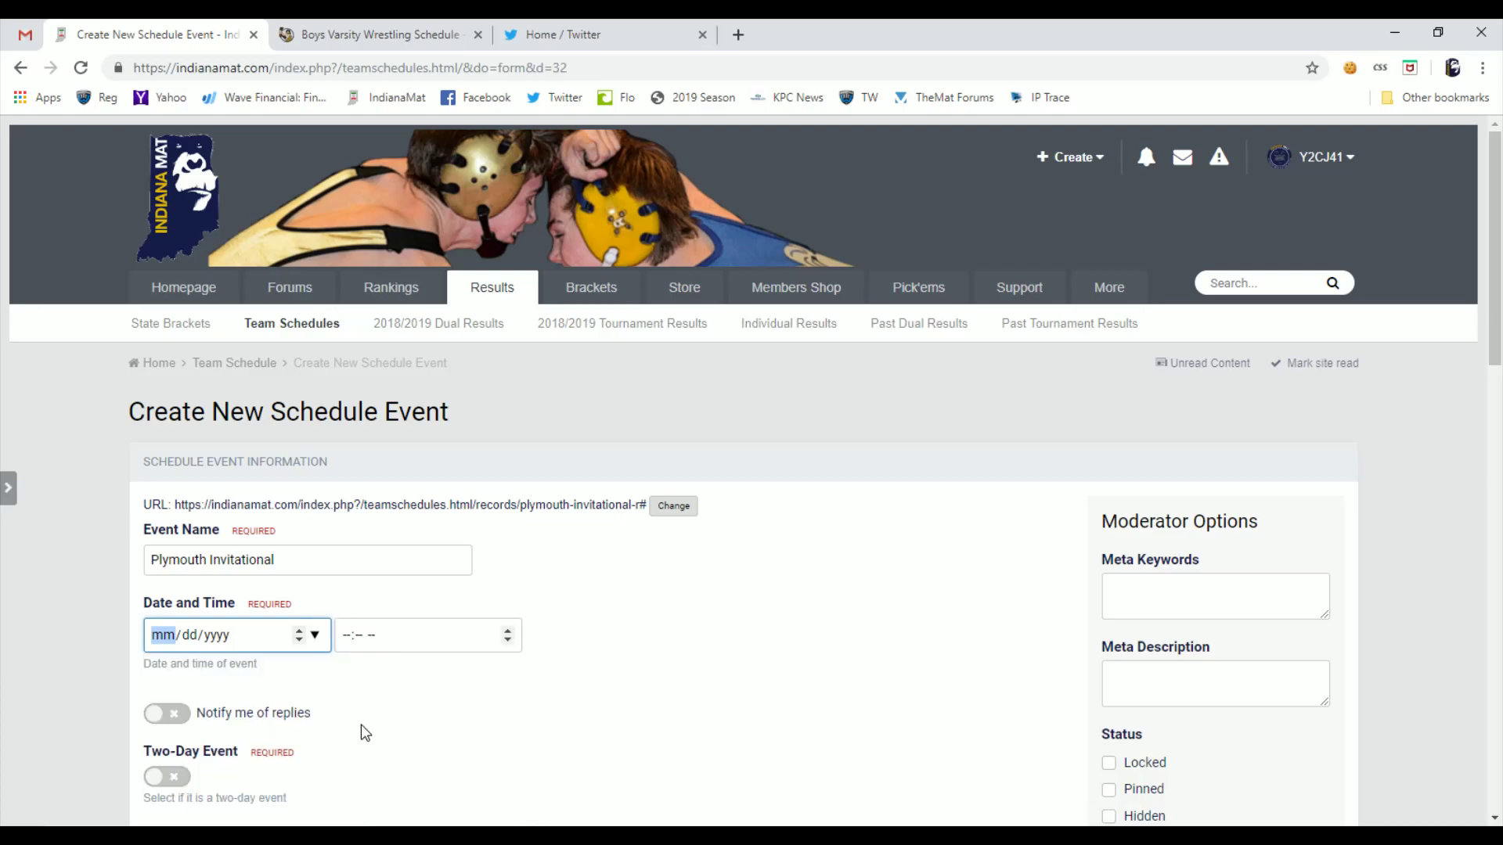
left_click(350, 637)
type("900")
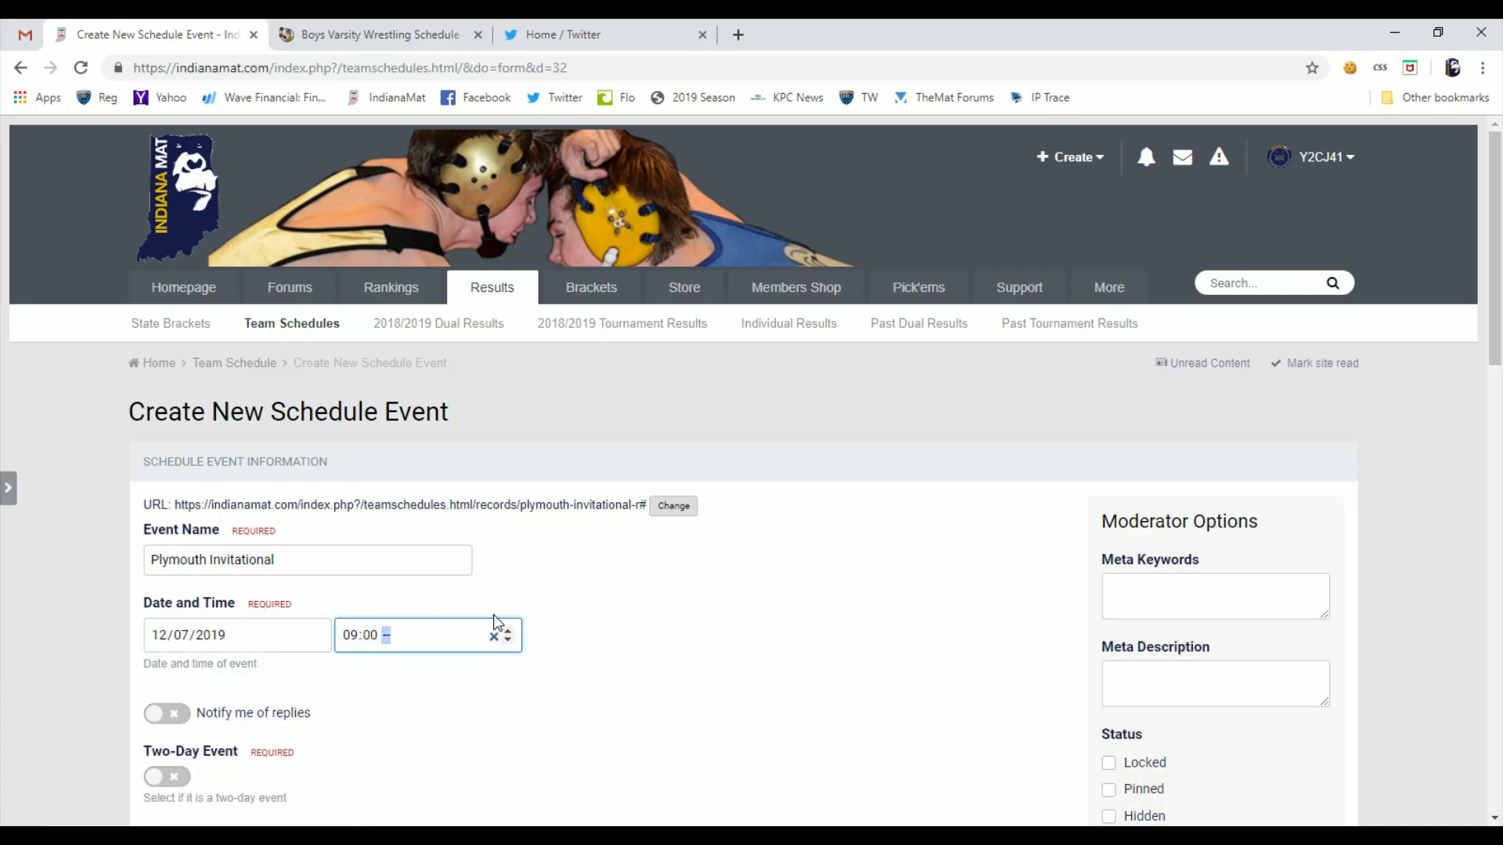
type("p")
type("a")
scroll(382, 596, "down", 2)
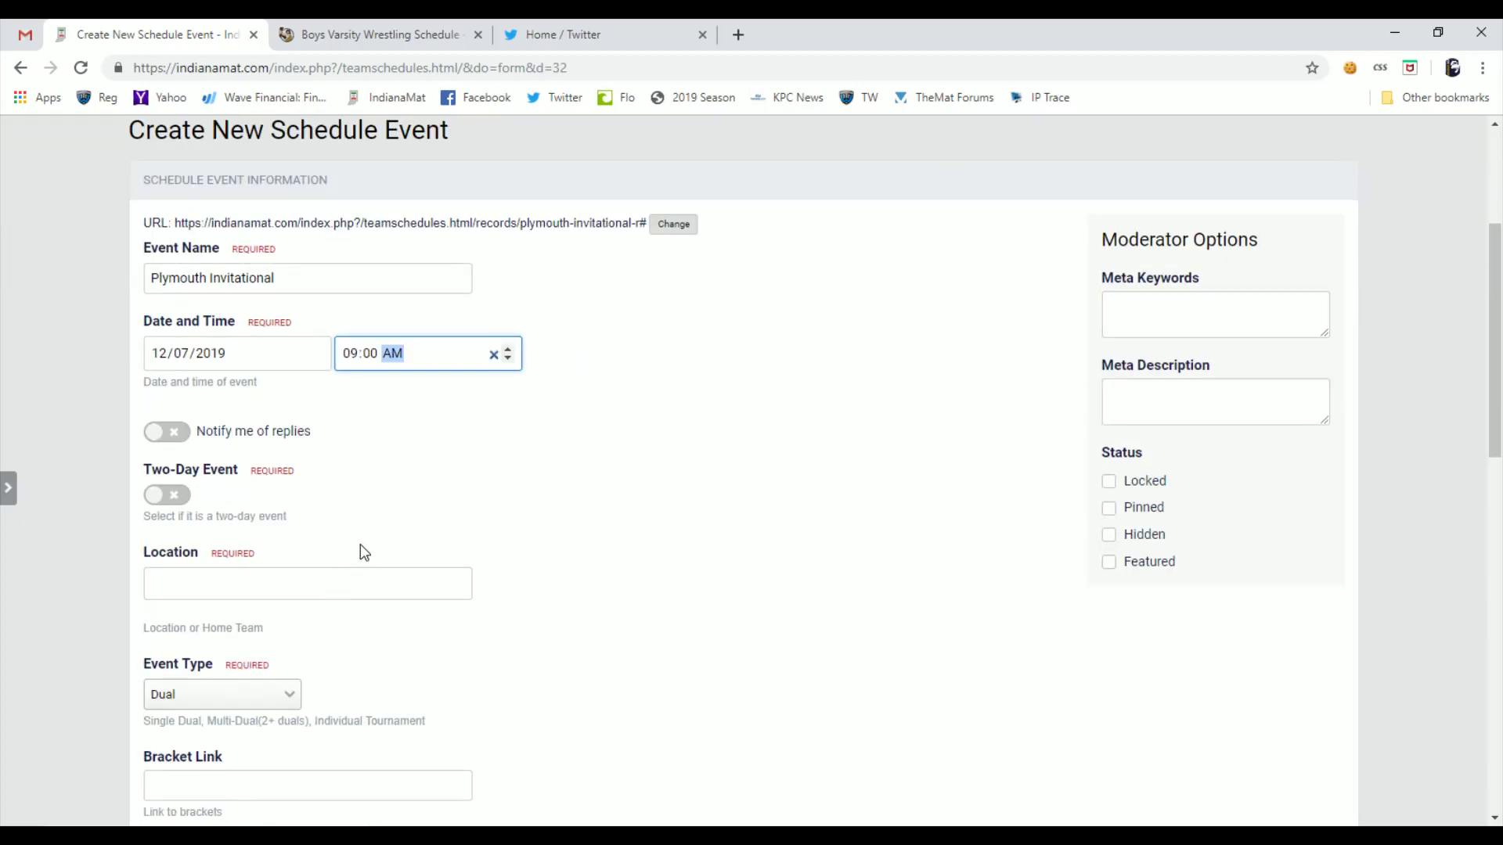
Set the location to Plymouth and event type to Multi-Dual, leaving bracket link and notes empty
left_click(261, 585)
type("lym")
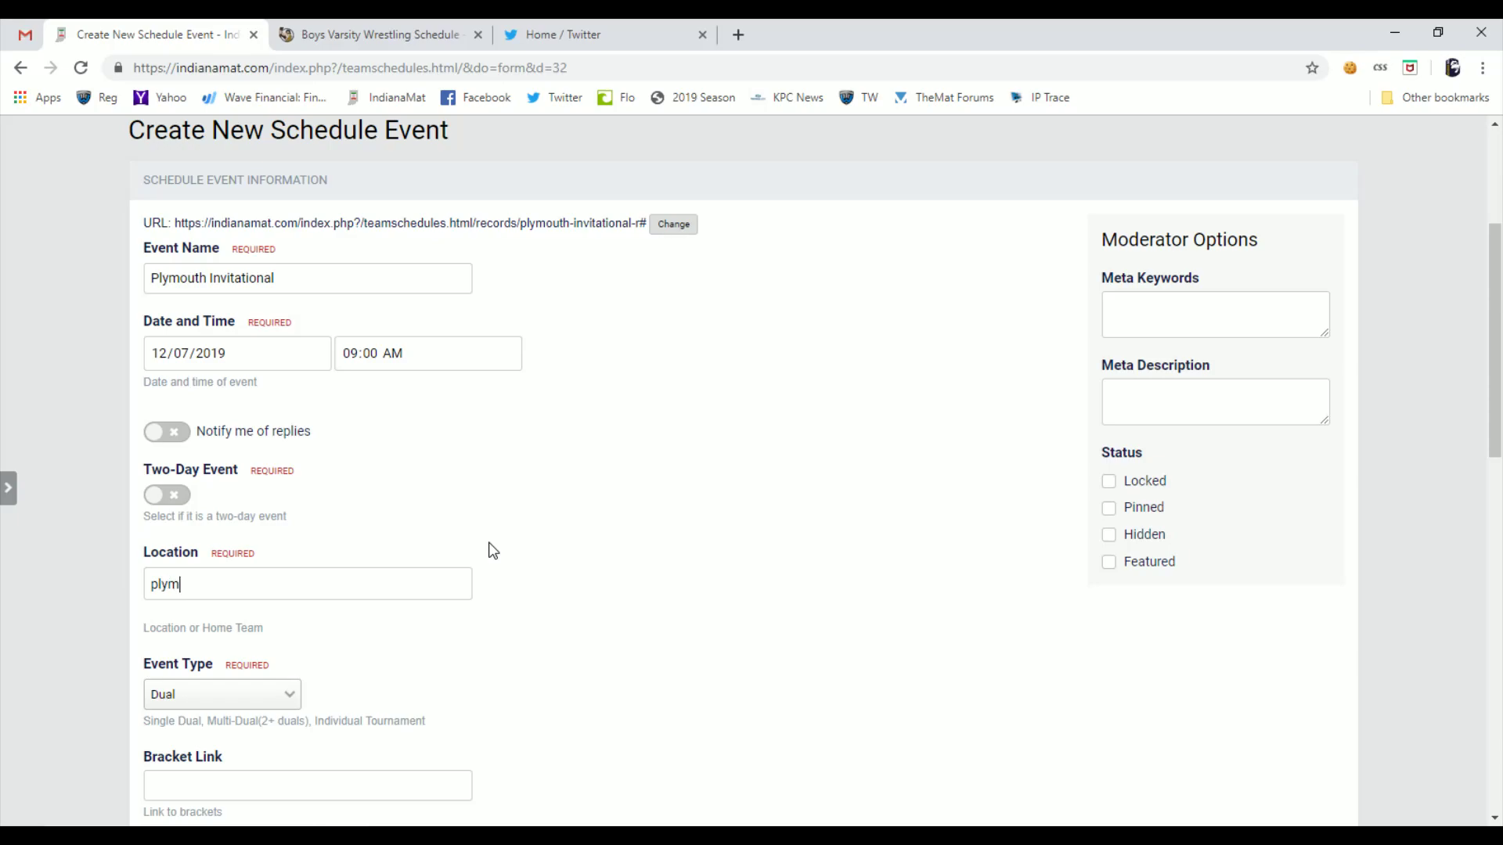
type("oth")
left_click(322, 607)
left_click(248, 683)
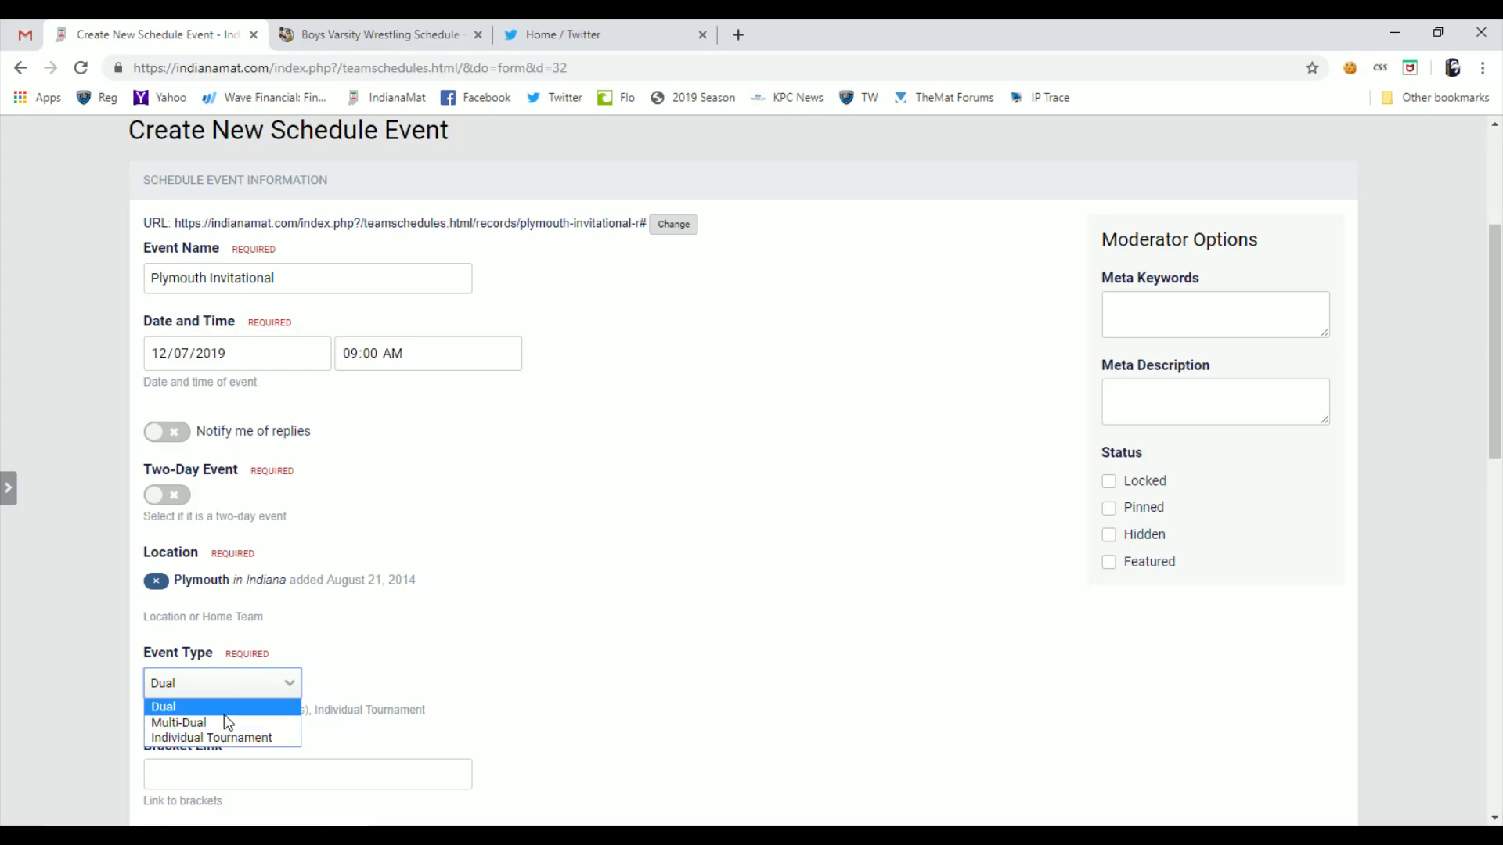
left_click(225, 723)
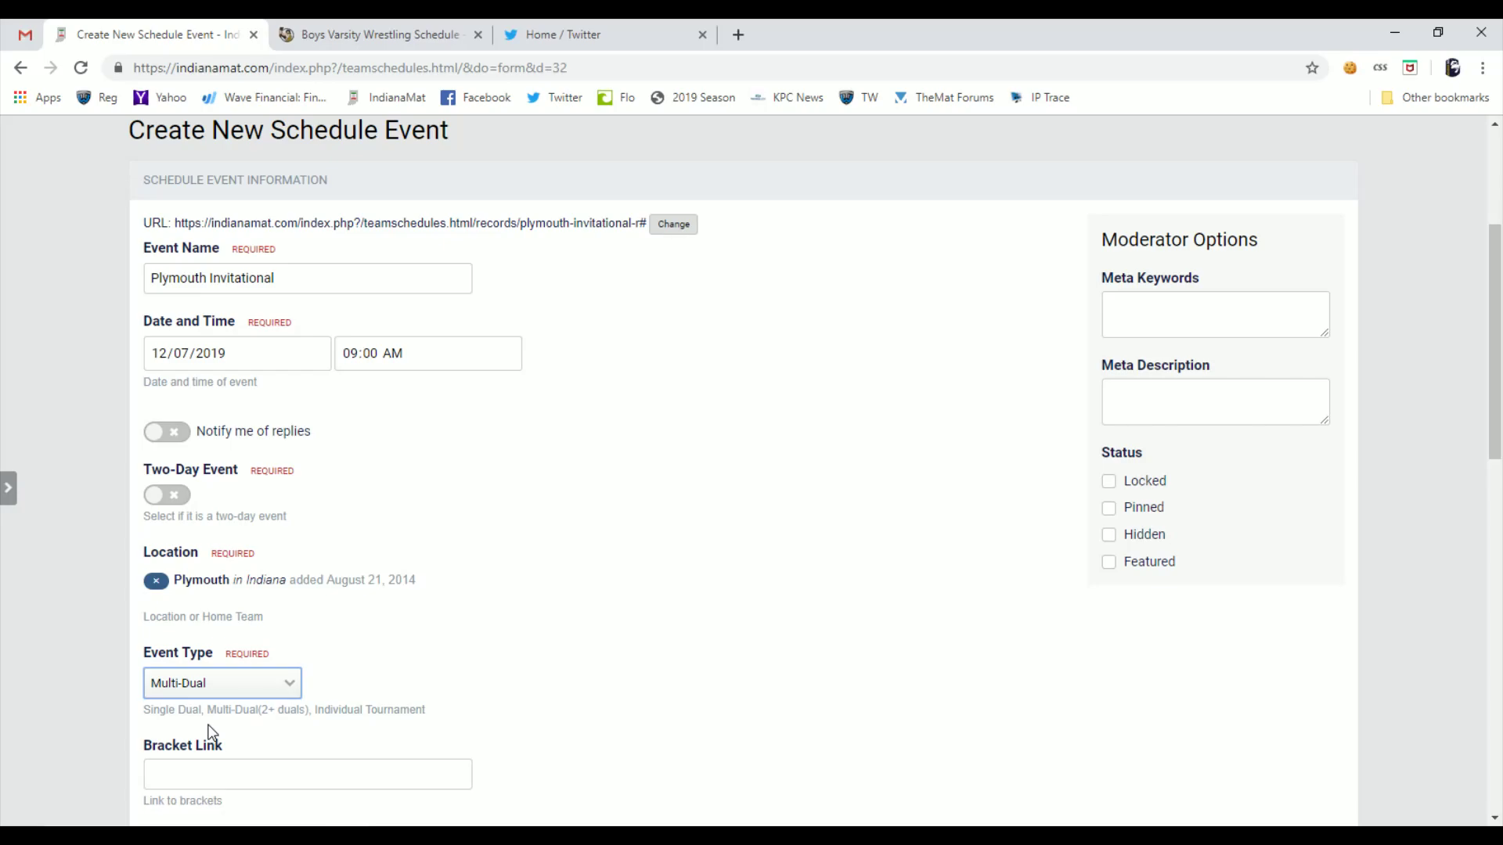
scroll(215, 719, "down", 1)
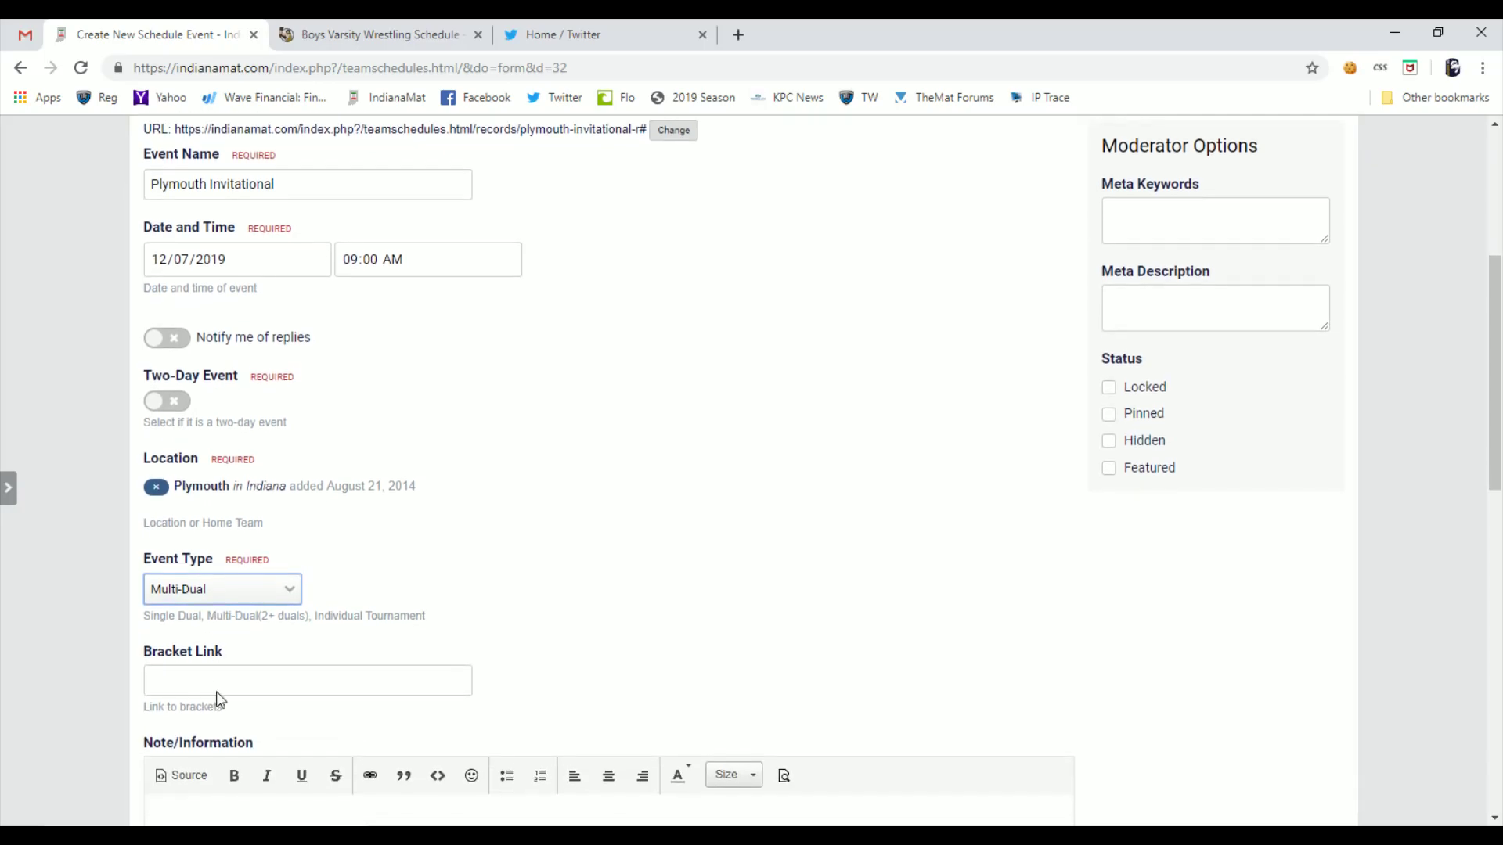
left_click(223, 681)
scroll(226, 681, "down", 2)
left_click(231, 678)
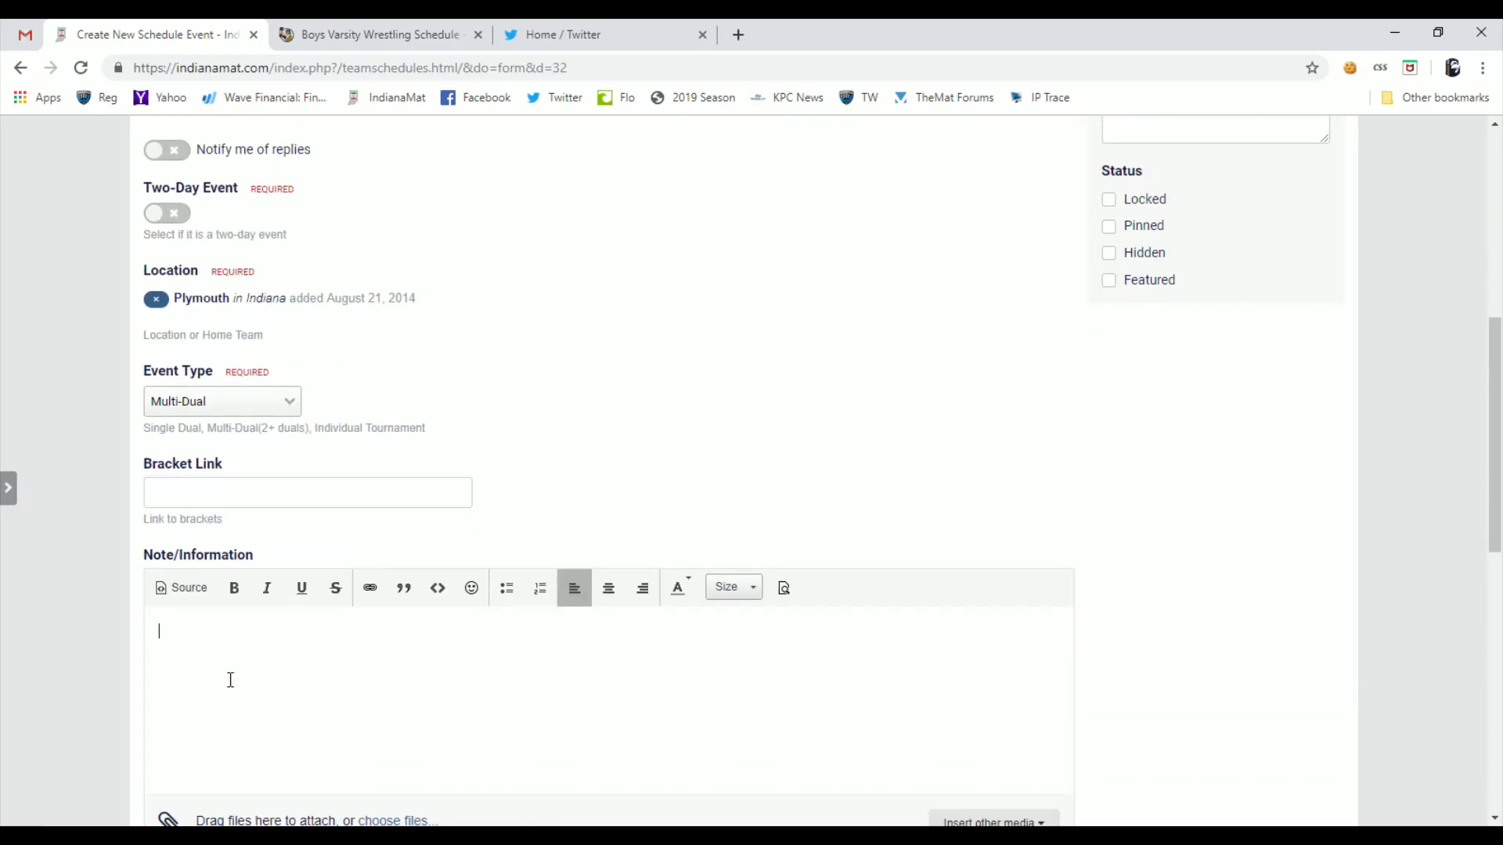
scroll(232, 678, "down", 2)
scroll(240, 673, "down", 1)
Set the Plymouth Invitational's schedule points to 2
left_click(249, 667)
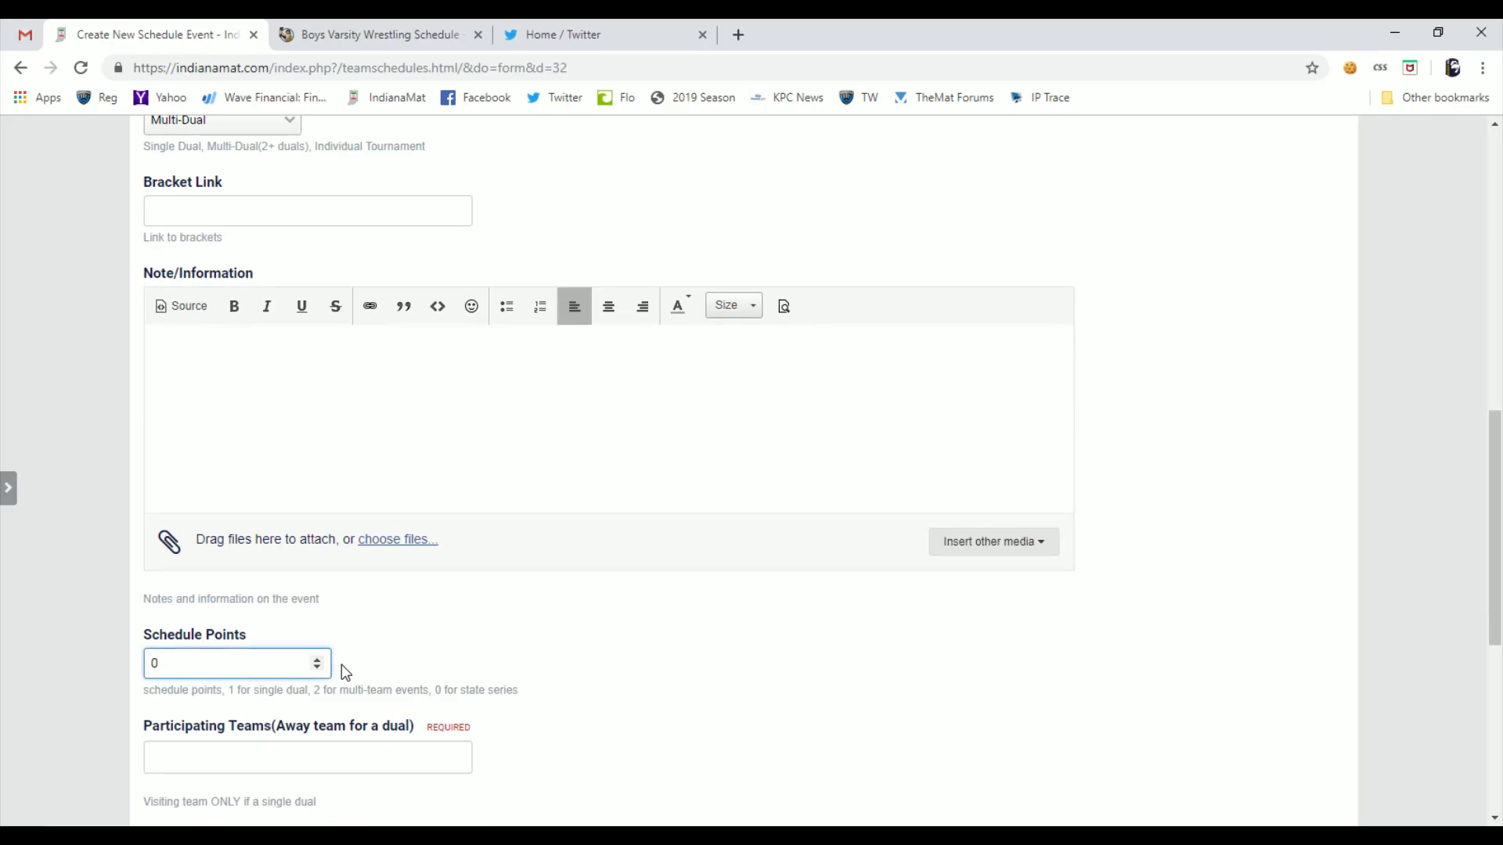
left_click(319, 659)
left_click(236, 759)
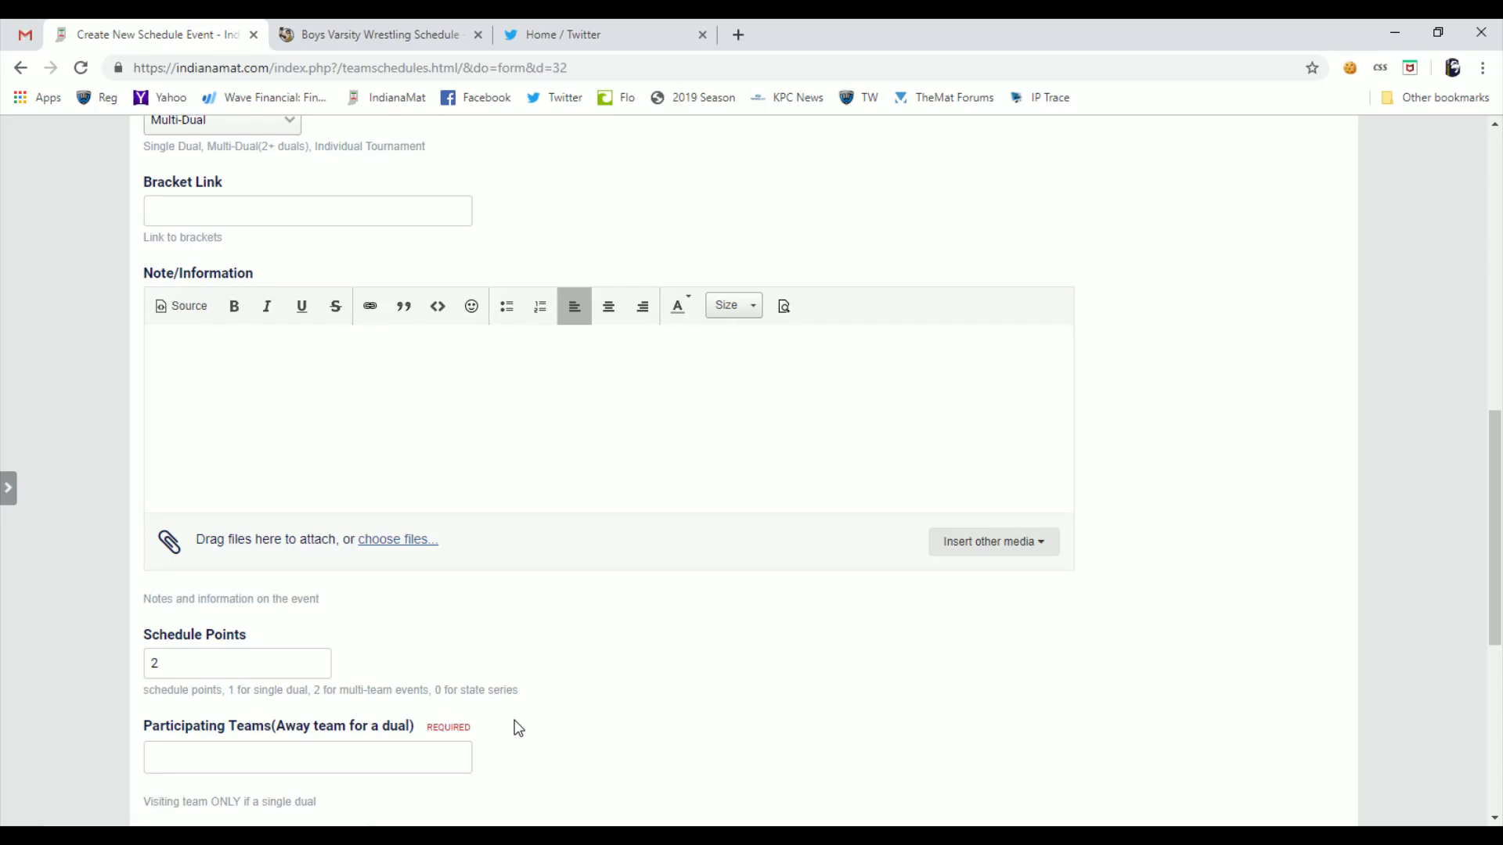
type("ply")
Add Plymouth, Goshen, Lowell and Peru as participating teams
key("Down")
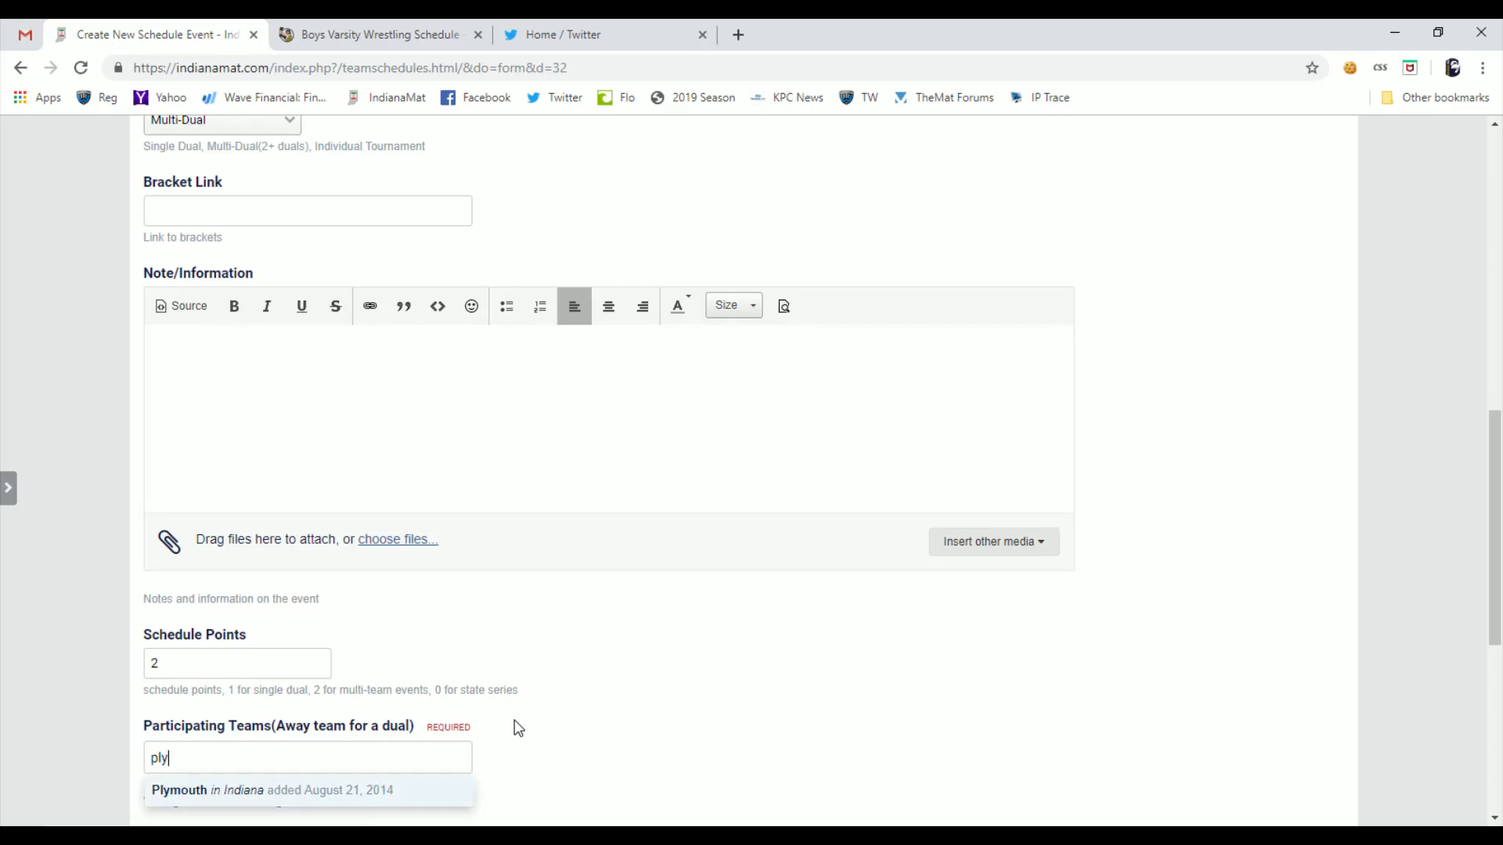
key("Return")
type("goshe")
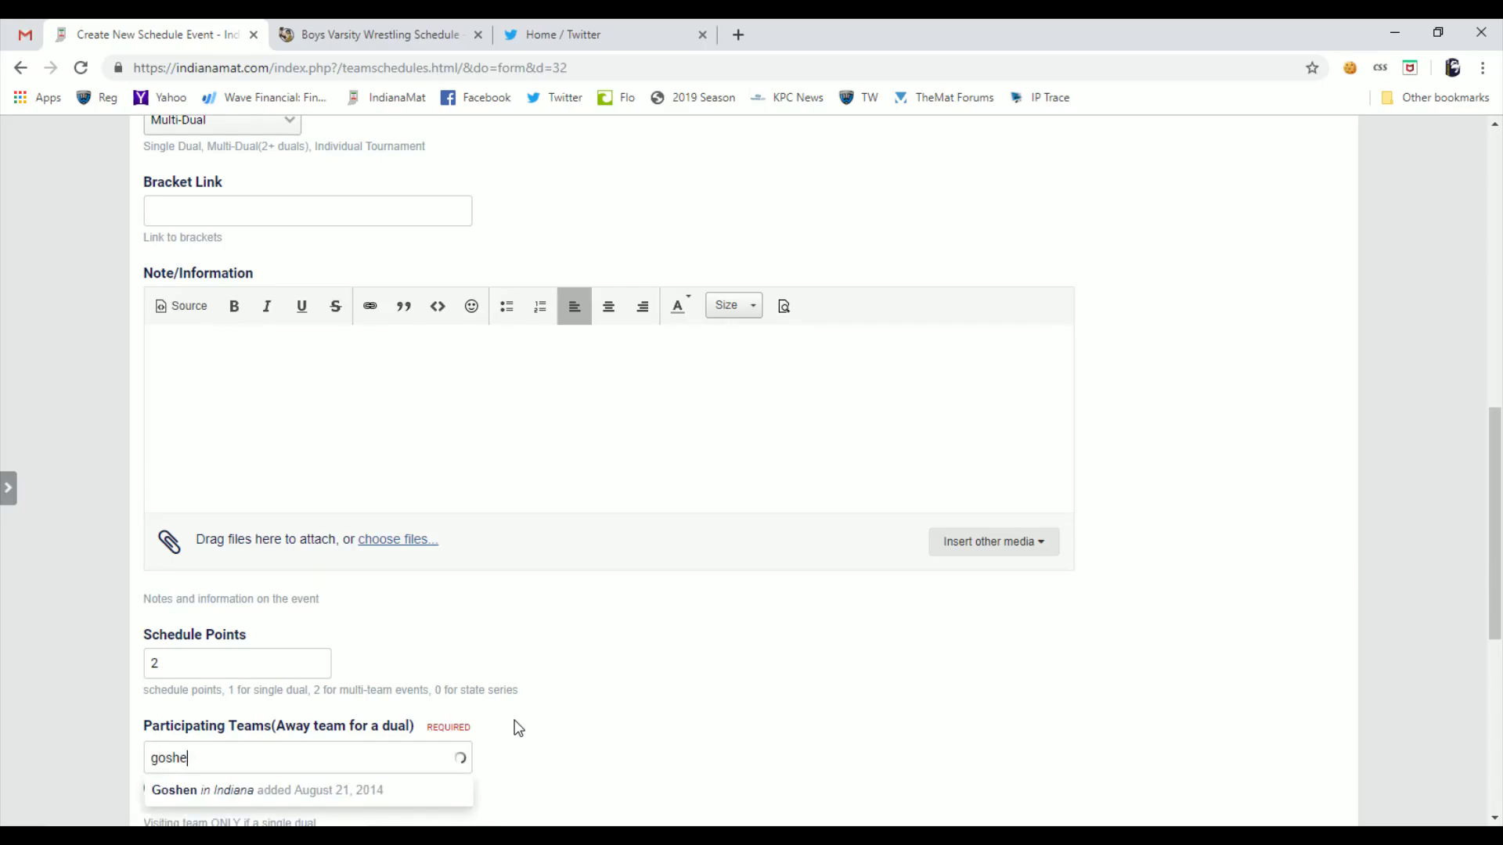
key("Down")
key("Return")
type("lowe")
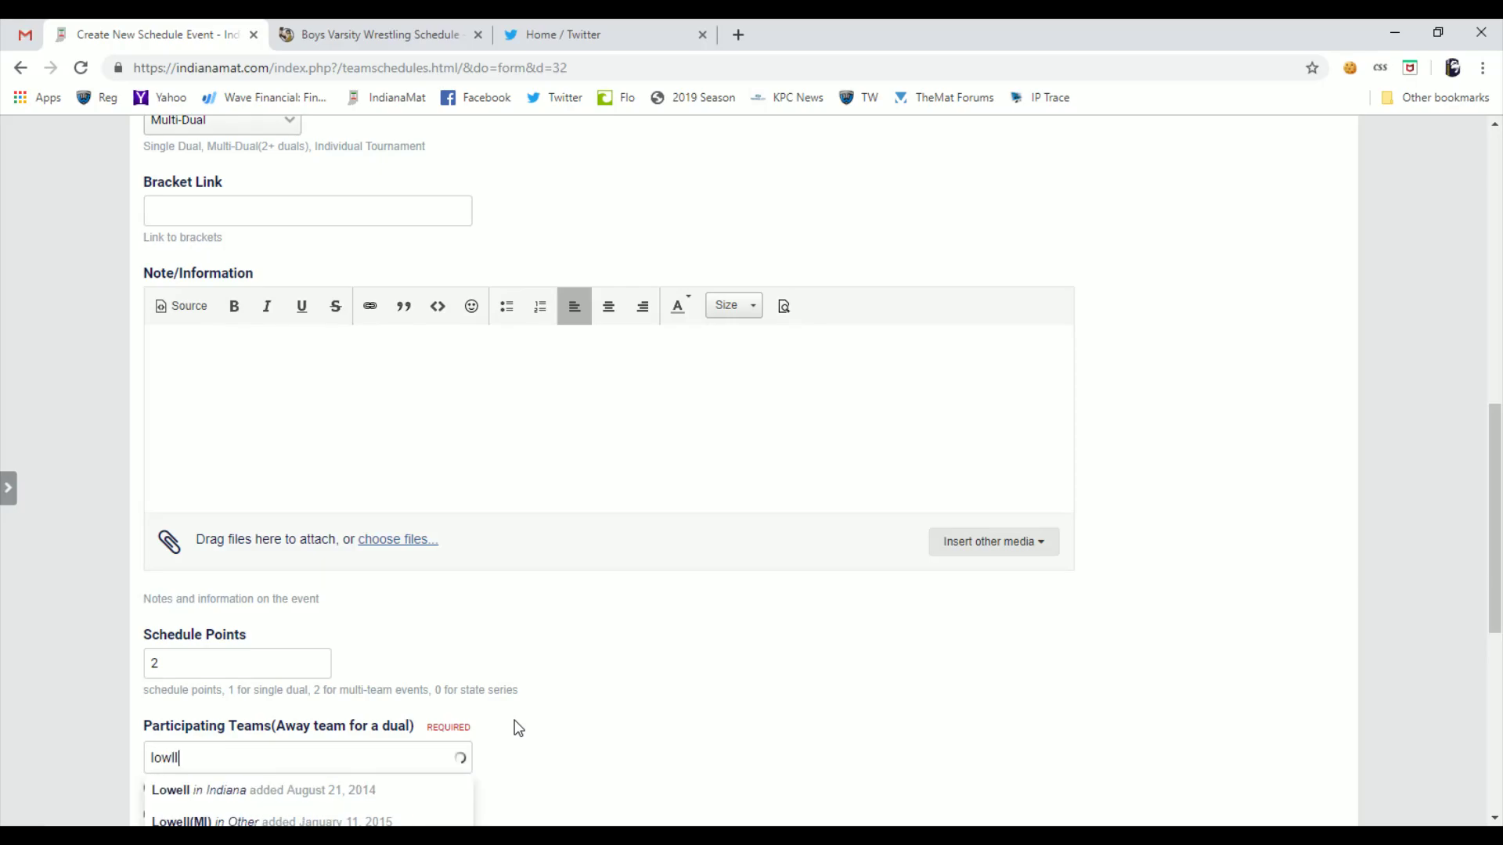
key("Down")
key("Return")
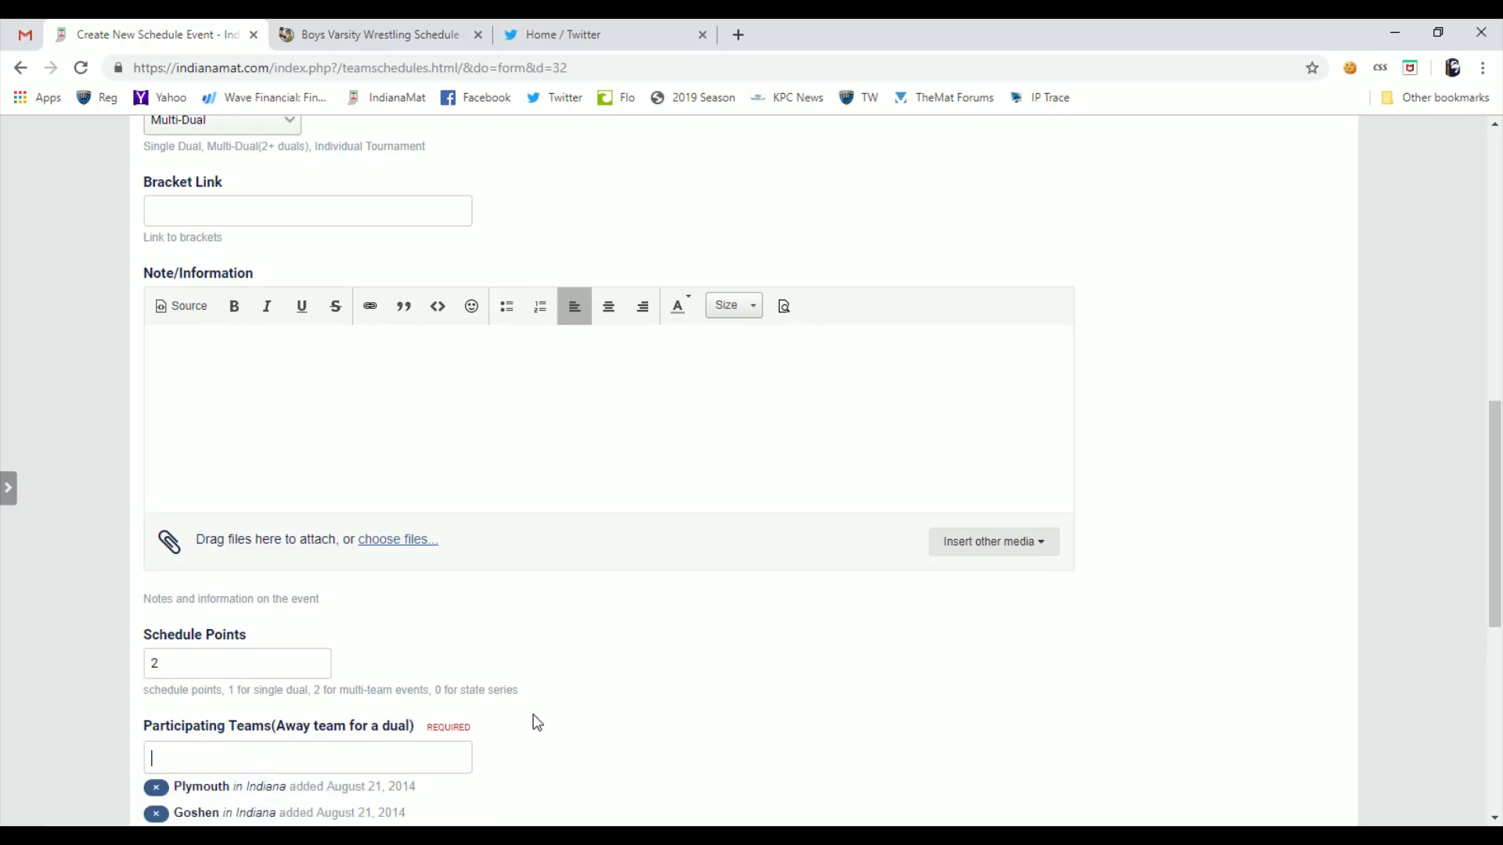
type("peru")
key("Down")
key("Return")
type("norwe")
Add Norwell, Munster, Fort Wayne Bishop Dwenger and Mishawaka as participating teams
key("Down")
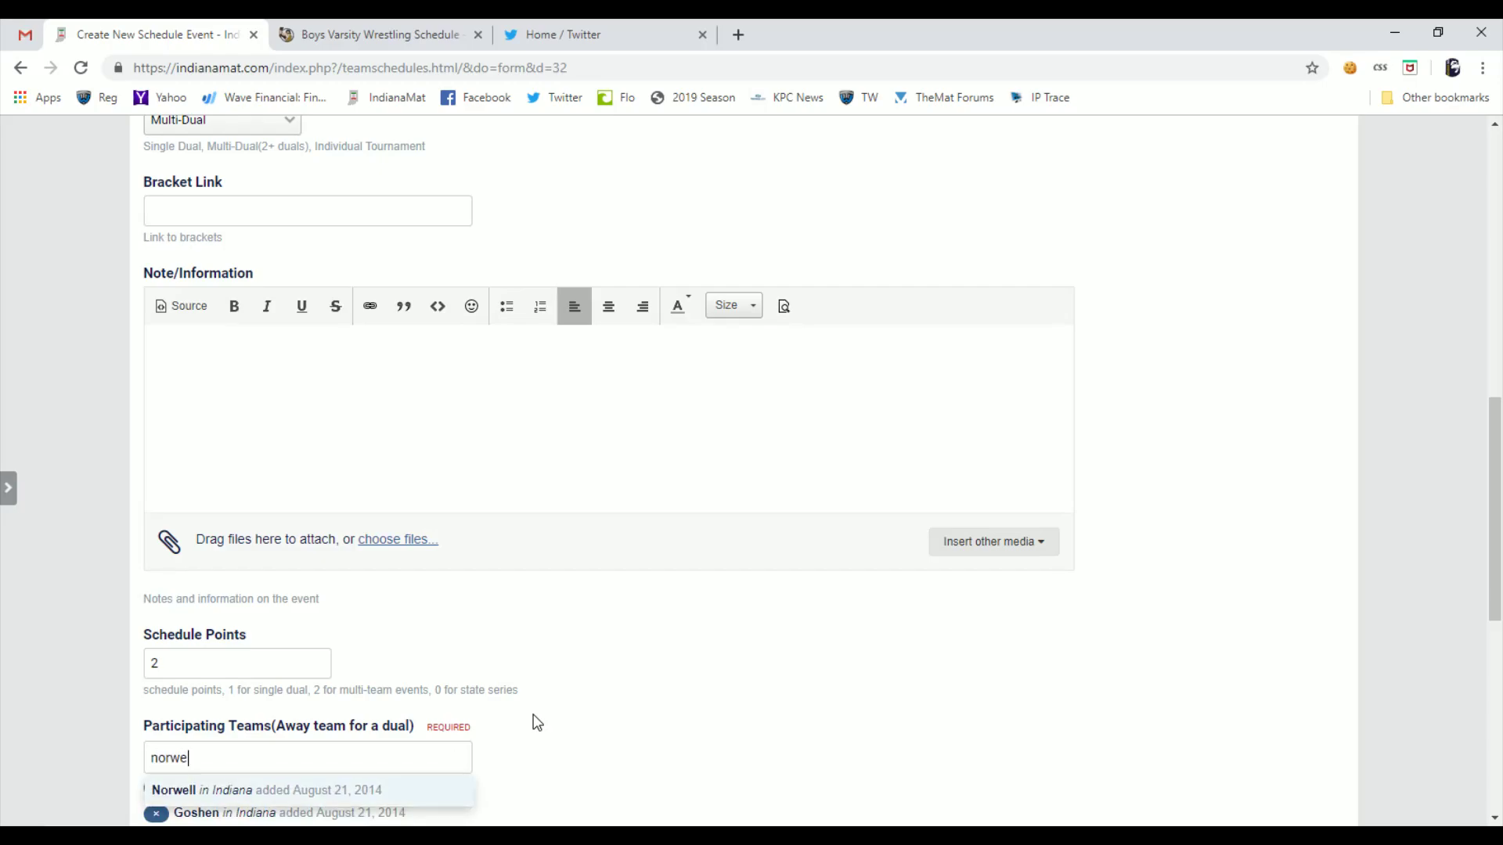
type("muns")
key("Return")
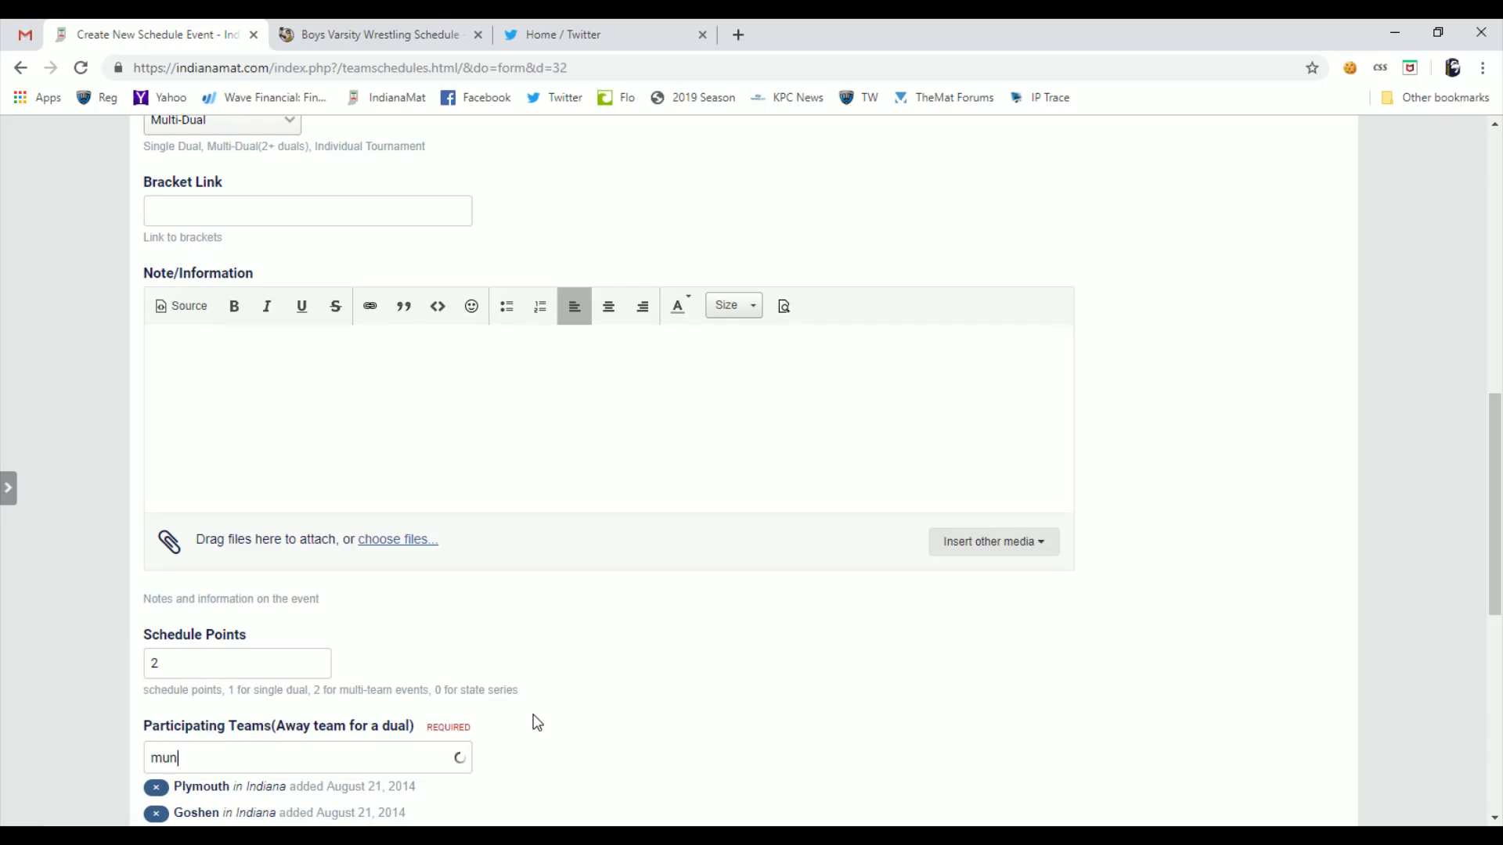
key("Down")
key("Return")
type("en")
key("Down")
key("Return")
type("isha")
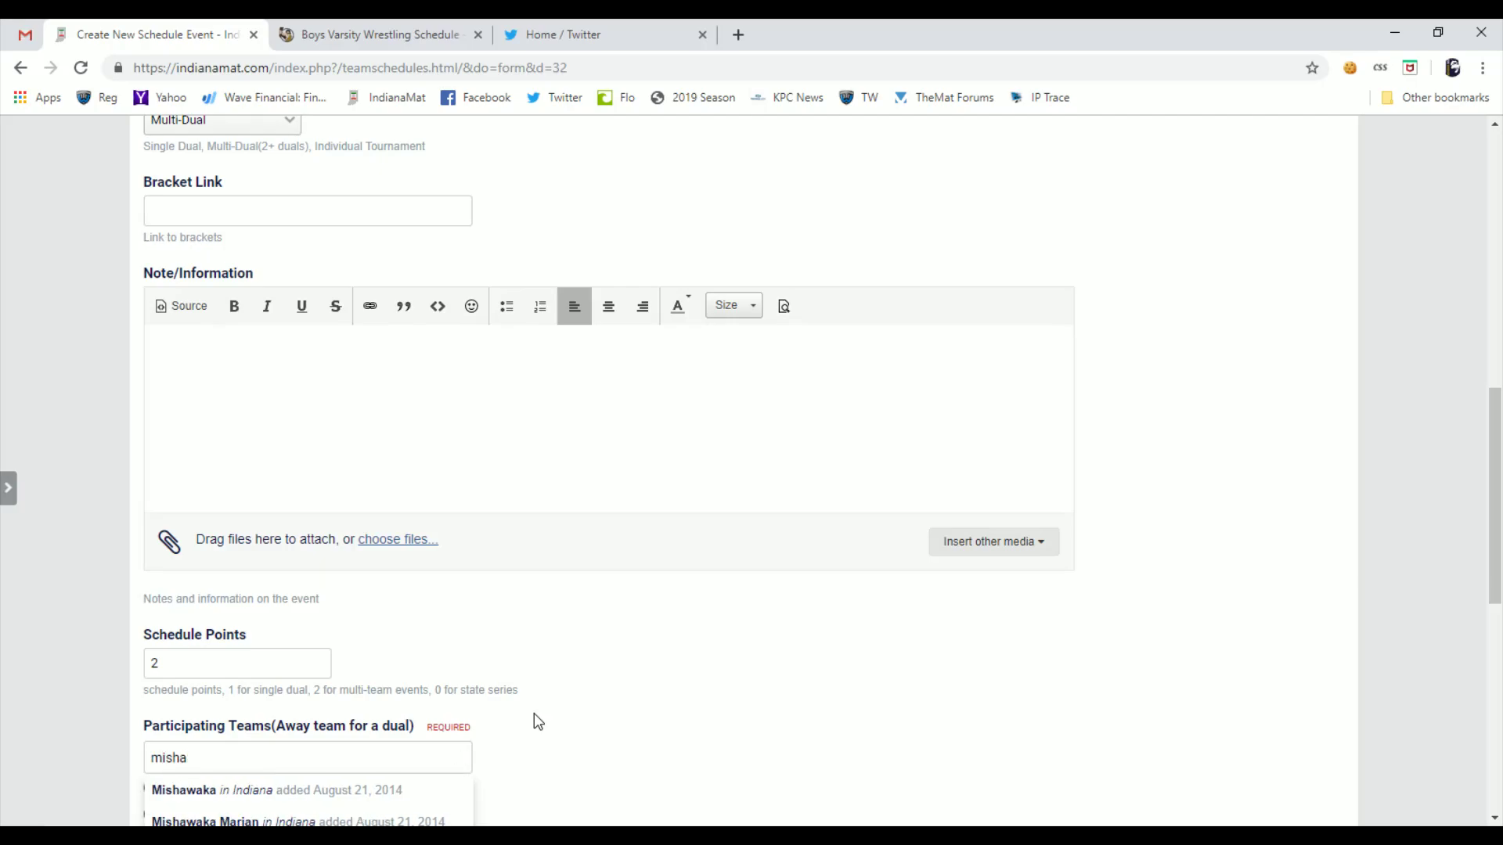
left_click(412, 790)
scroll(587, 494, "down", 3)
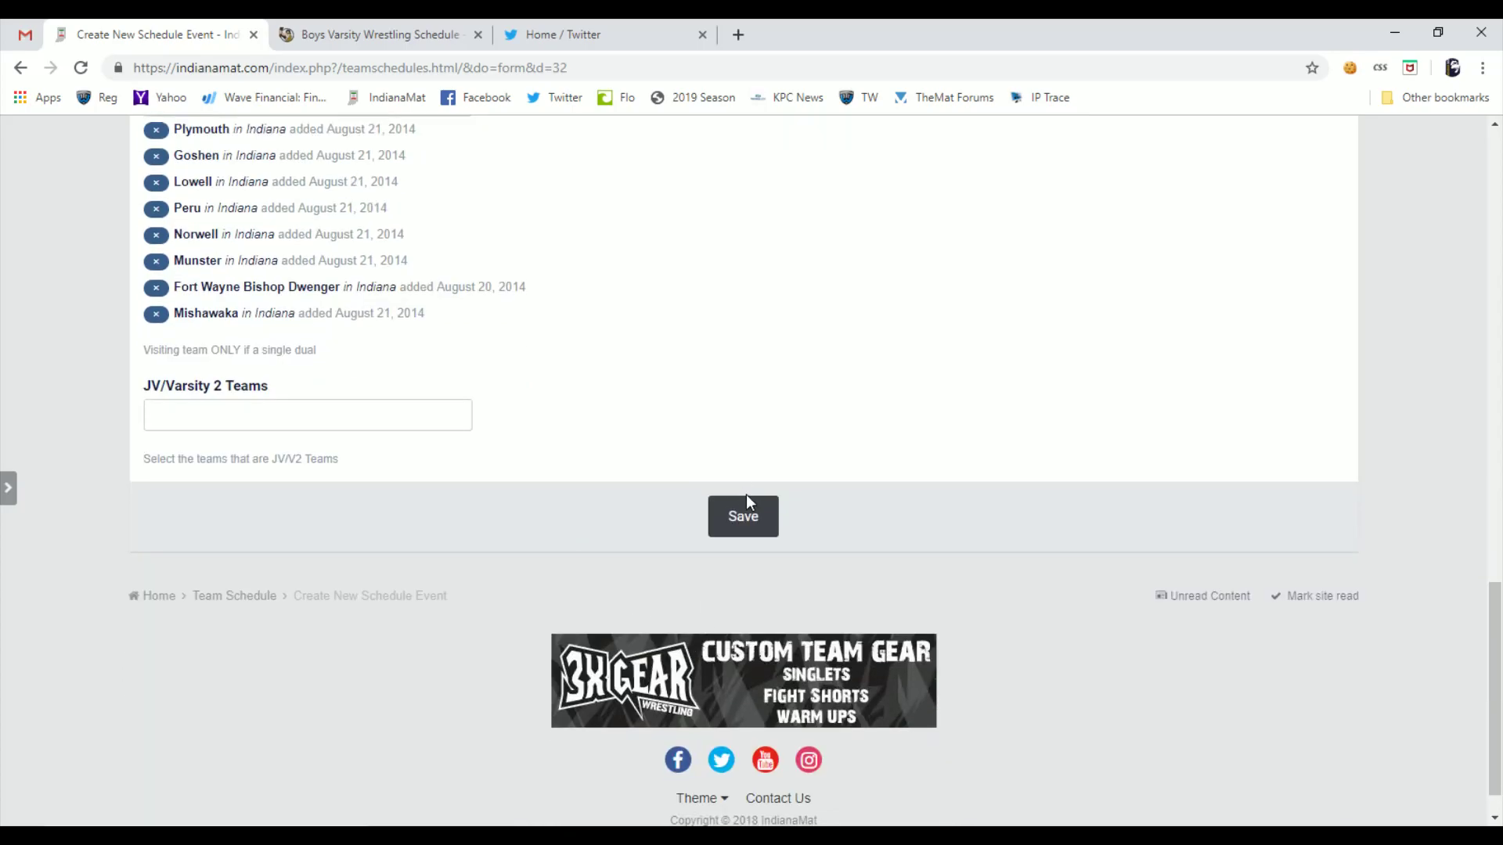
Save the Plymouth Invitational and check it appears on Fort Wayne Bishop Dwenger's schedule
left_click(745, 518)
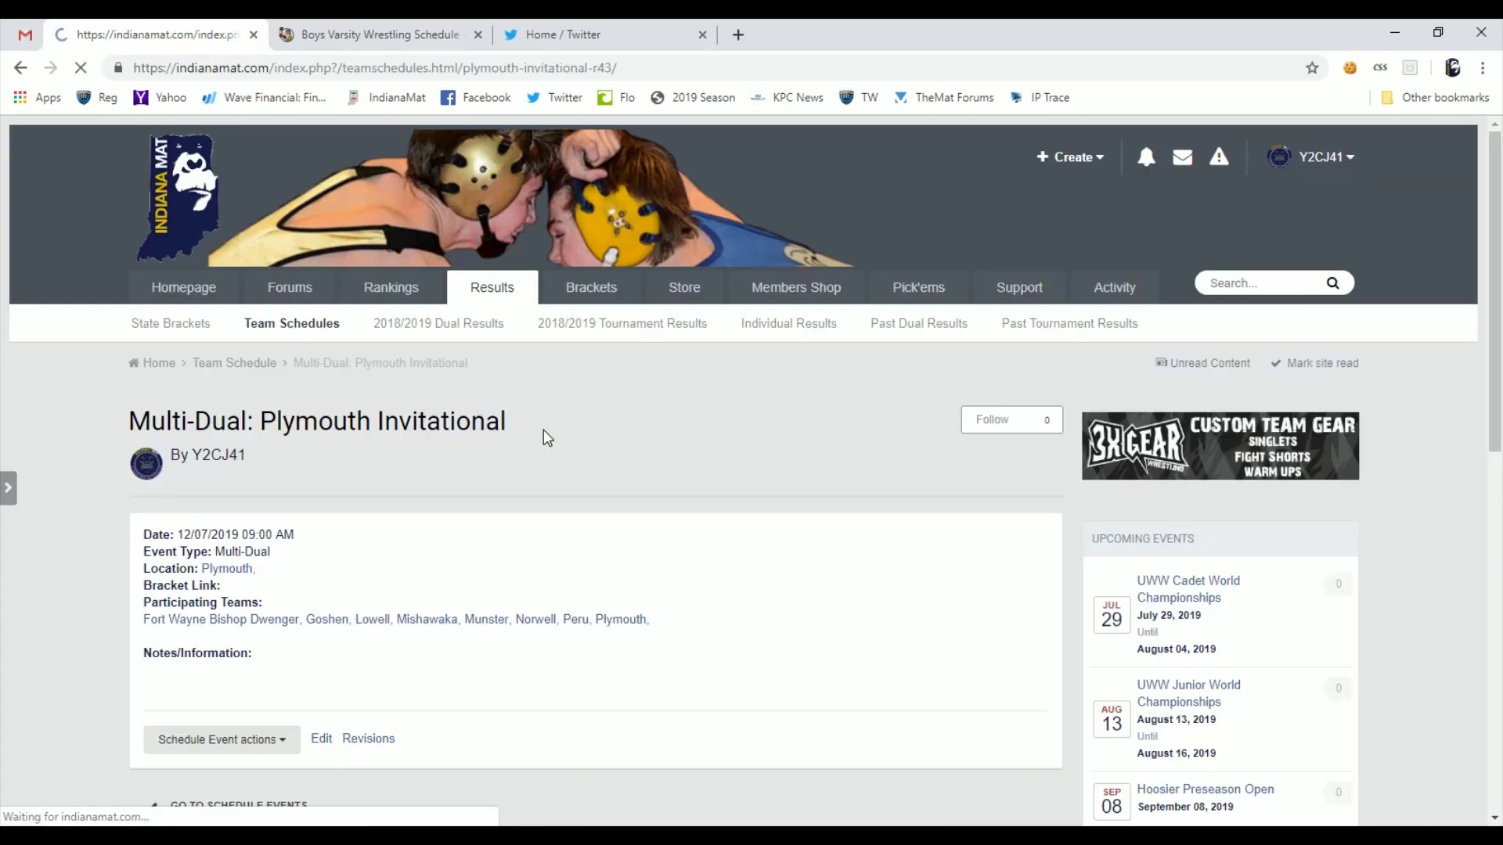
left_click(261, 620)
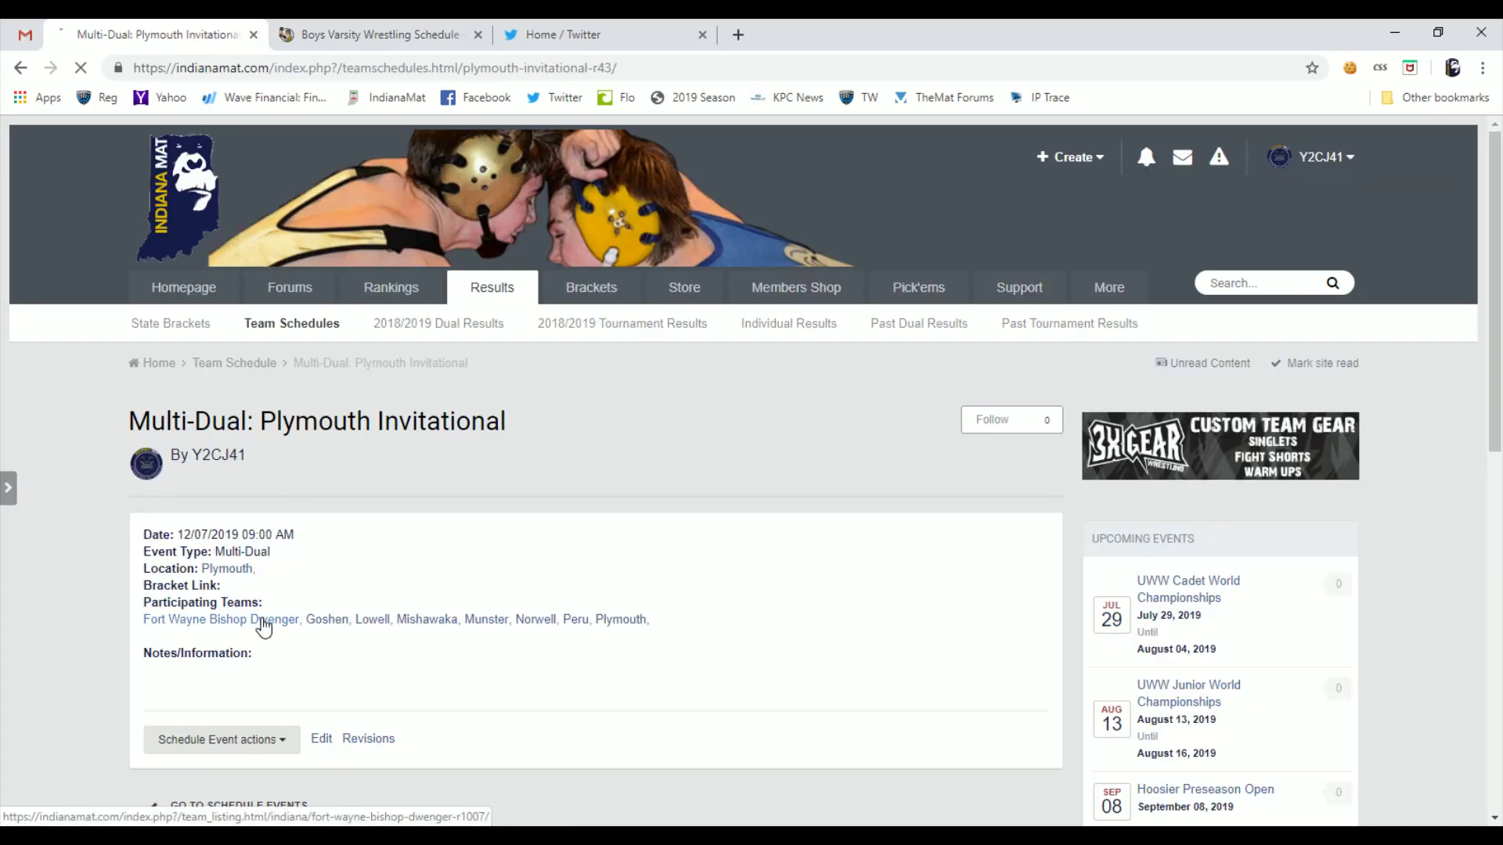
scroll(306, 482, "down", 2)
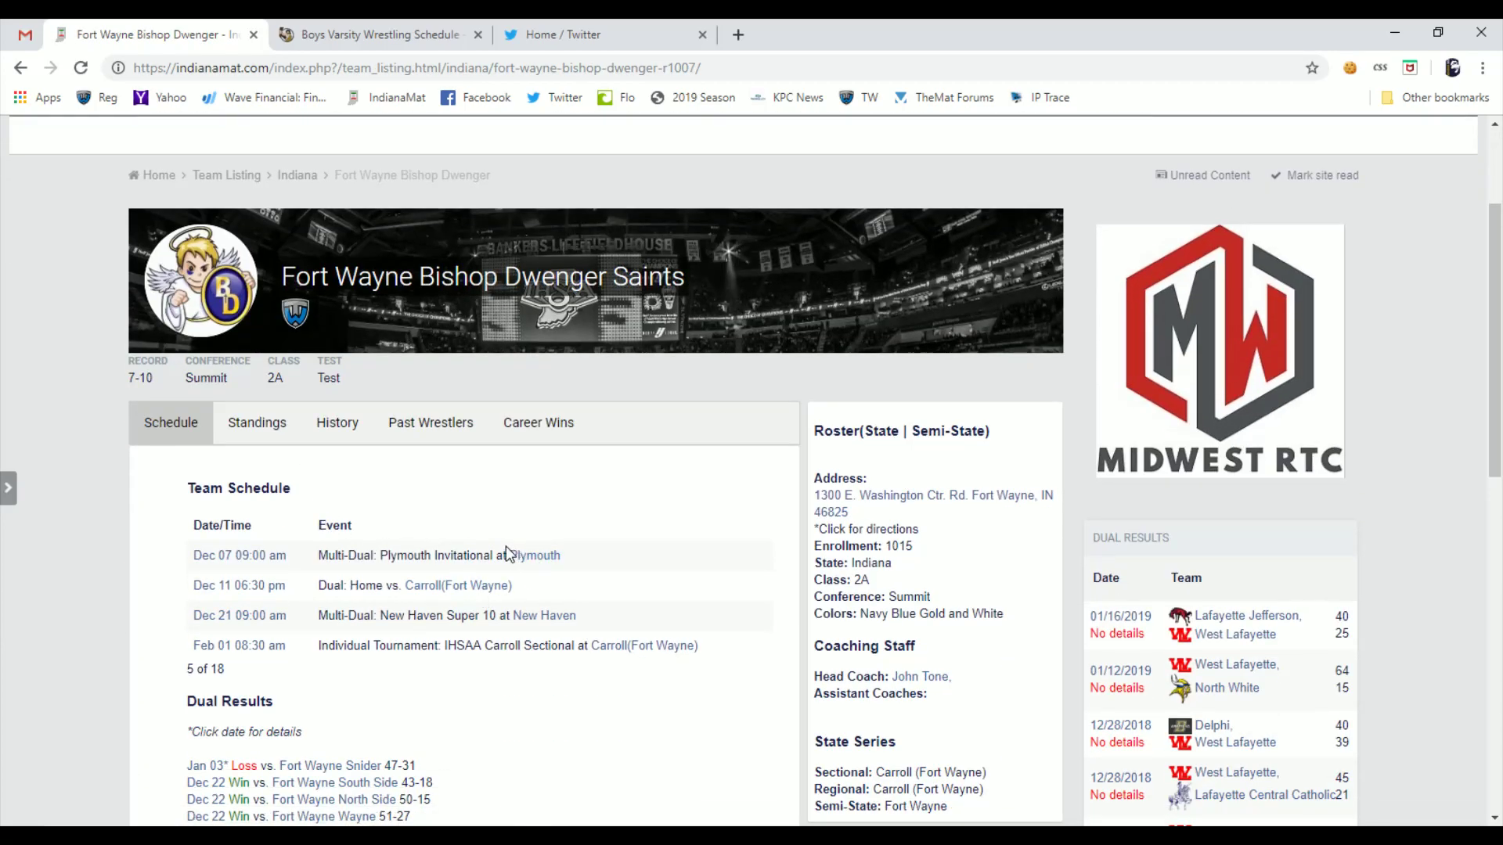
scroll(386, 562, "down", 1)
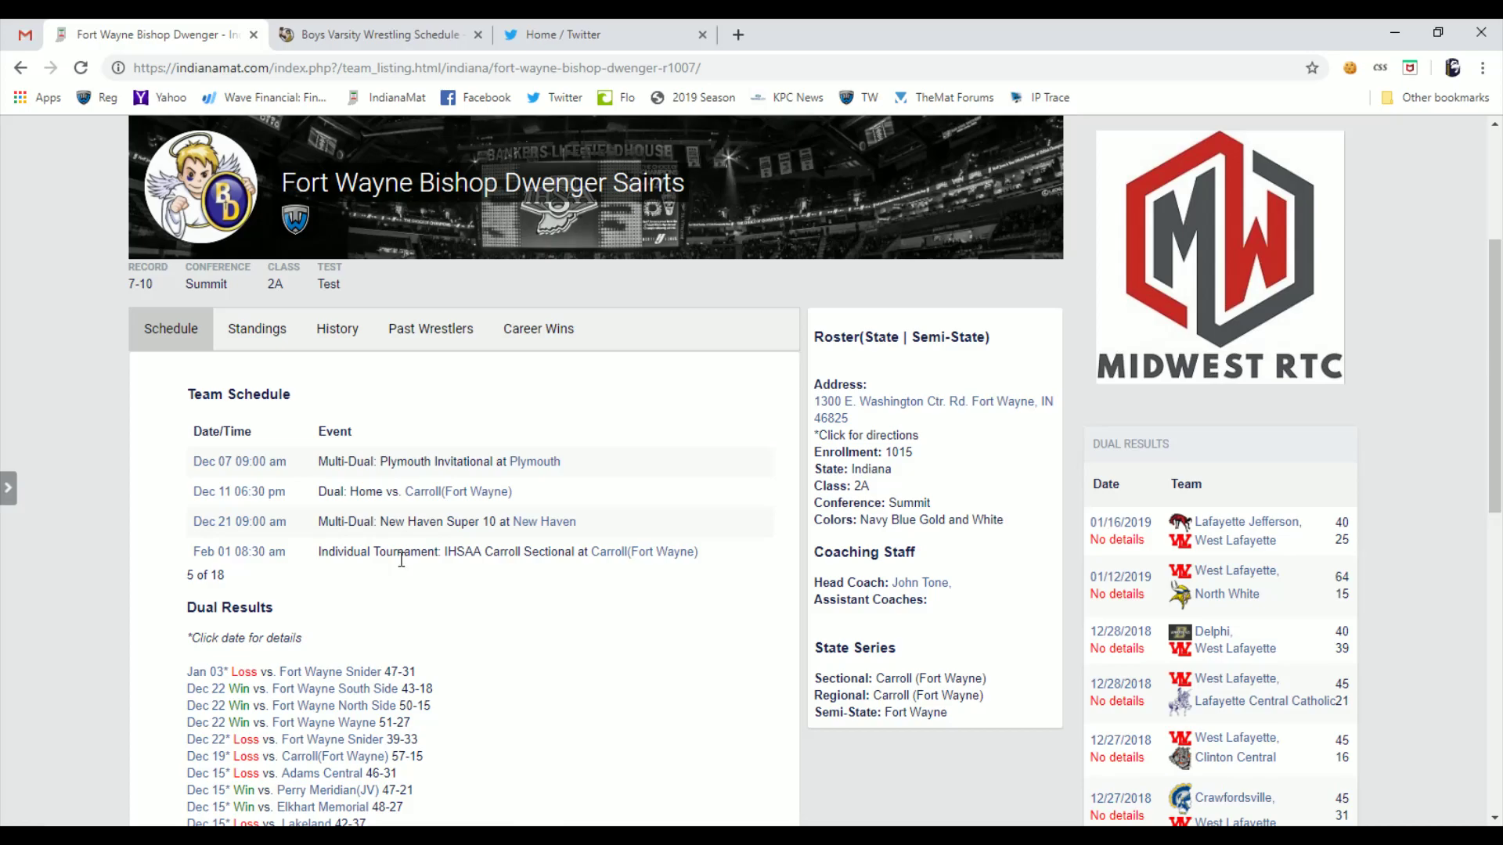
scroll(401, 562, "up", 3)
scroll(369, 587, "down", 2)
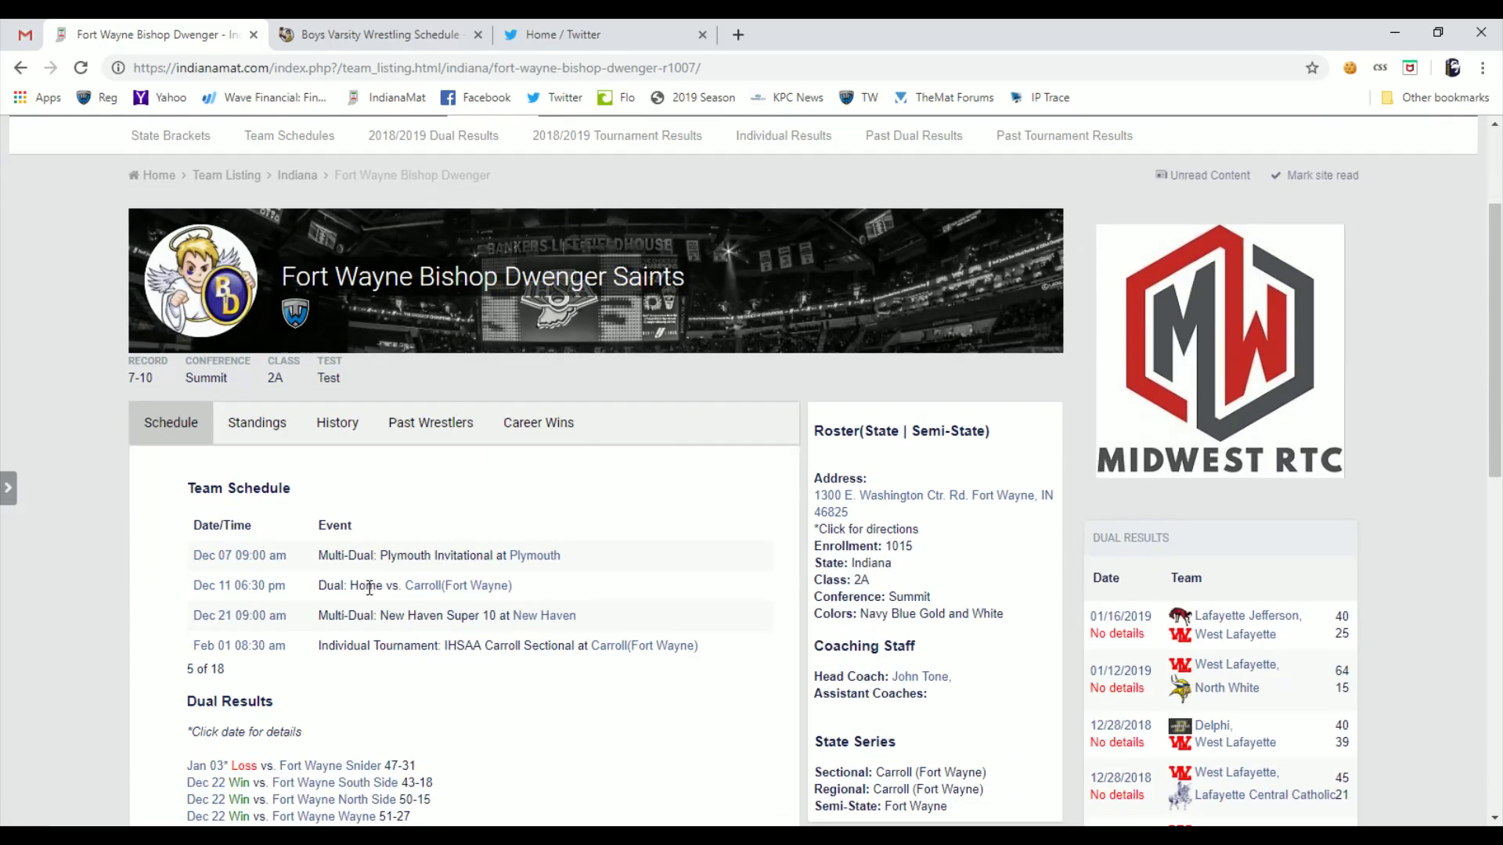
left_click(241, 557)
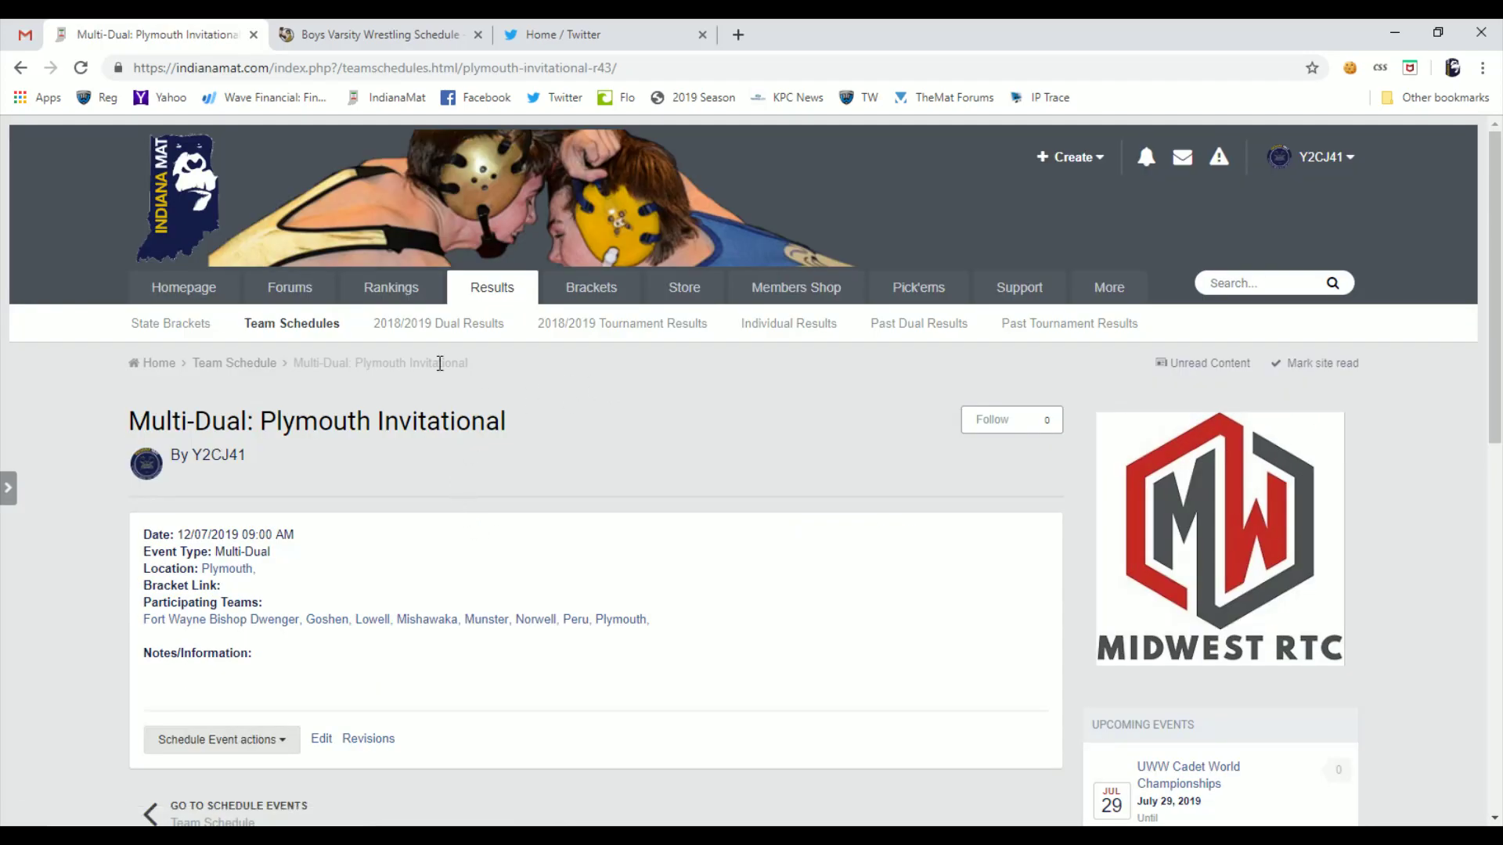
Start a new schedule event from the Team Schedule list, keeping the name Dual
left_click(261, 373)
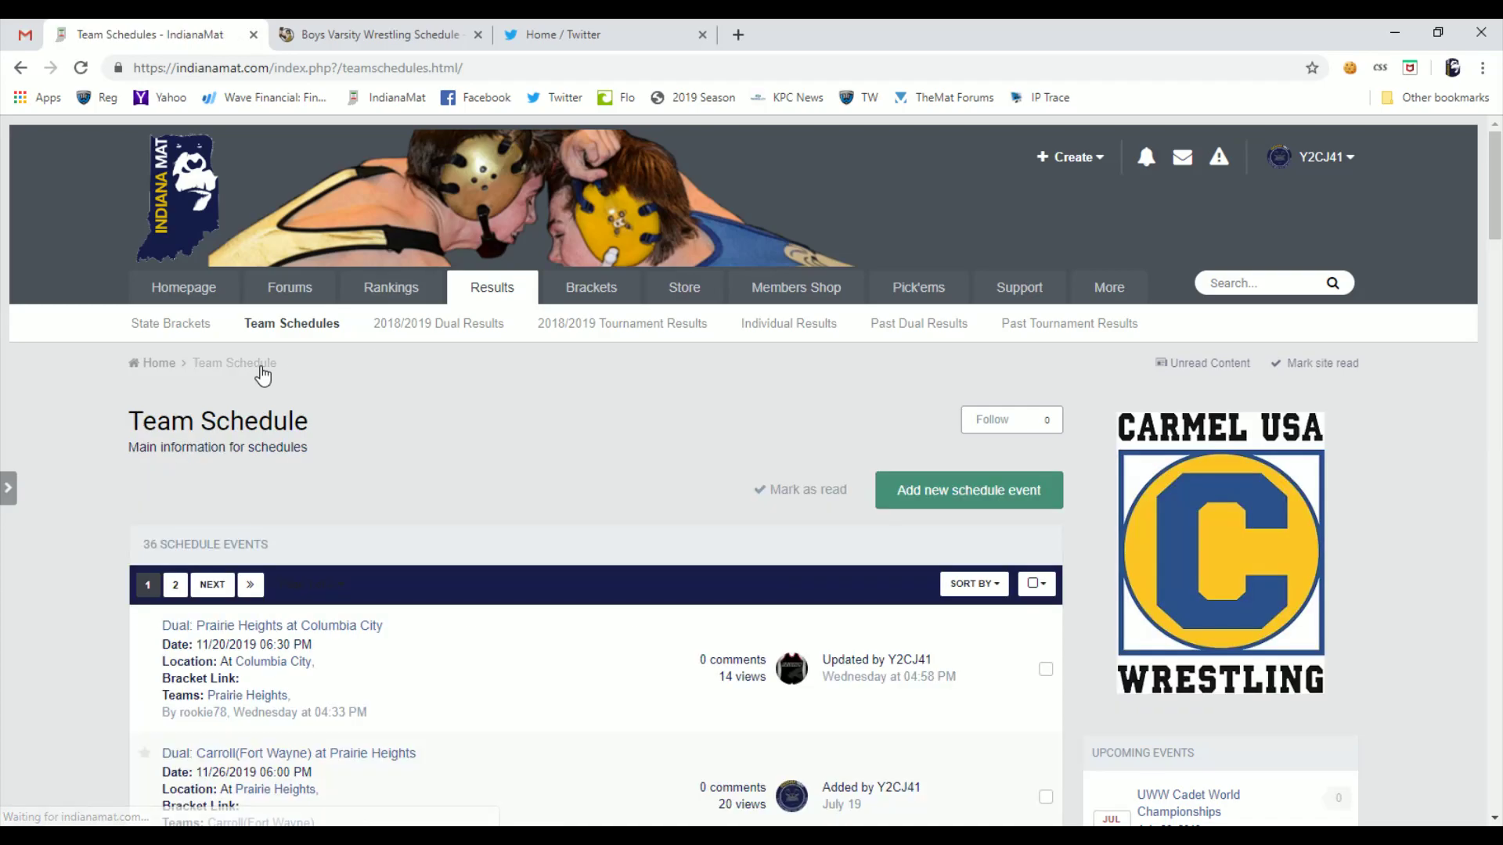
scroll(916, 441, "down", 1)
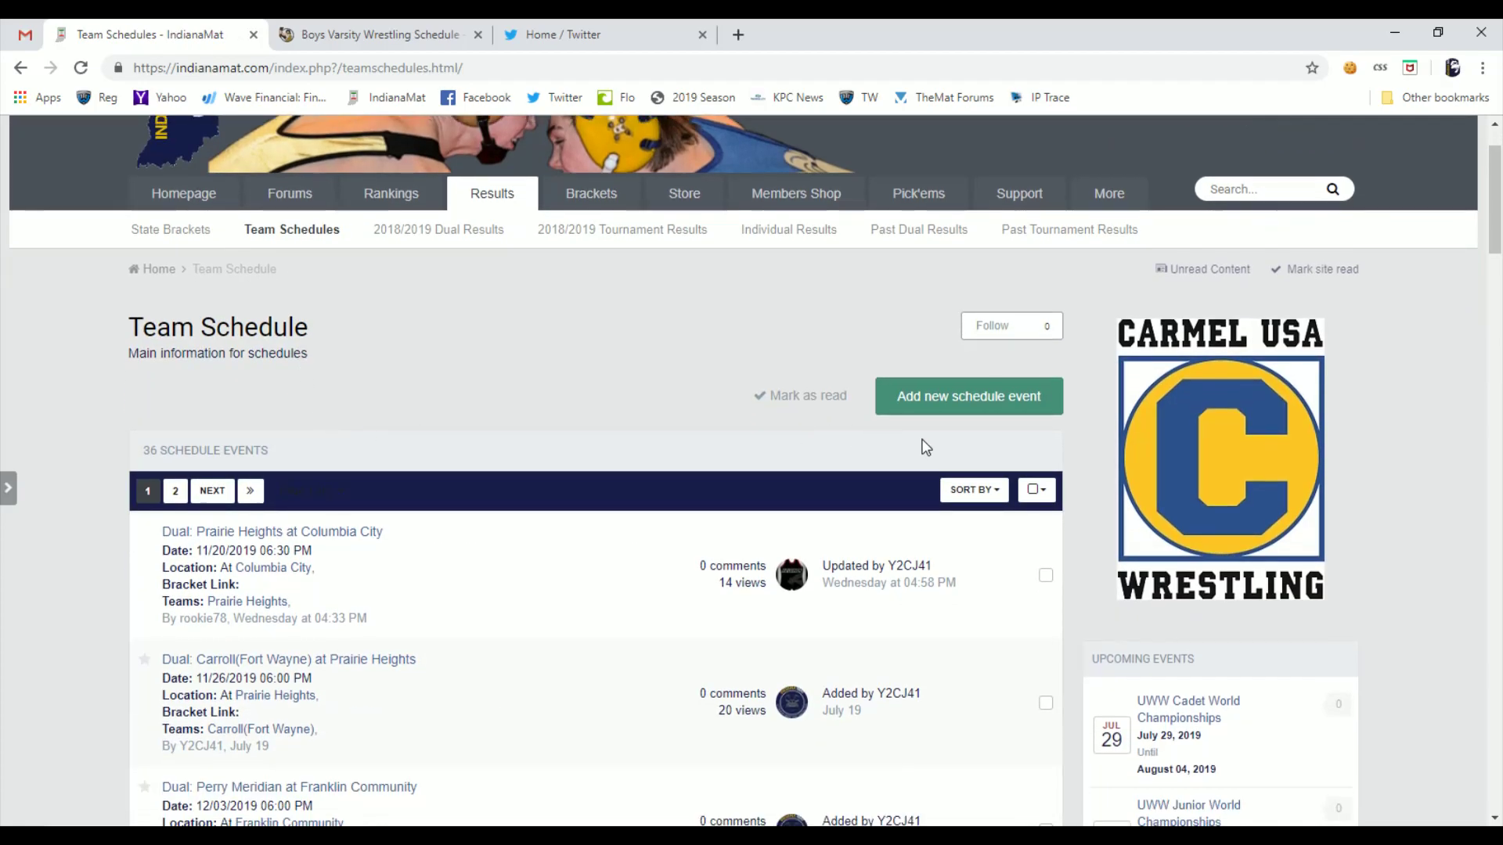
left_click(951, 400)
left_click(328, 562)
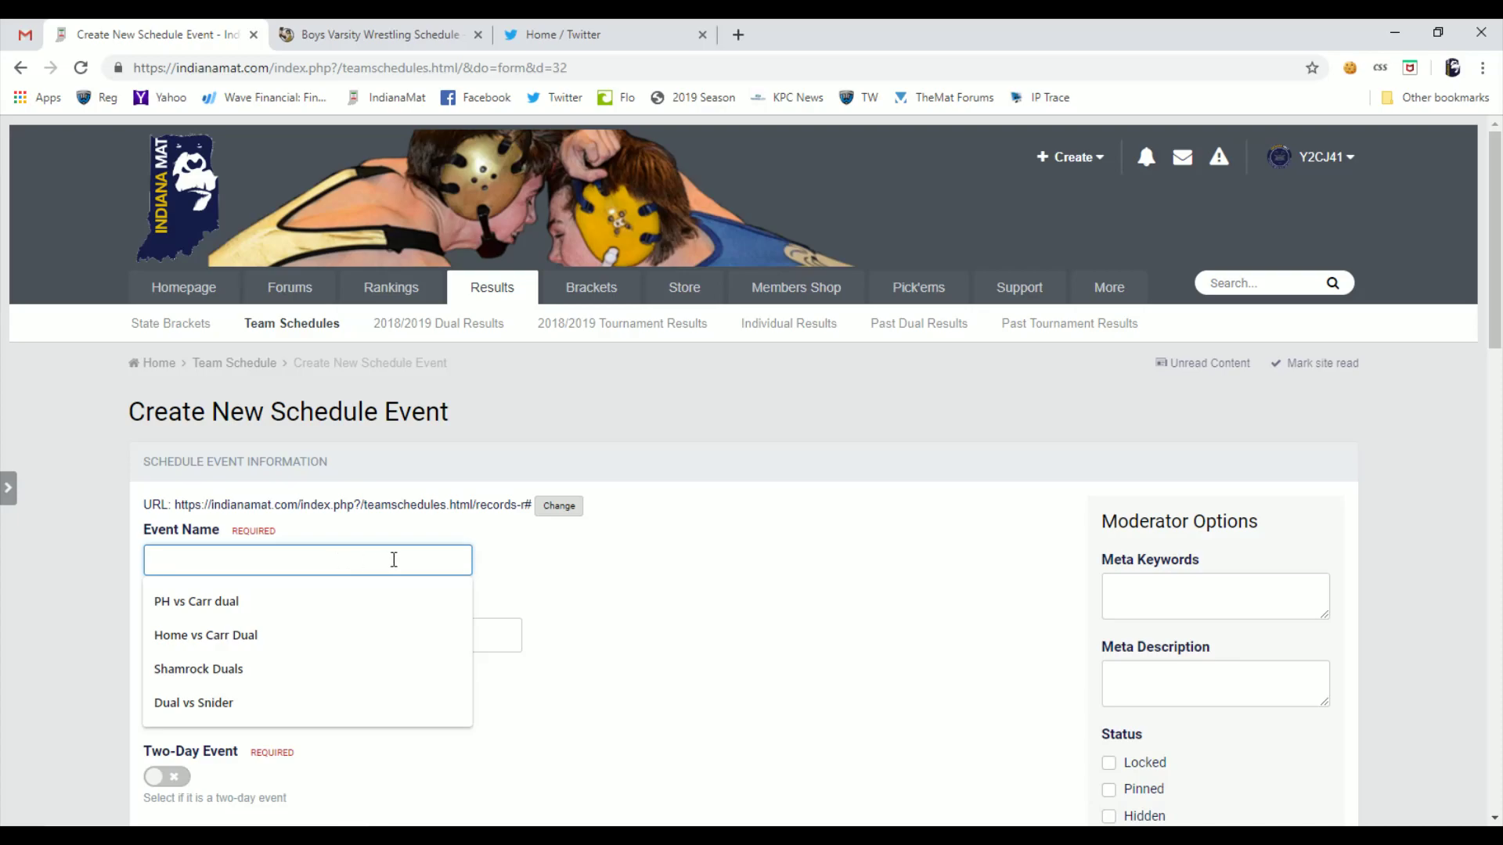
type("Dual")
key("Tab")
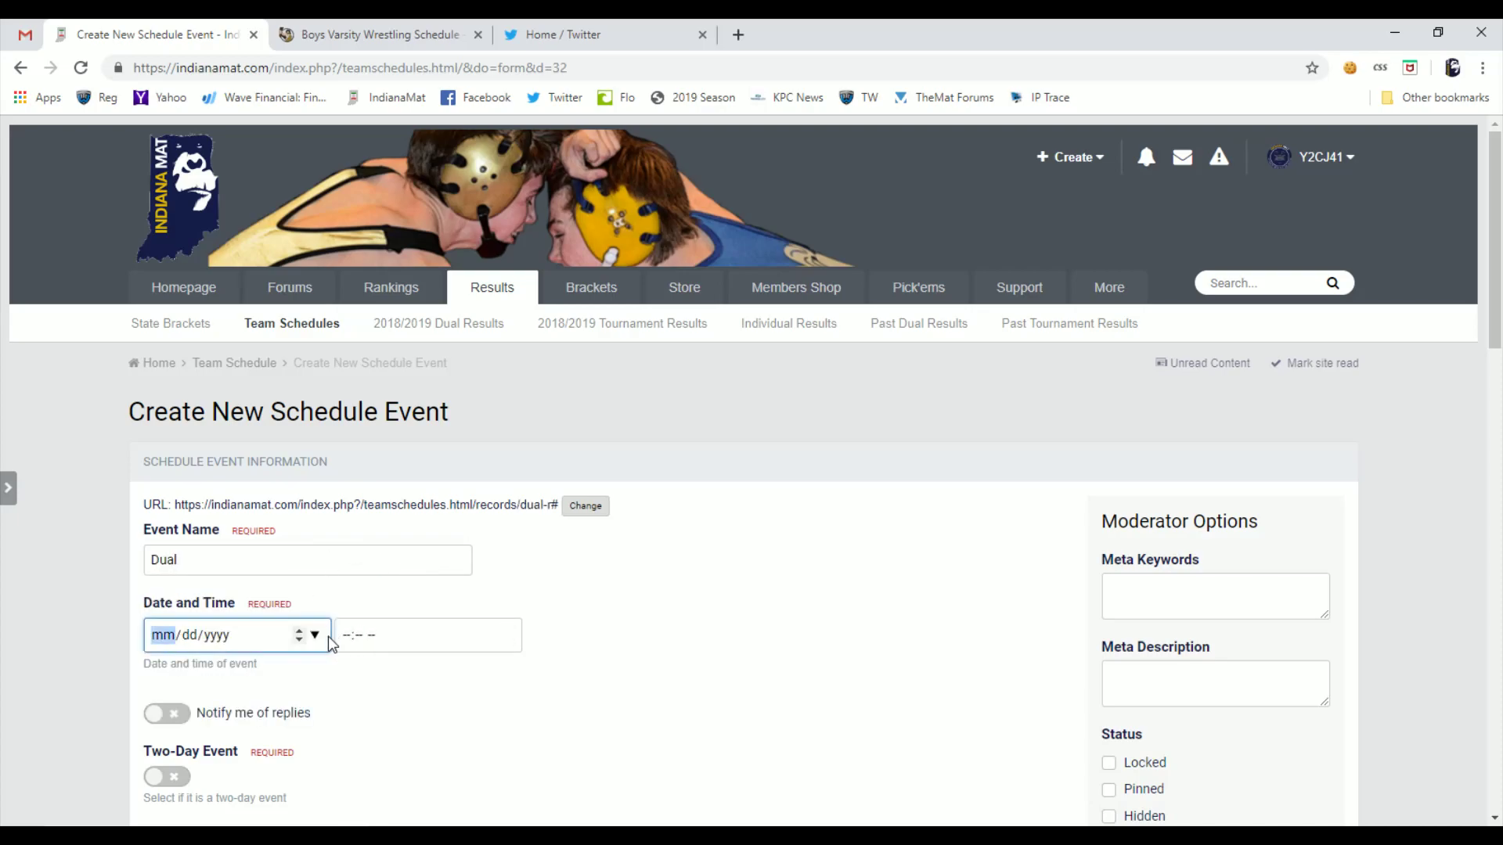
Set the dual's date to December 18, 2019
left_click(315, 634)
left_click(368, 676)
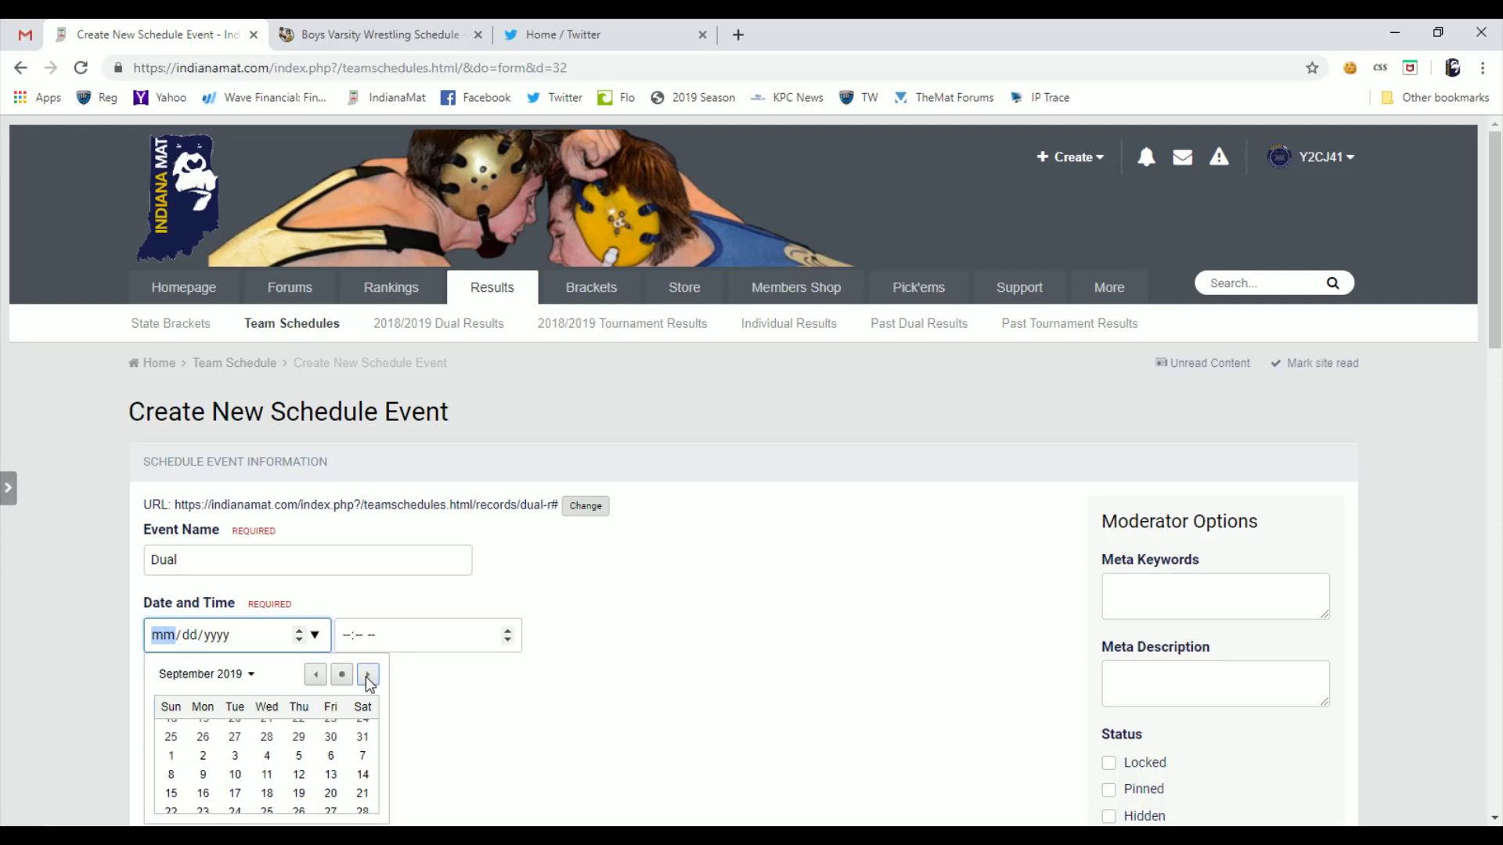
left_click(367, 677)
left_click(367, 676)
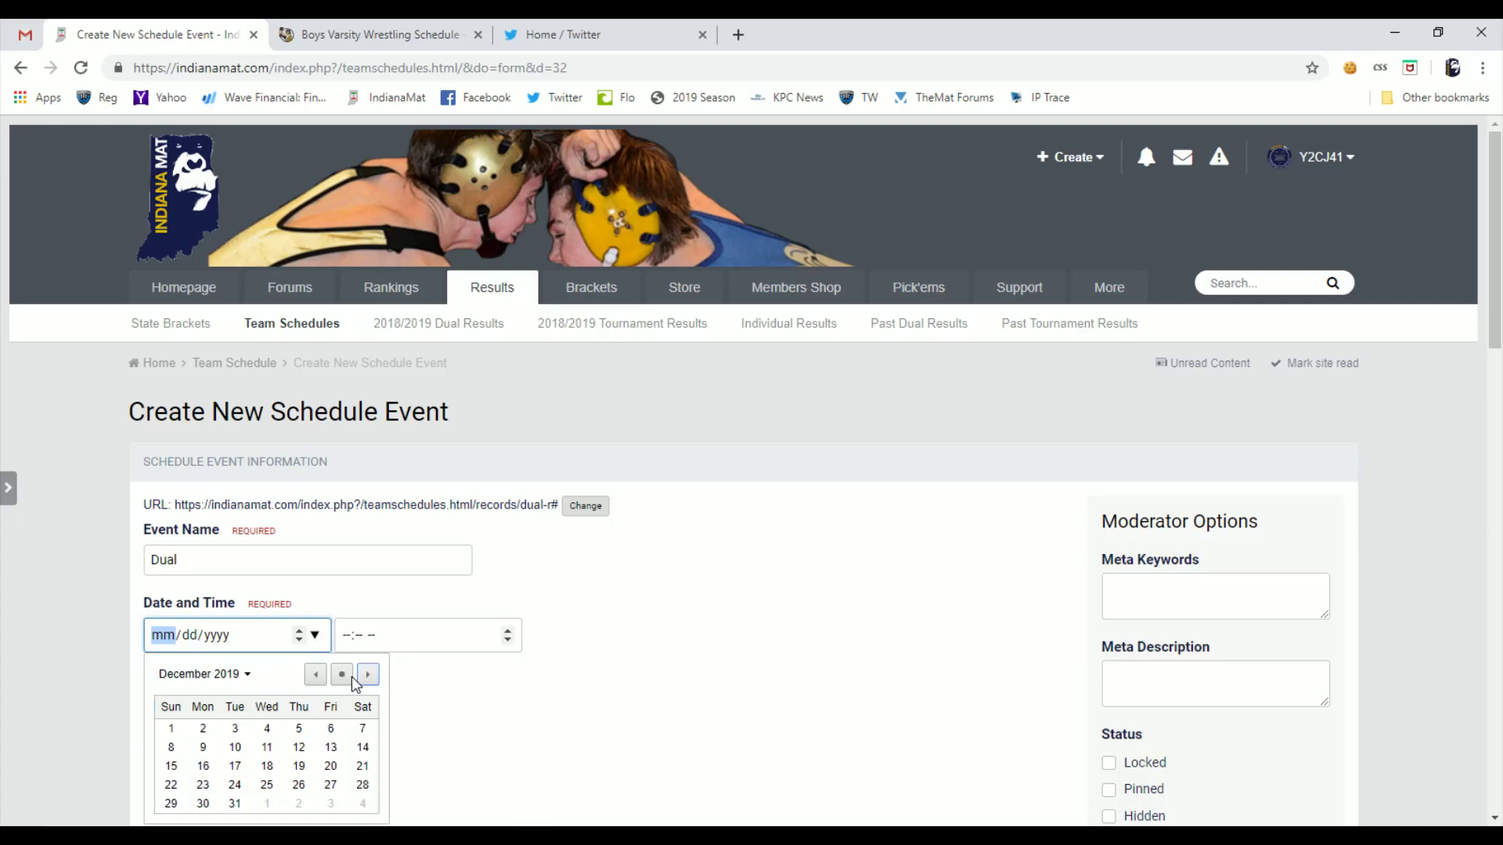
left_click(267, 765)
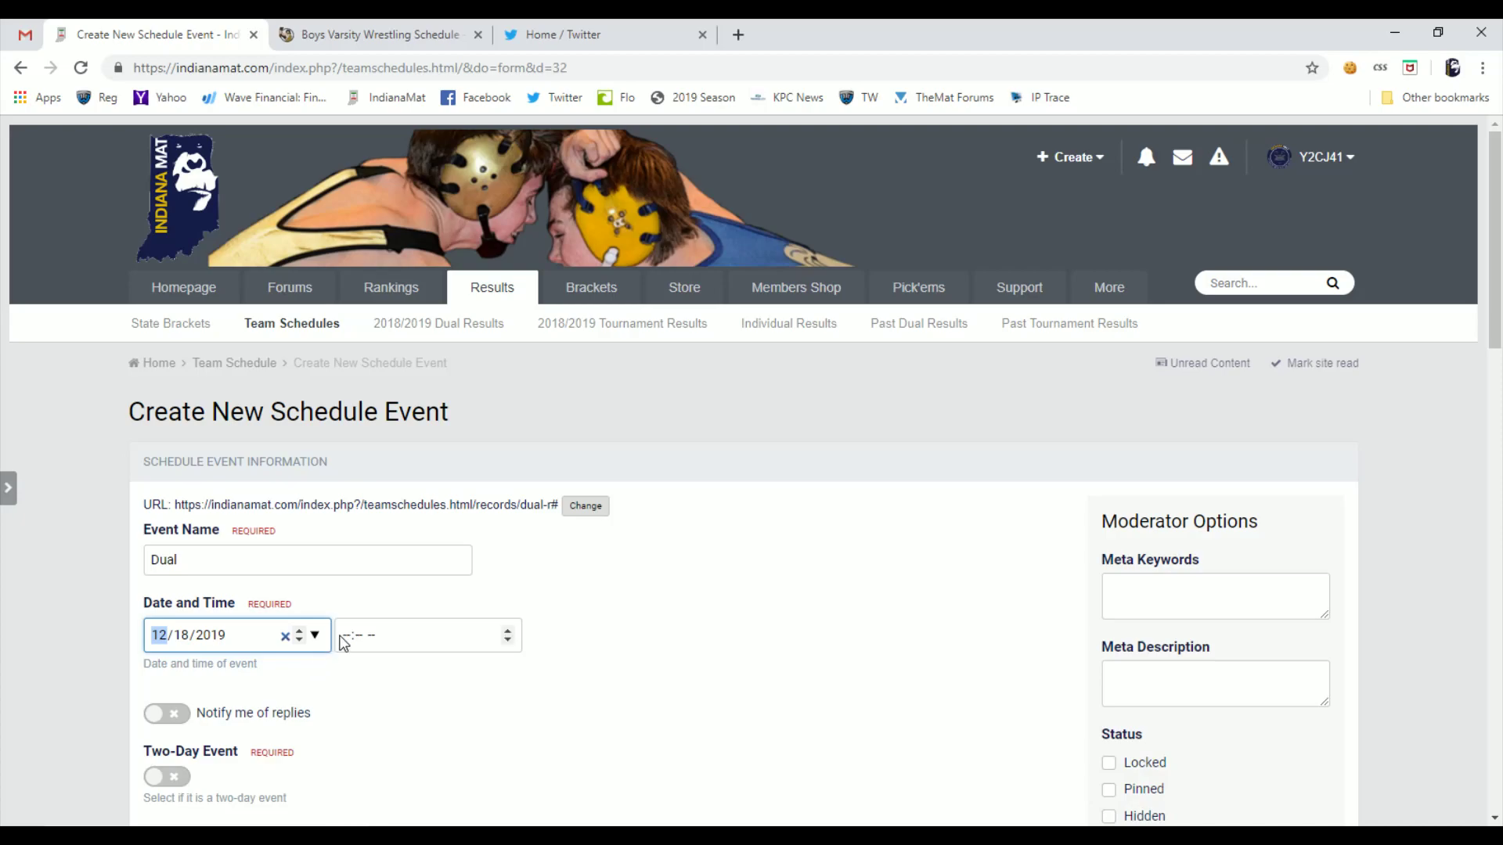
Set the dual's start time to 07:00 PM
left_click(344, 645)
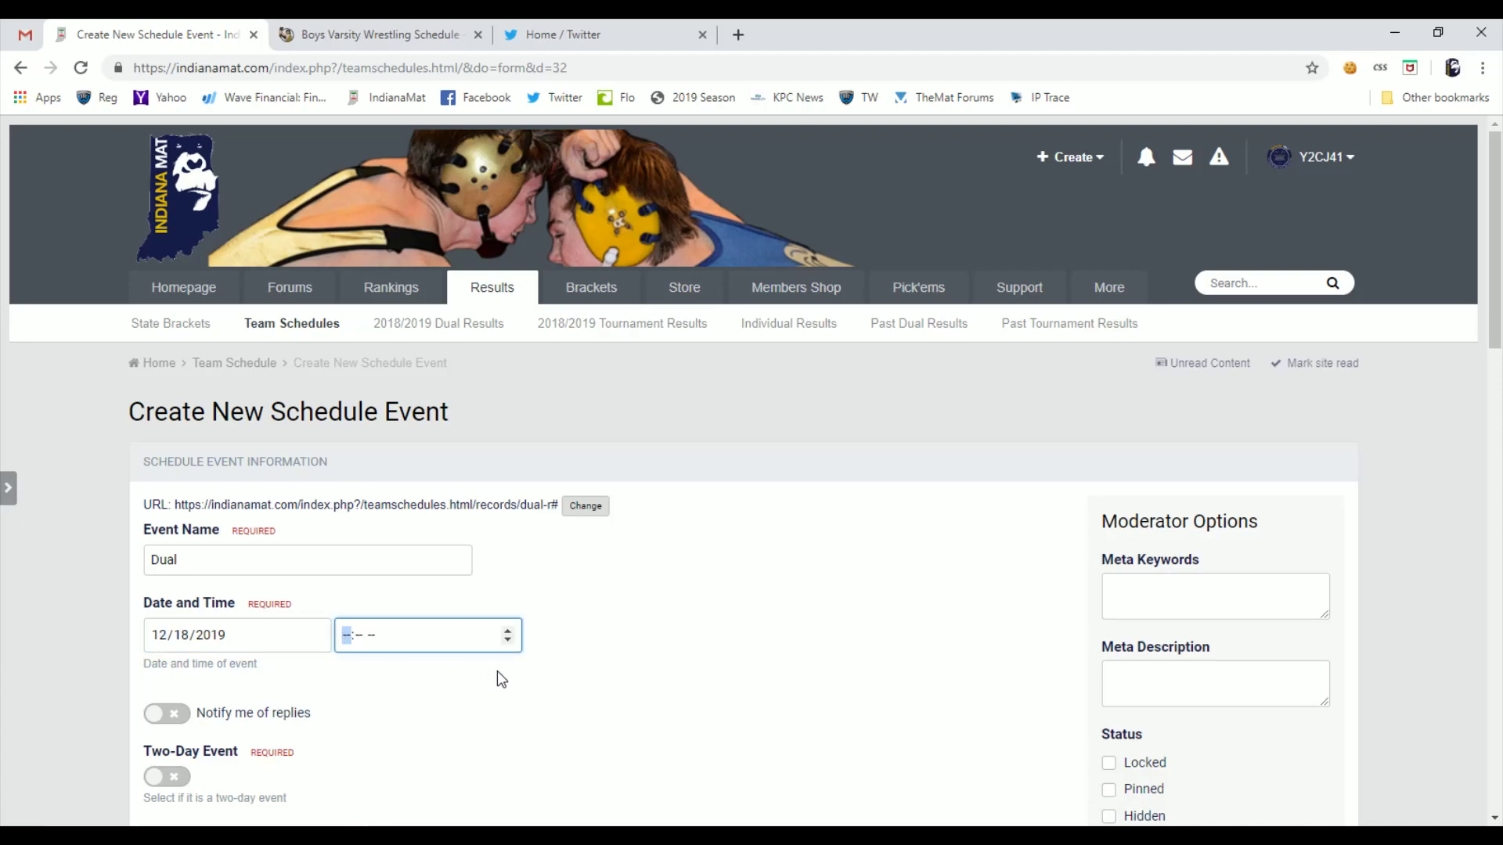
type("0700p")
key("Tab")
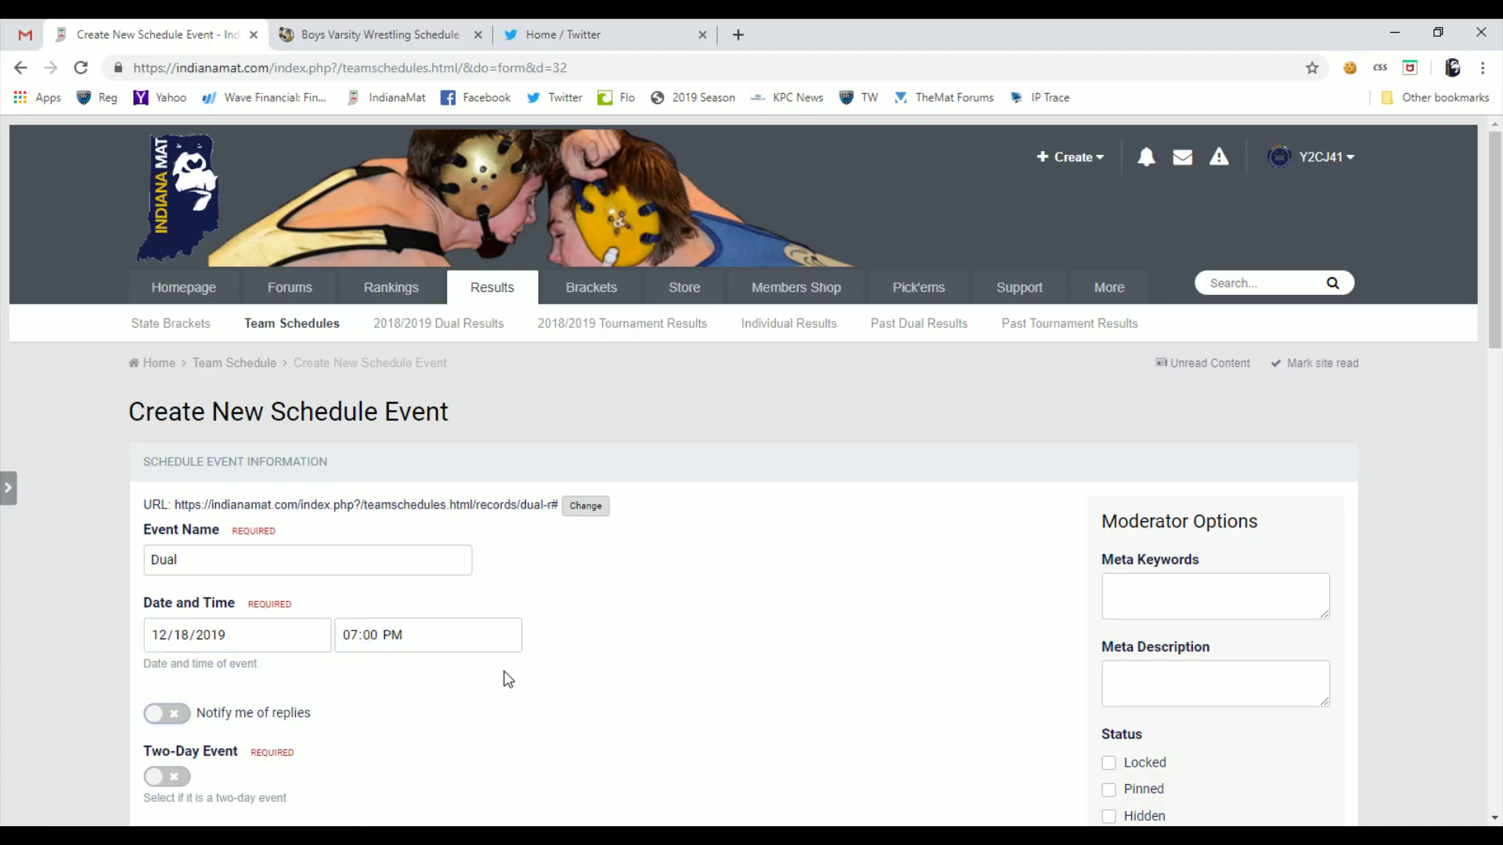
key("Tab")
key("Tab")
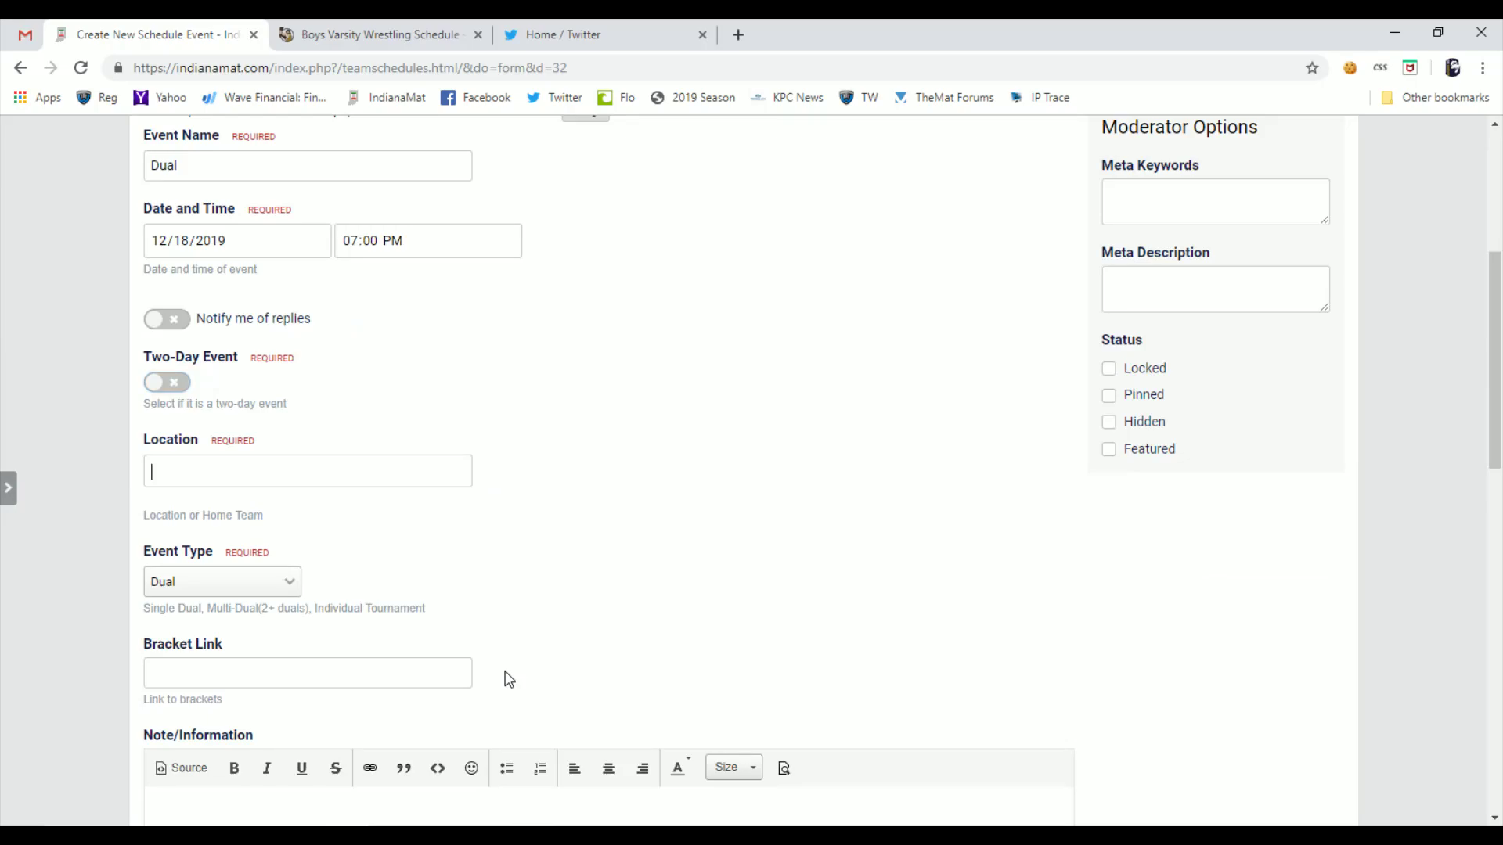
type("penn")
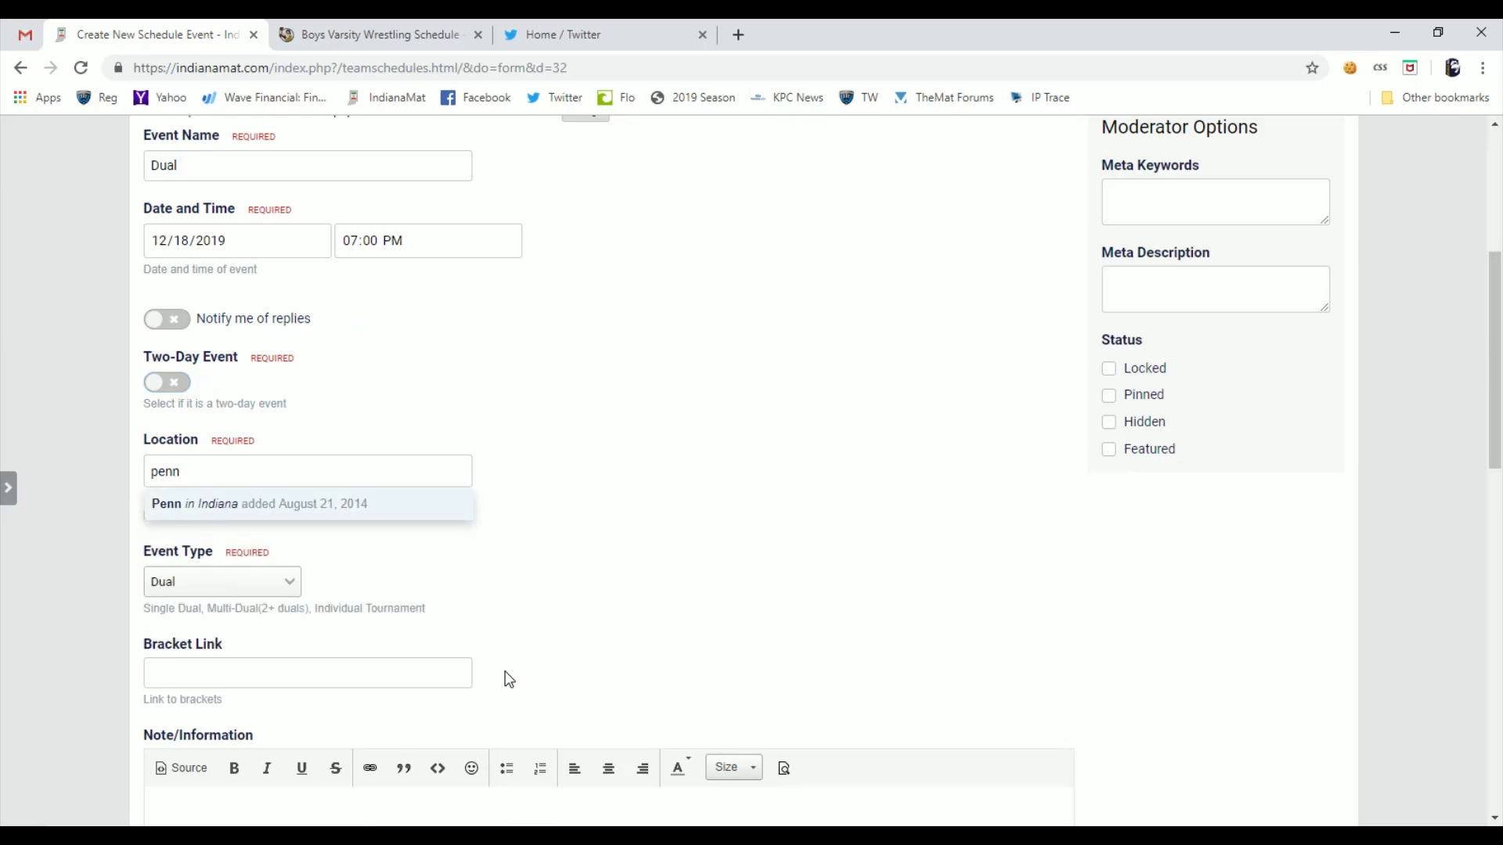
Set location Penn, 1 schedule point and Mishawaka visiting, then save the Mishawaka at Penn dual
key("Return")
key("Tab")
key("Tab")
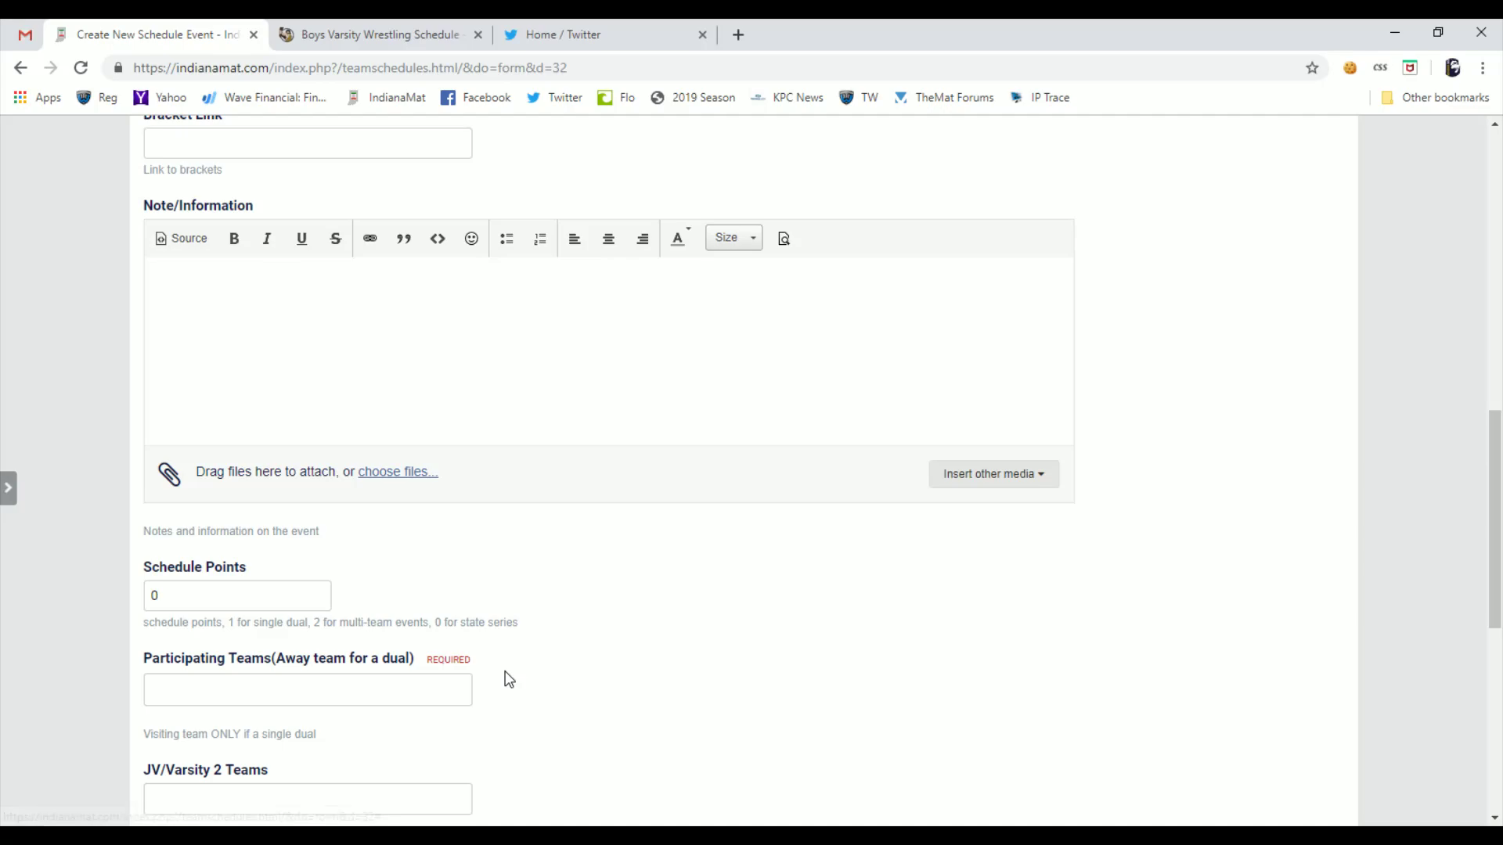
key("Tab")
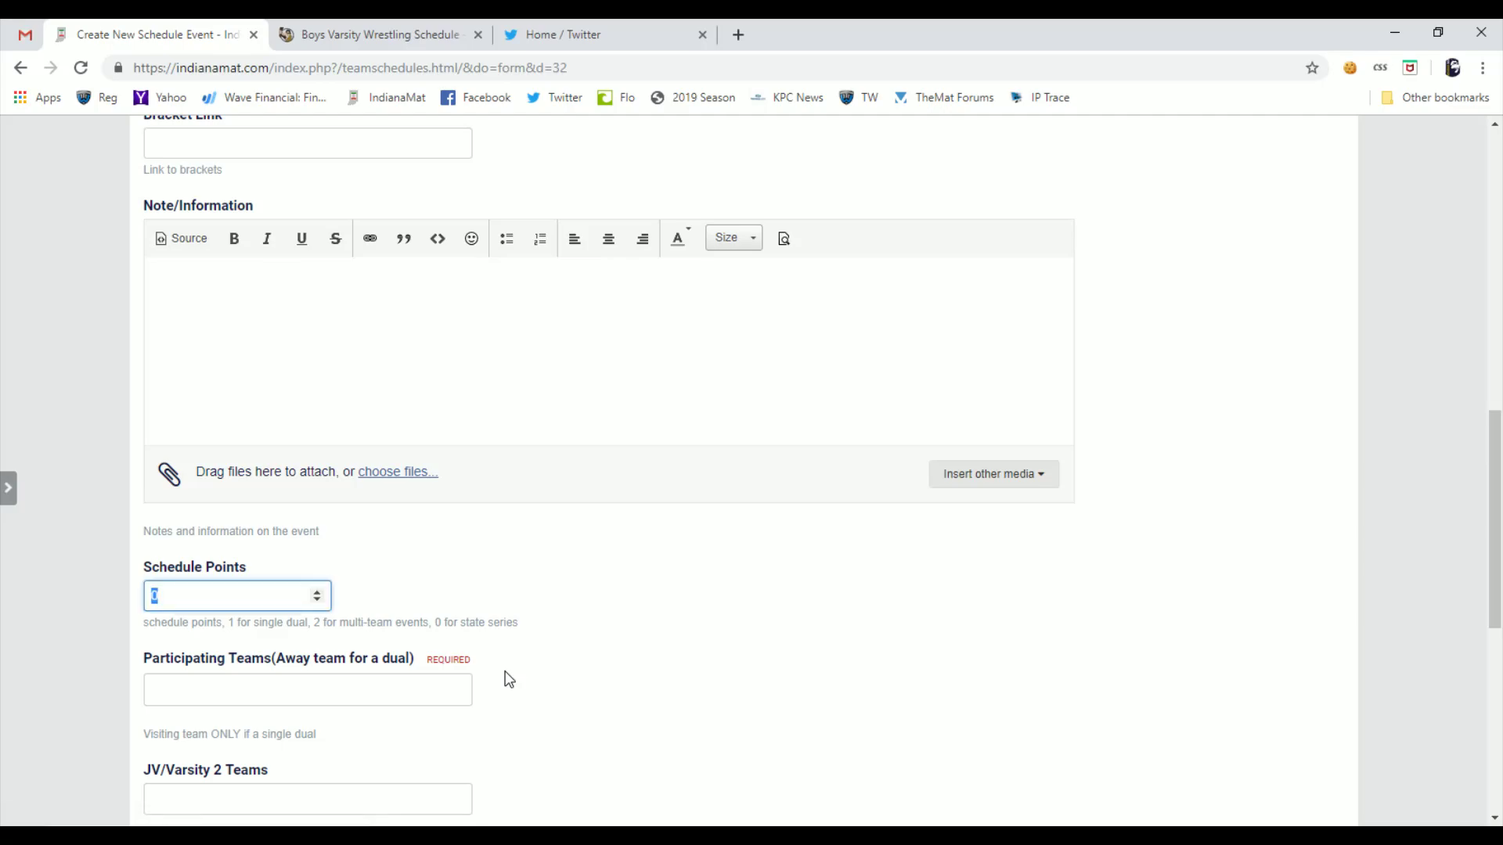
type("1")
key("Tab")
type("is")
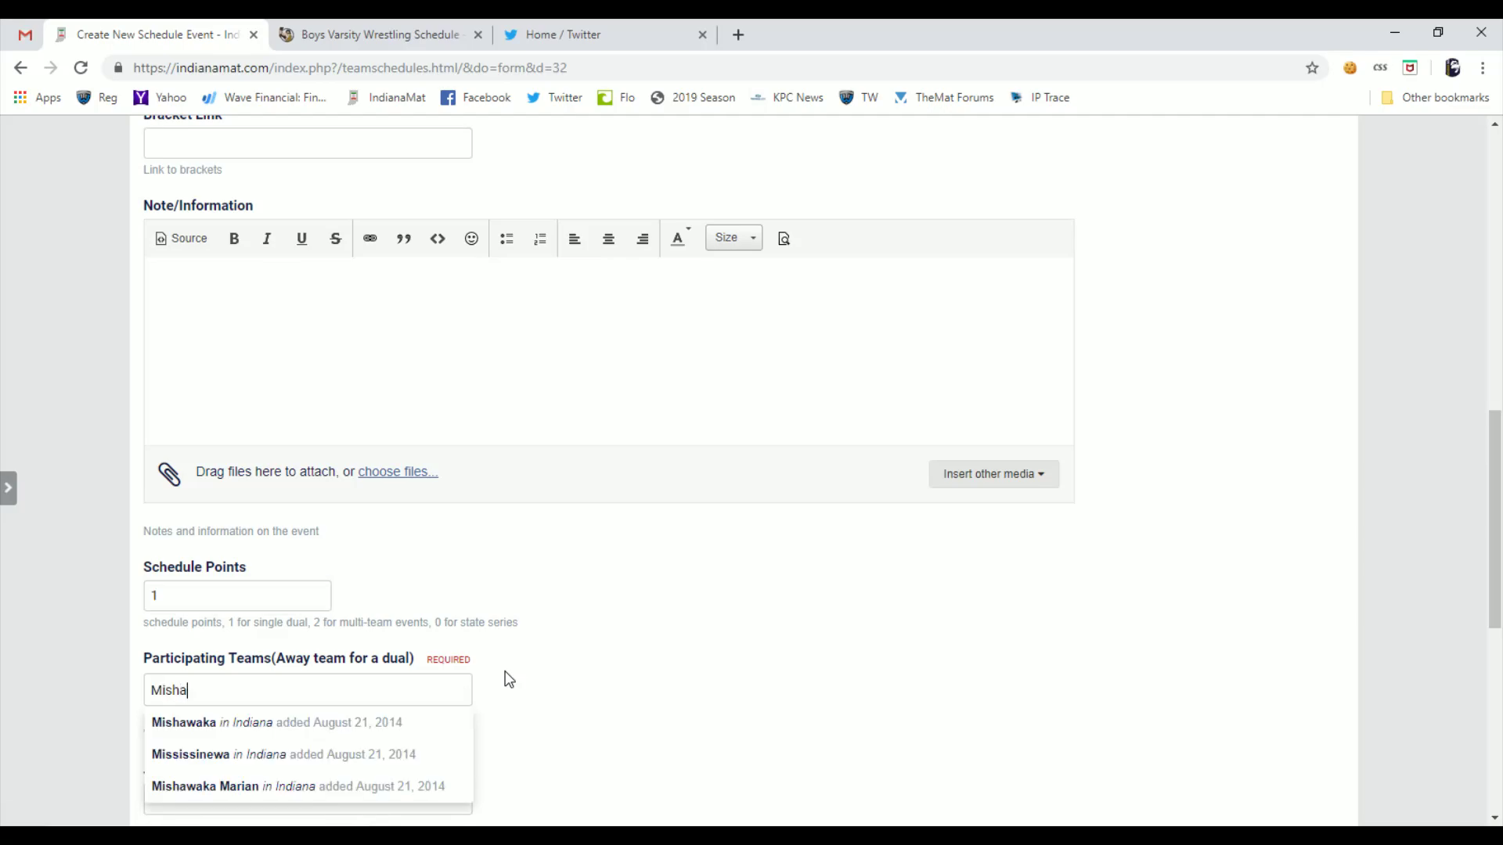
type("ha")
left_click(461, 723)
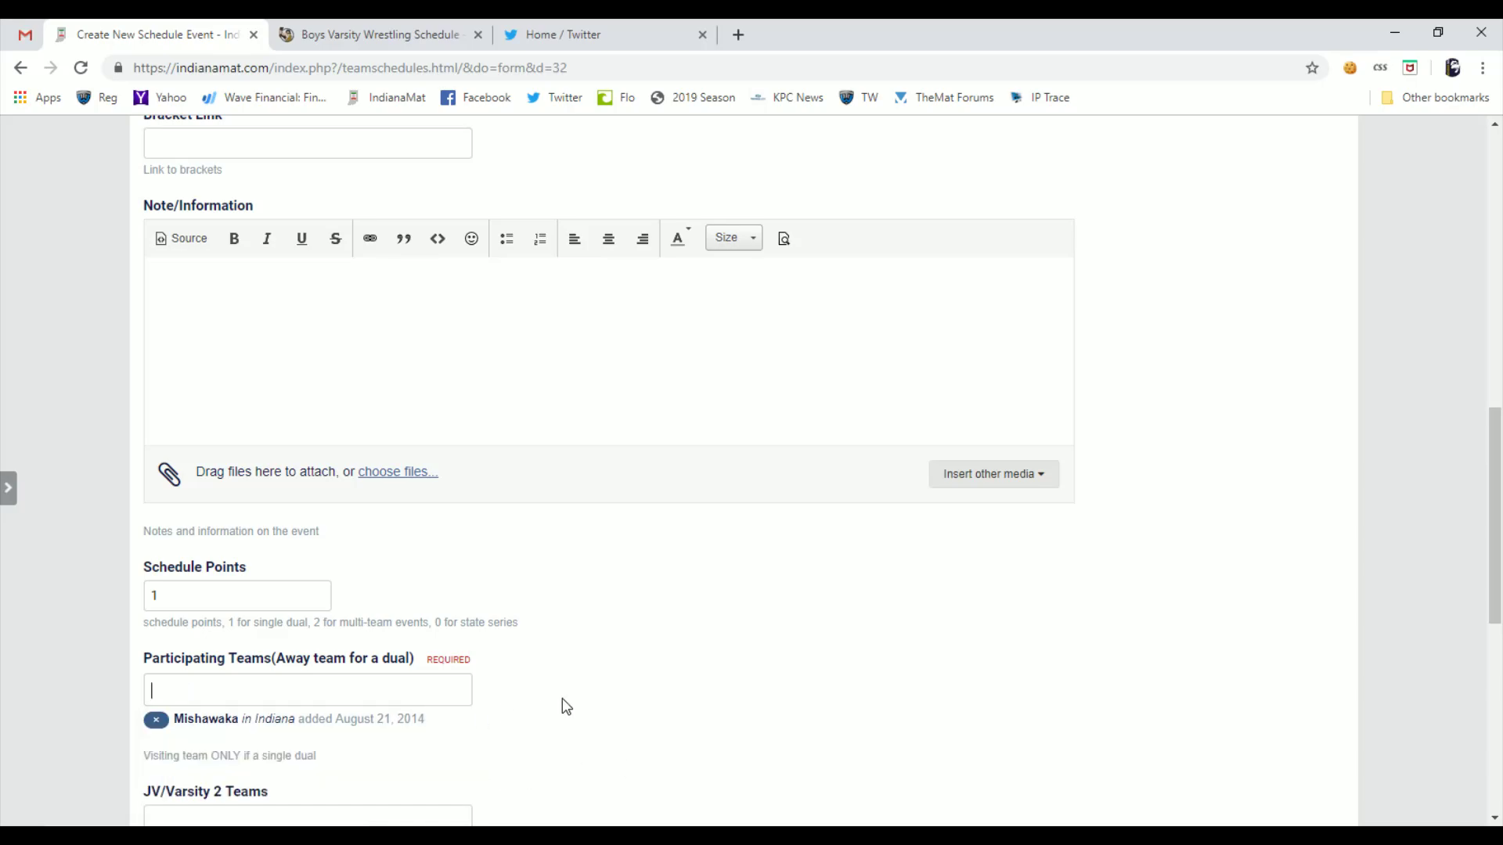
scroll(563, 703, "down", 2)
left_click(746, 645)
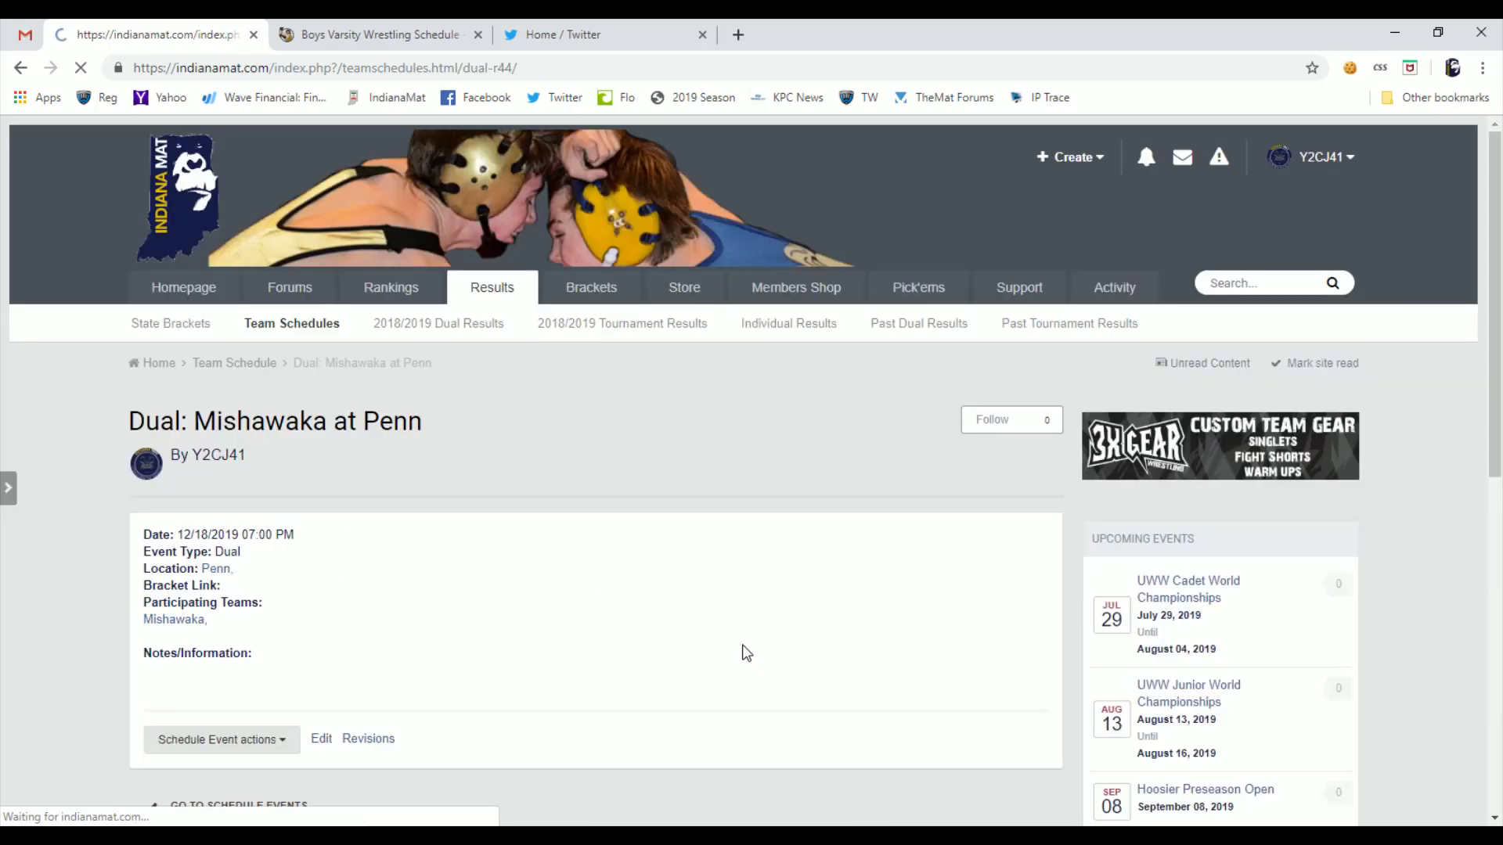
scroll(269, 540, "down", 1)
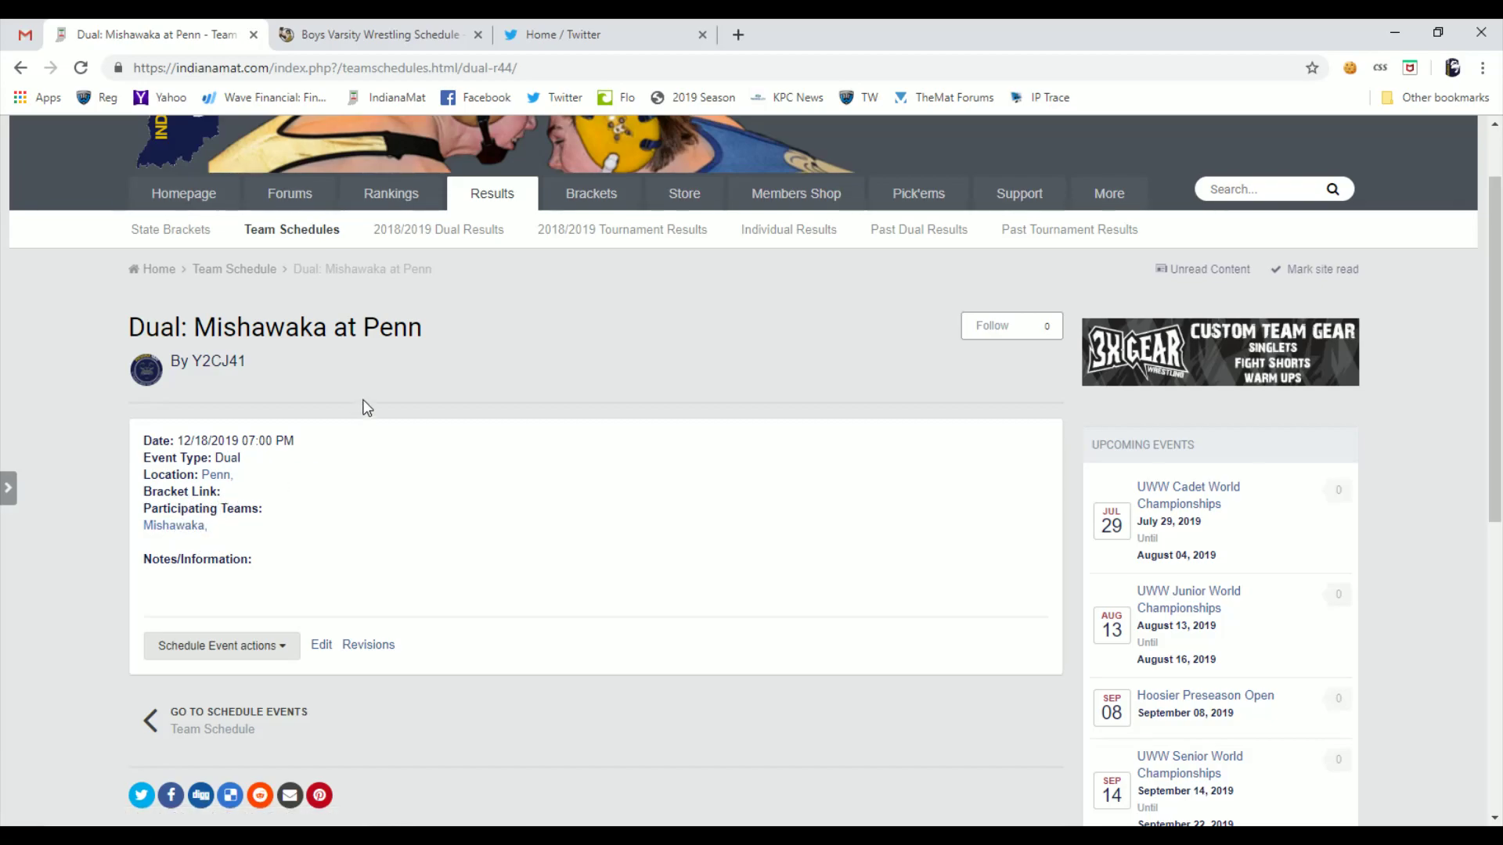
Return from the Mishawaka at Penn event to the Team Schedule list
left_click(253, 270)
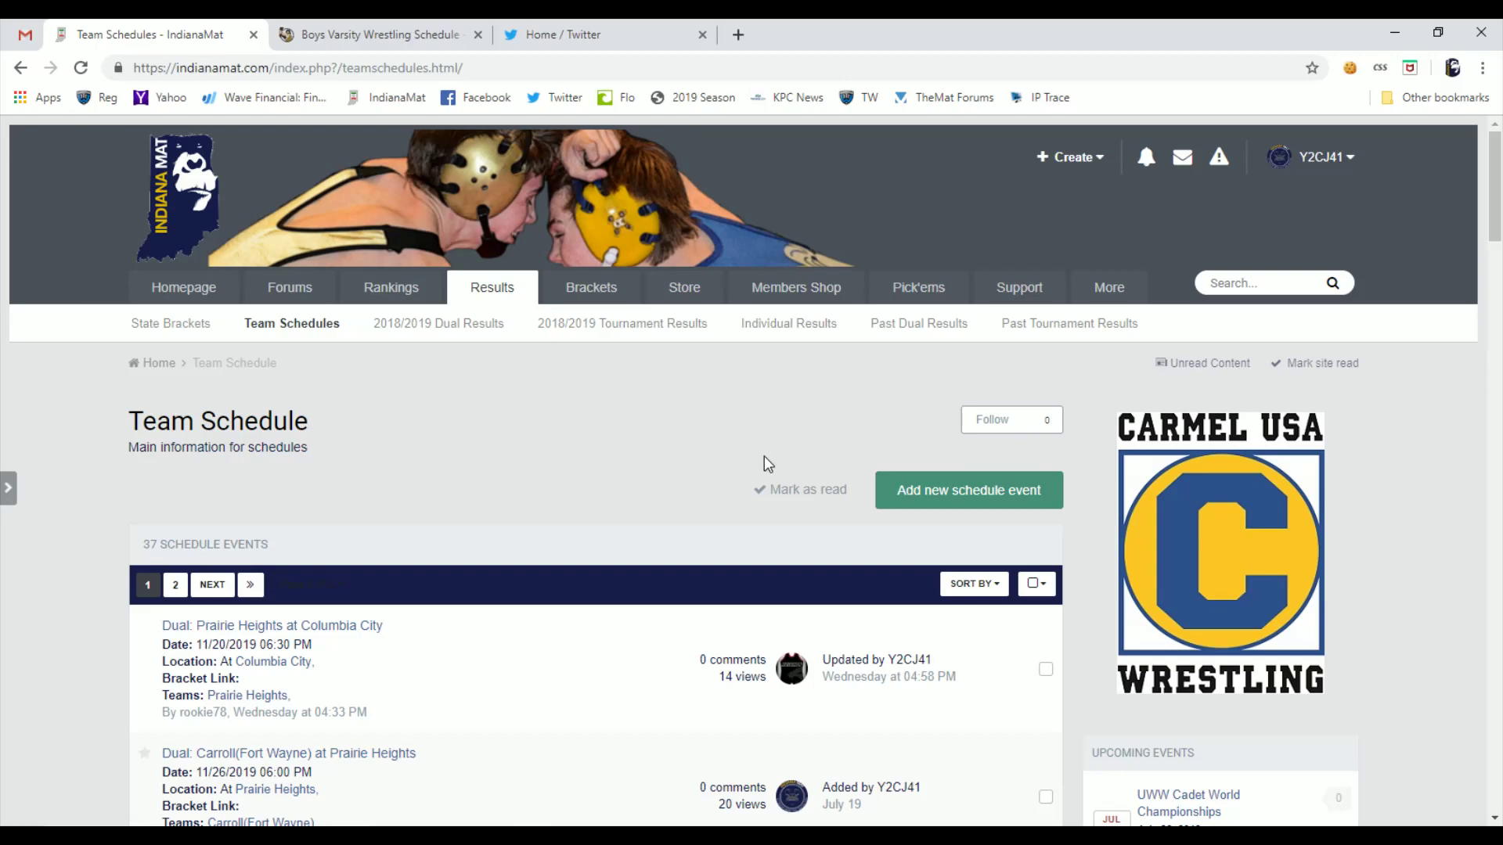
scroll(740, 464, "down", 1)
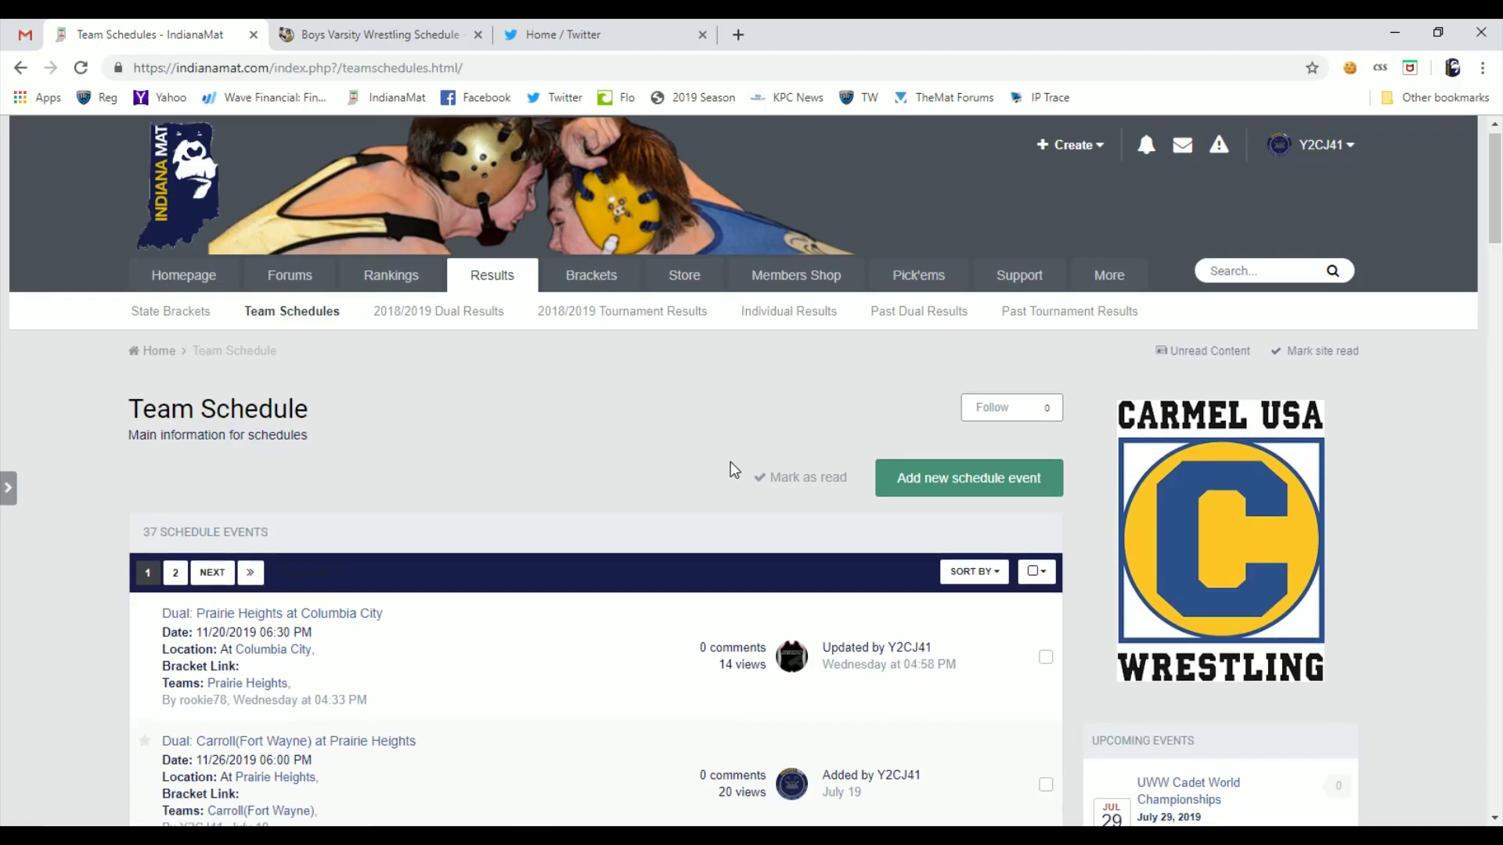
scroll(731, 471, "up", 1)
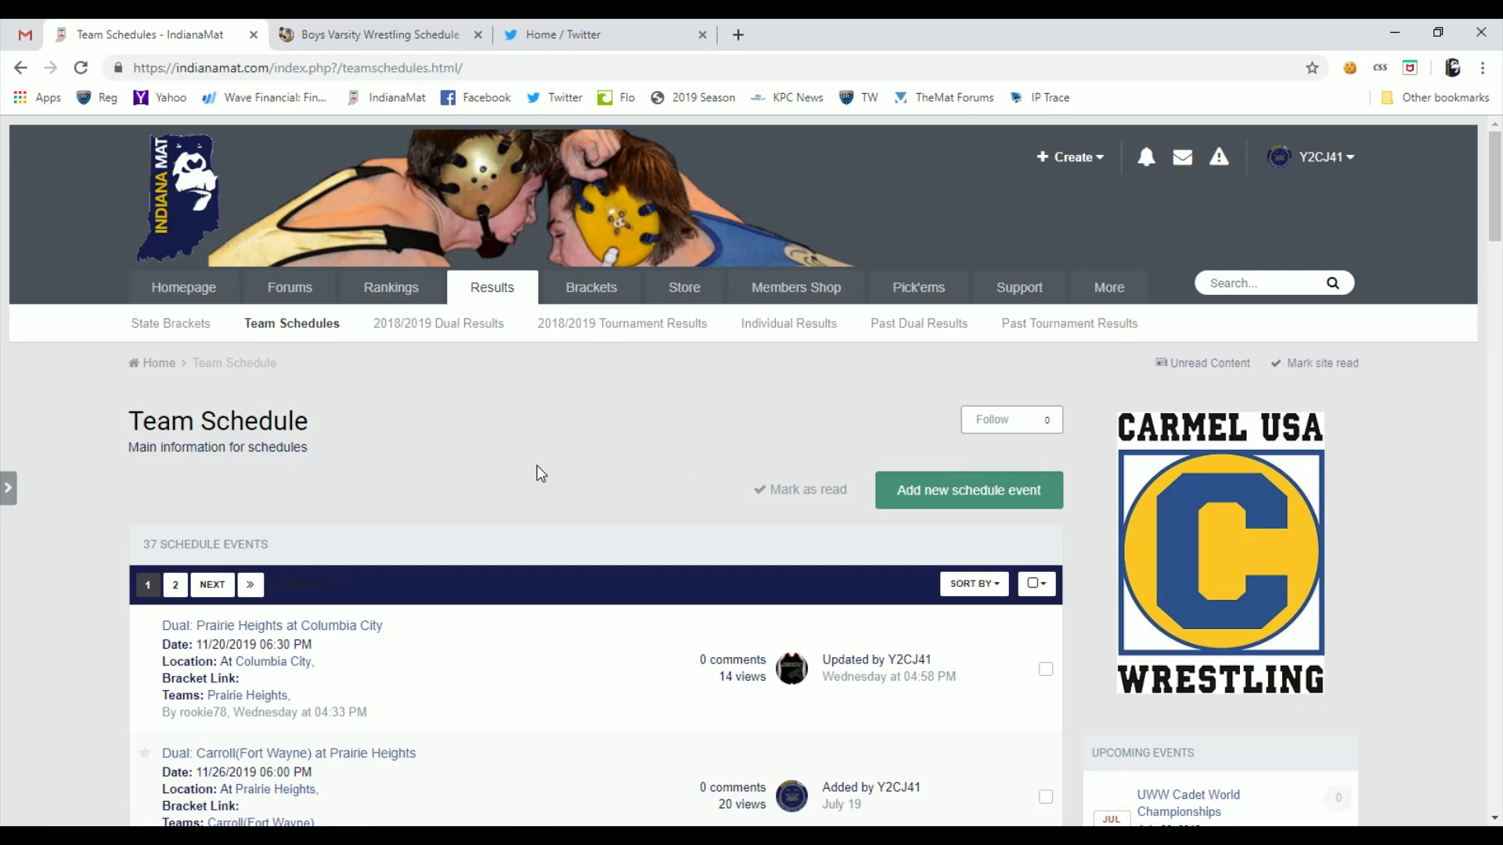
scroll(536, 469, "down", 2)
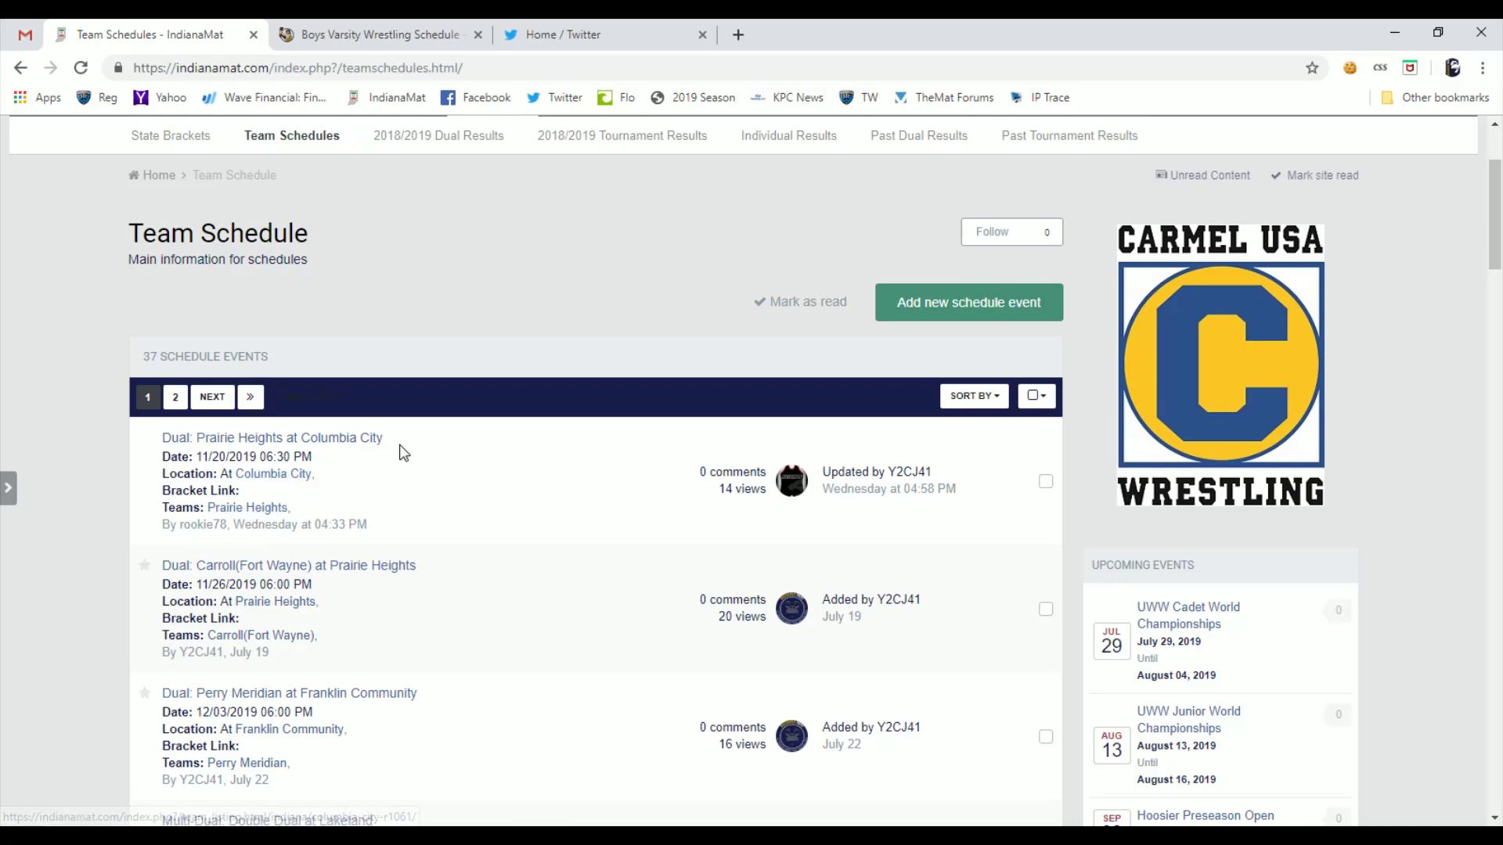
scroll(398, 451, "up", 2)
scroll(308, 452, "down", 1)
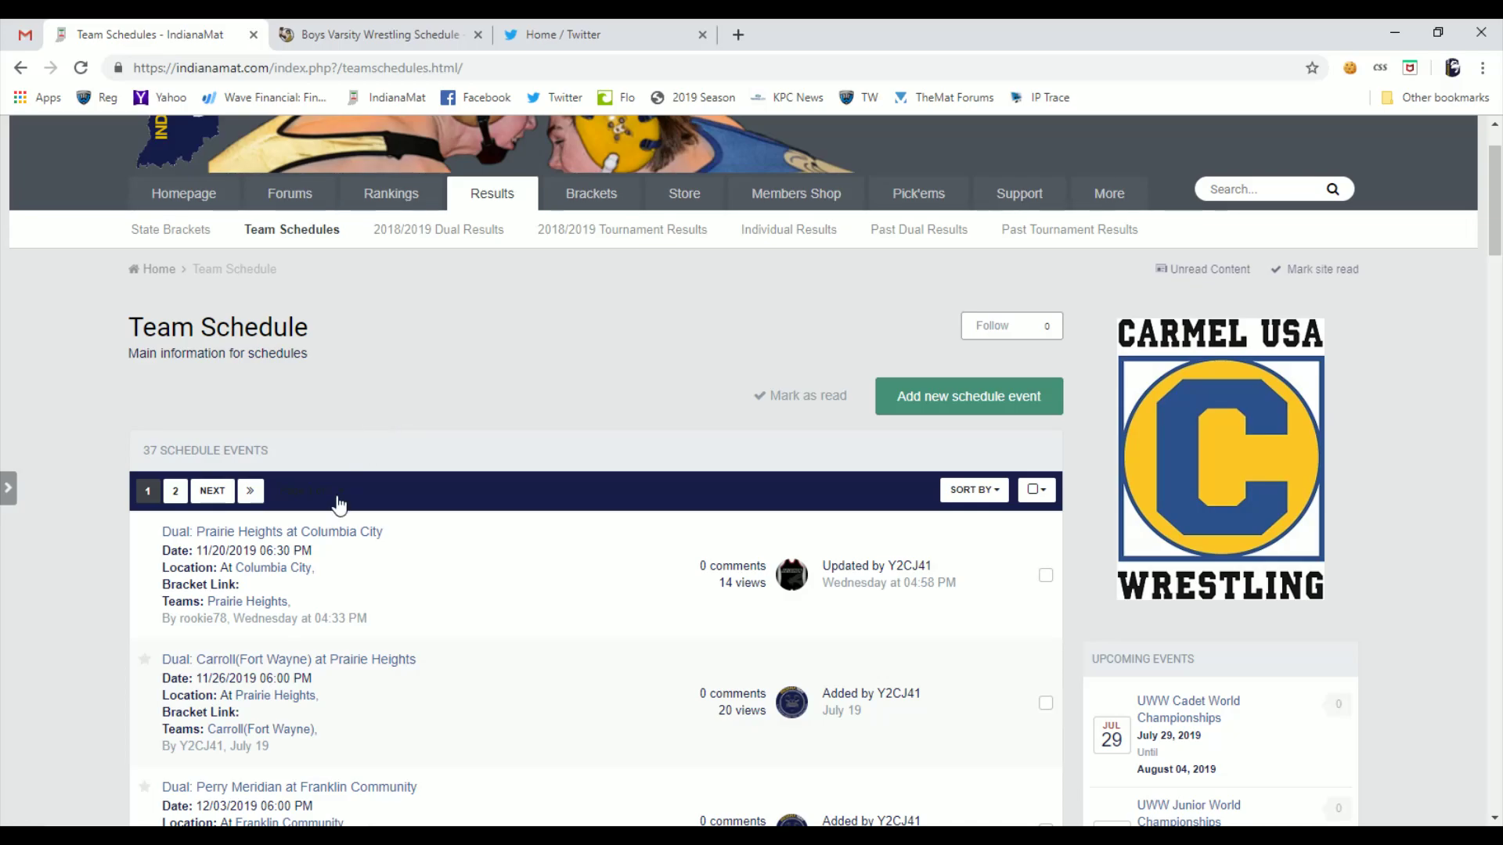
scroll(376, 577, "down", 2)
scroll(371, 579, "down", 8)
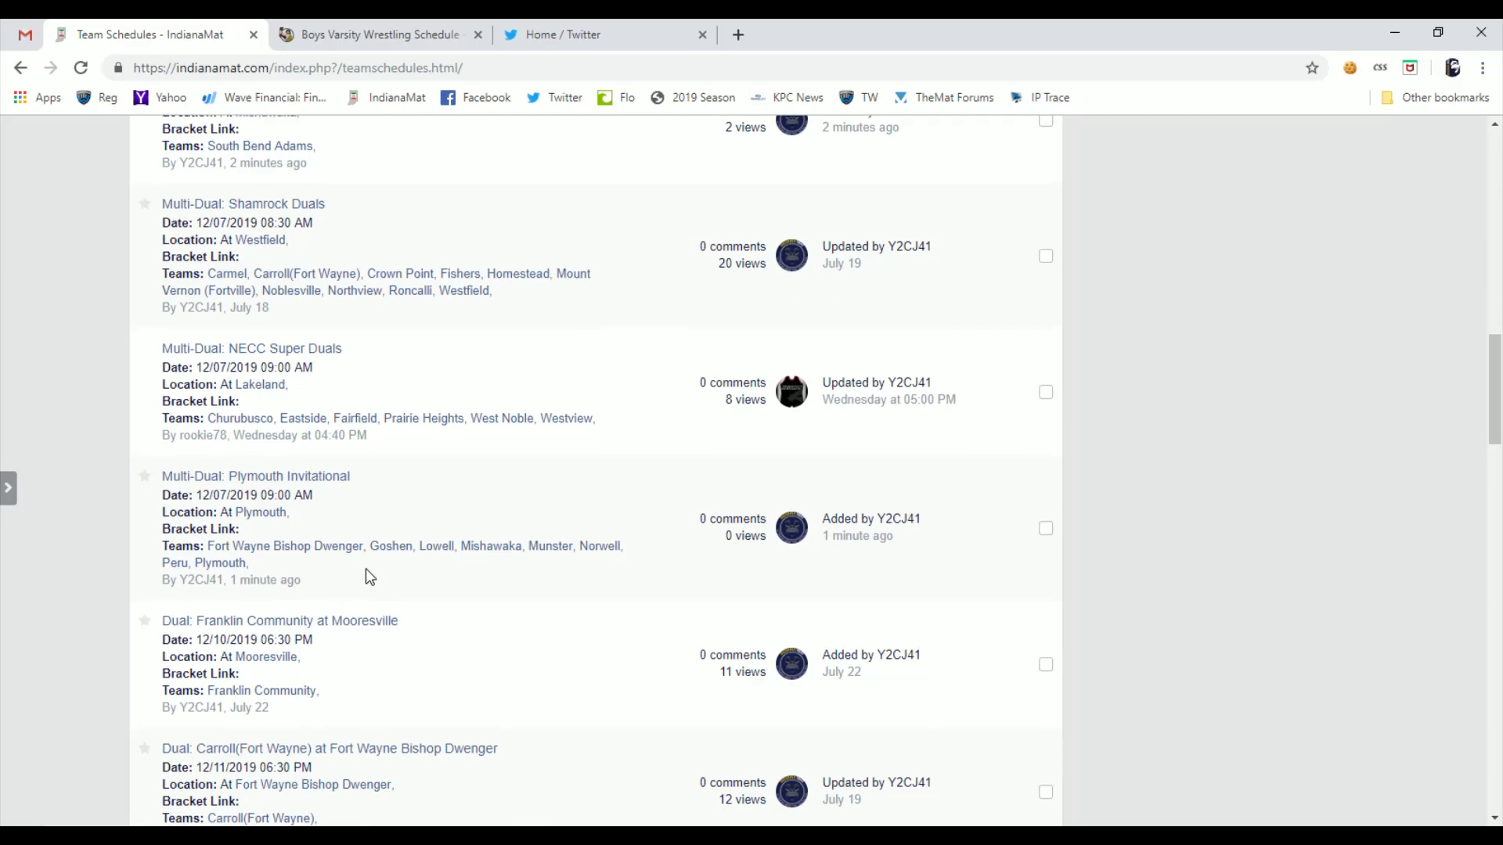
scroll(368, 578, "down", 4)
scroll(367, 512, "down", 2)
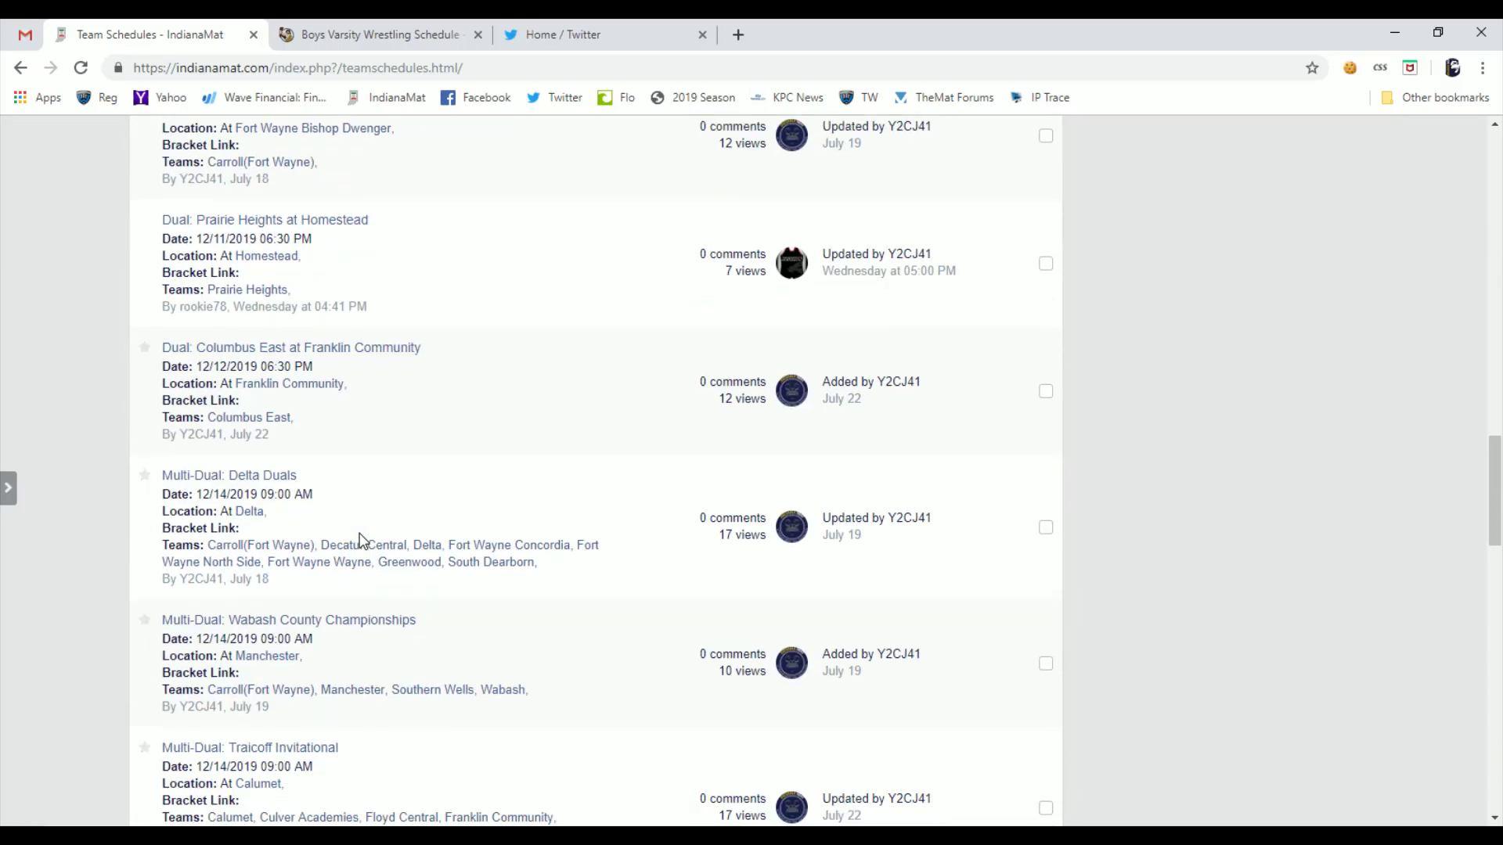
scroll(358, 516, "down", 1)
scroll(351, 521, "down", 2)
scroll(347, 517, "down", 3)
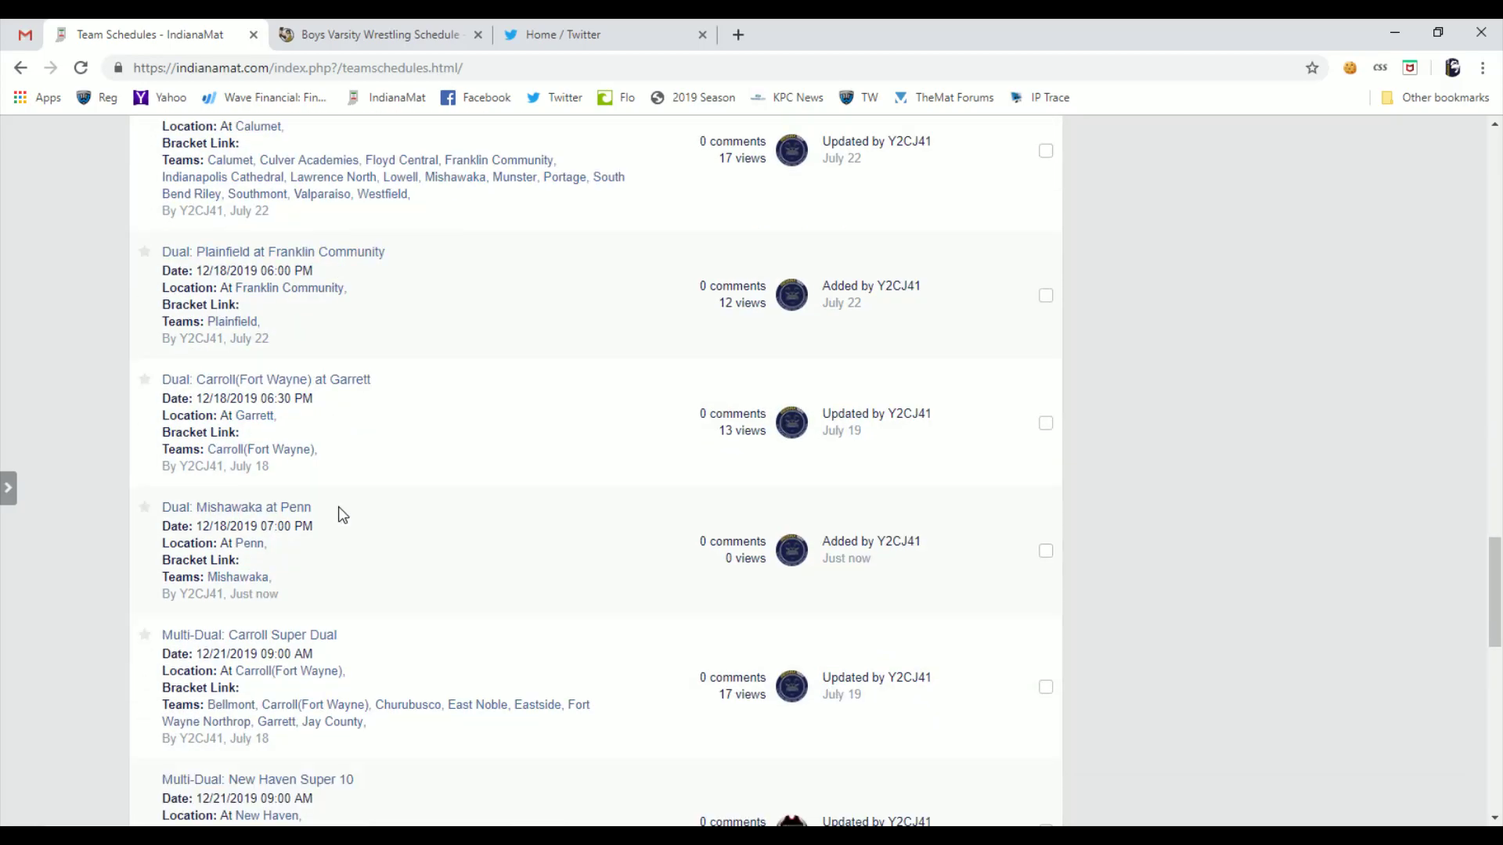
scroll(327, 464, "down", 1)
scroll(328, 464, "down", 2)
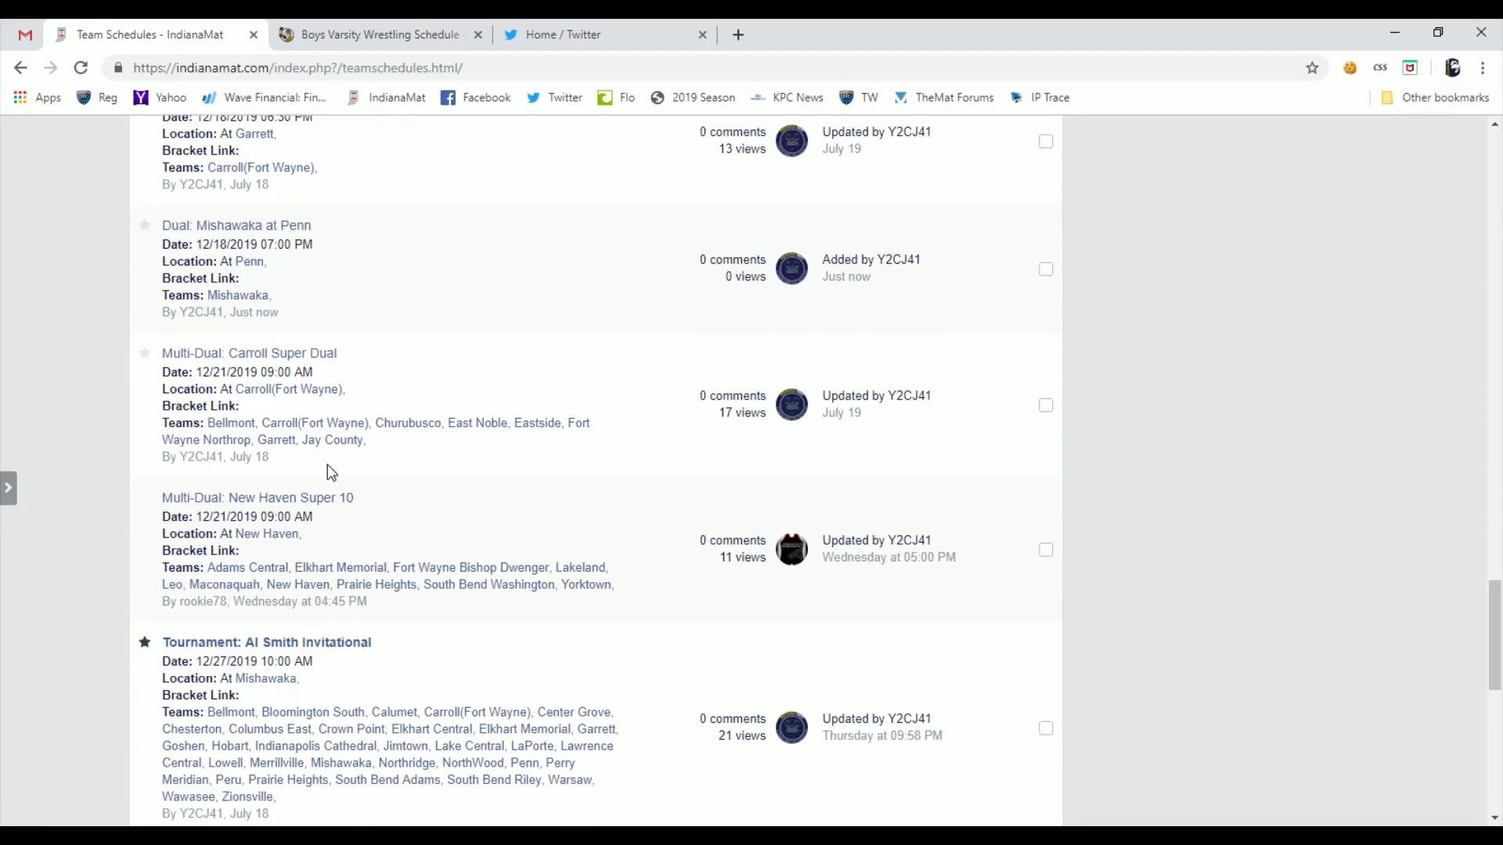
After finding the new events in the list, view Mishawaka's team schedule page
left_click(237, 294)
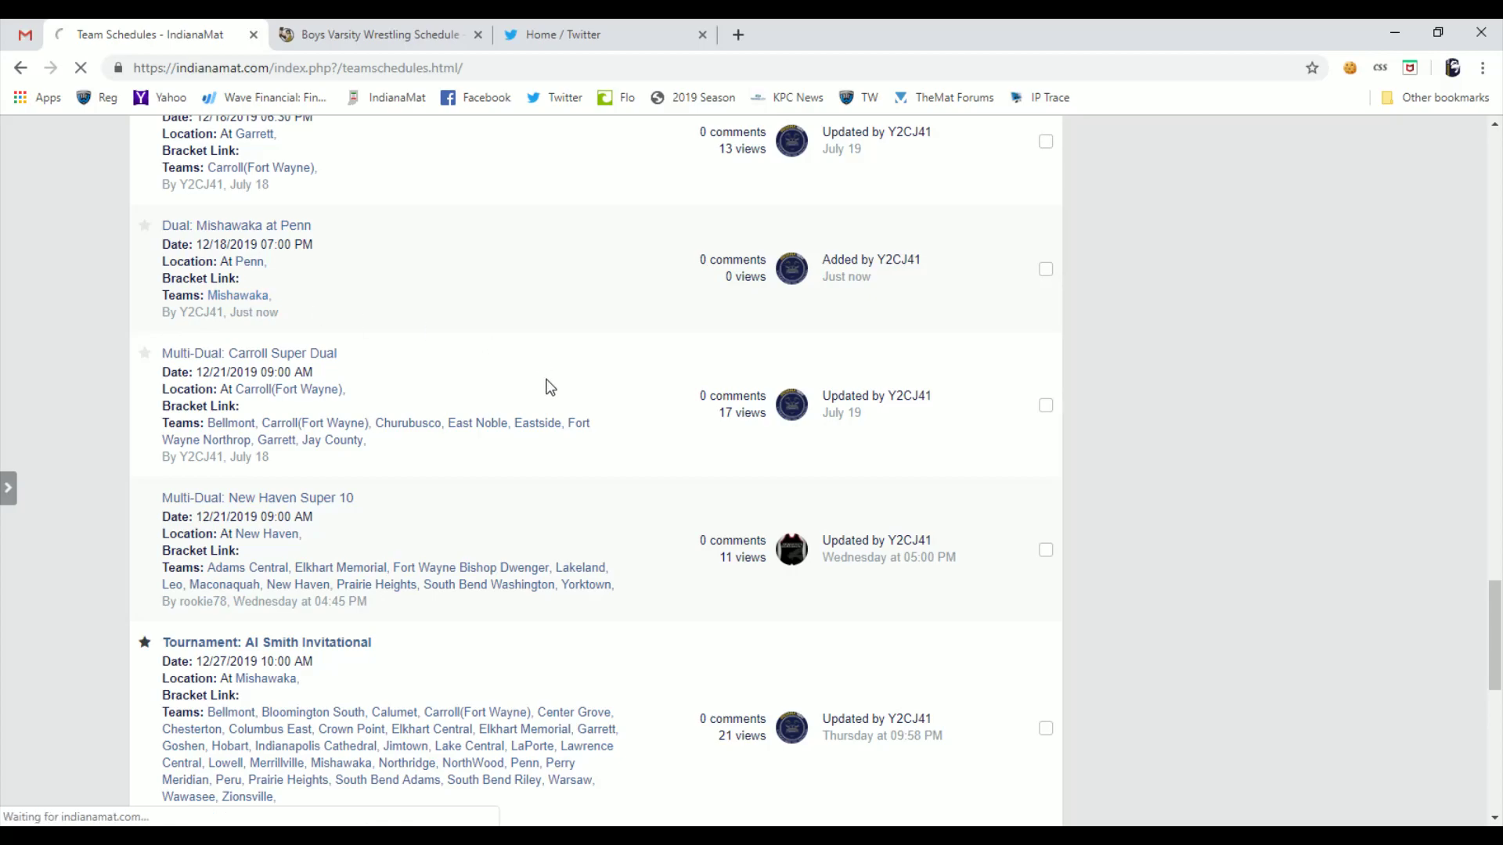
scroll(387, 481, "down", 3)
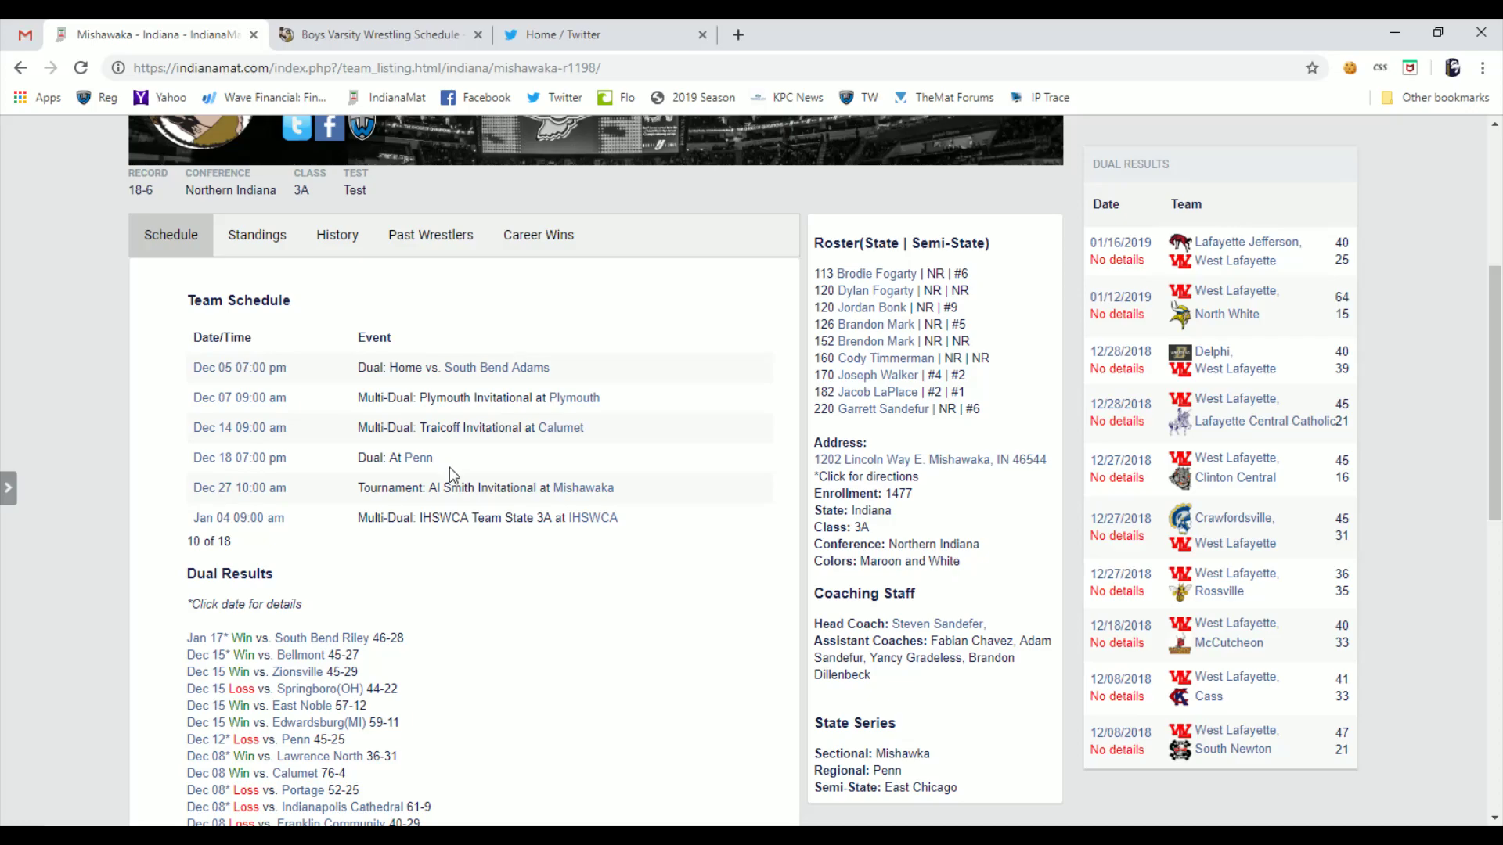
scroll(449, 468, "up", 1)
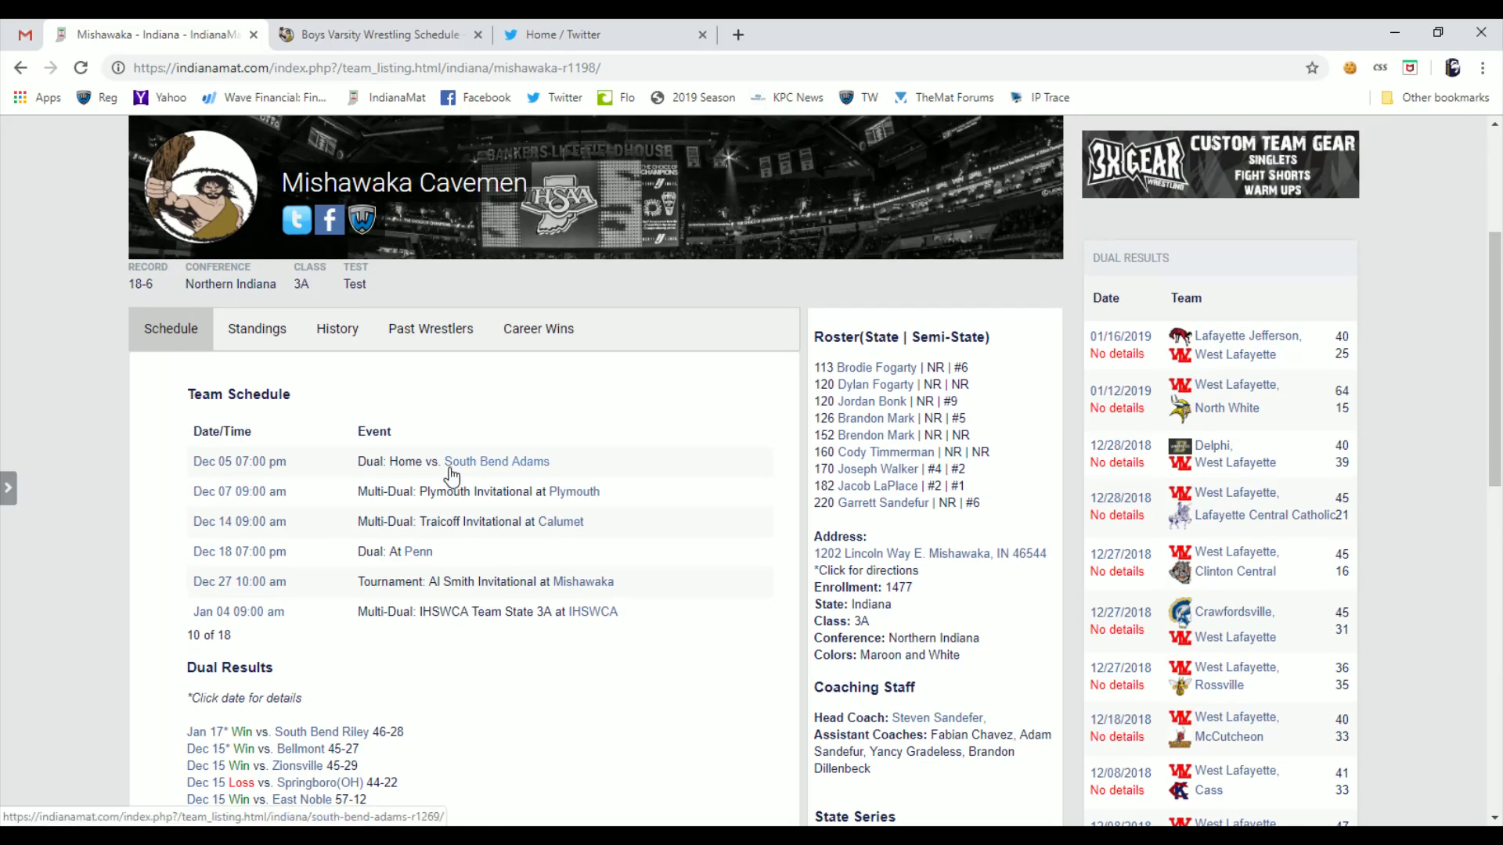